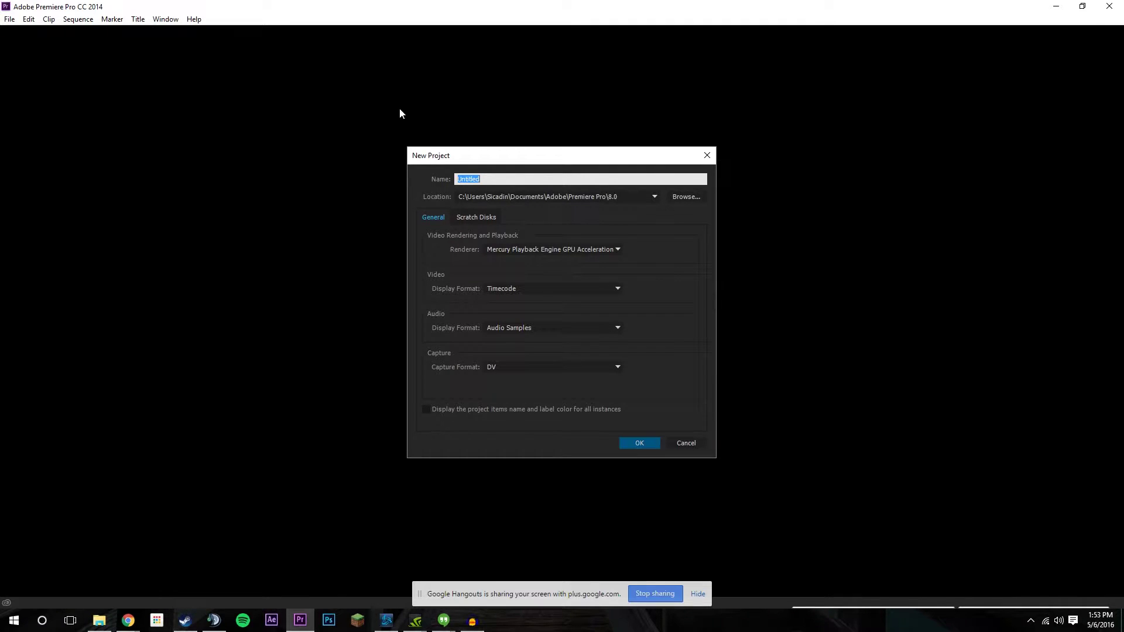
- Create a new project named "tututu" with the default settings and close the extra floating project window
type("tututu")
left_click(653, 443)
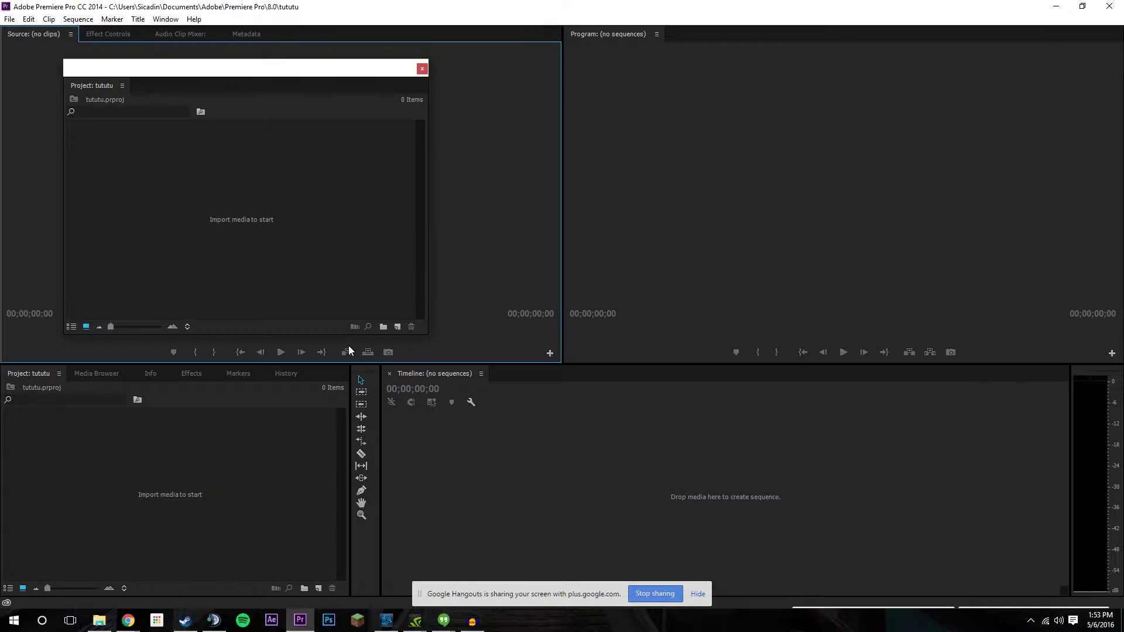
left_click(423, 69)
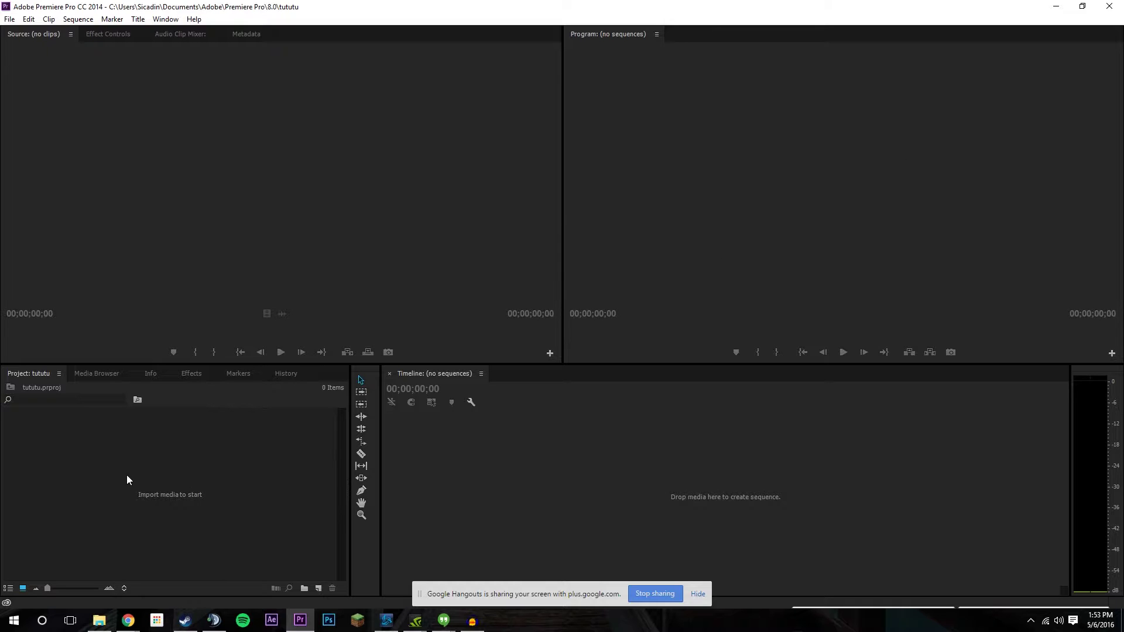
- Import the video recording1 and the audio file recording 1 from the Recordings\The Forest folder into the project
left_click(99, 620)
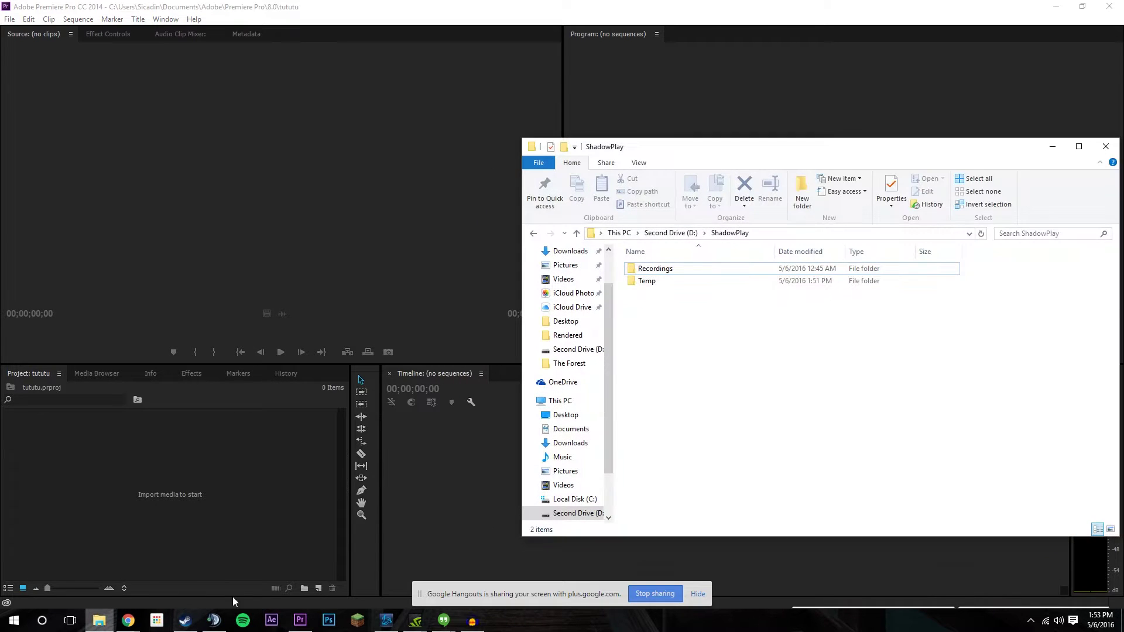
double_click(674, 270)
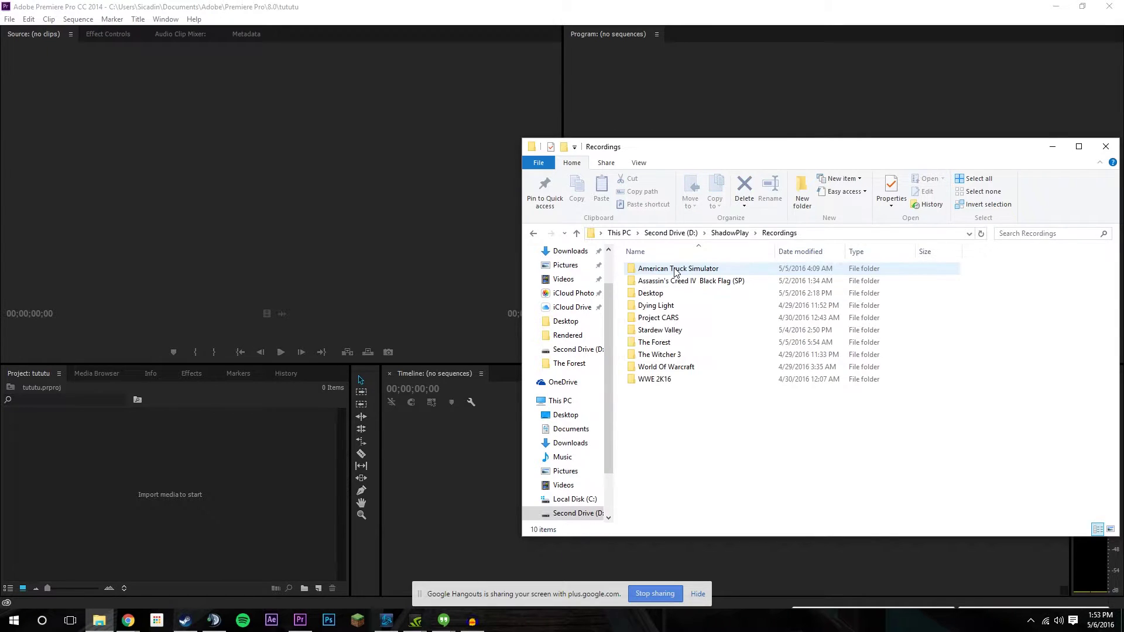
double_click(667, 347)
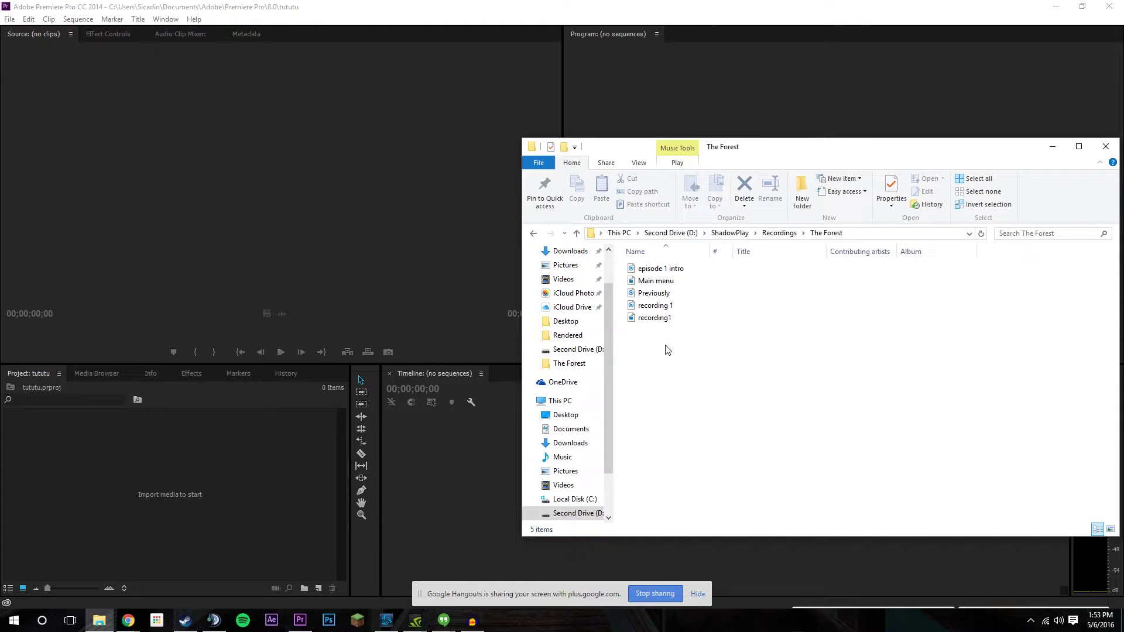
left_click(665, 323)
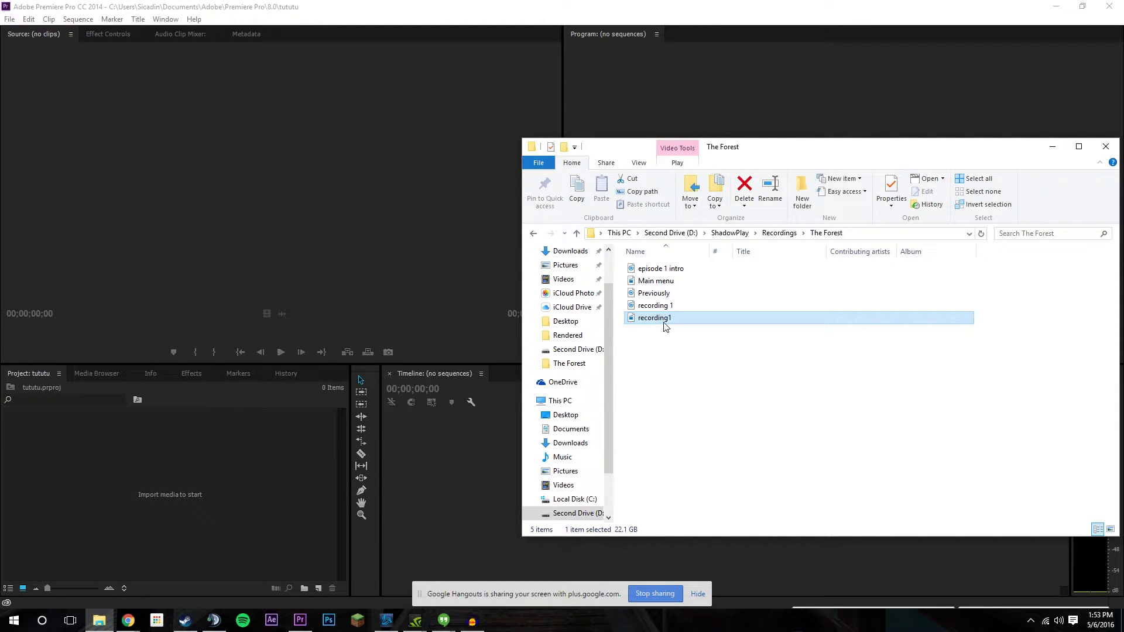
left_click_drag(666, 326, 188, 482)
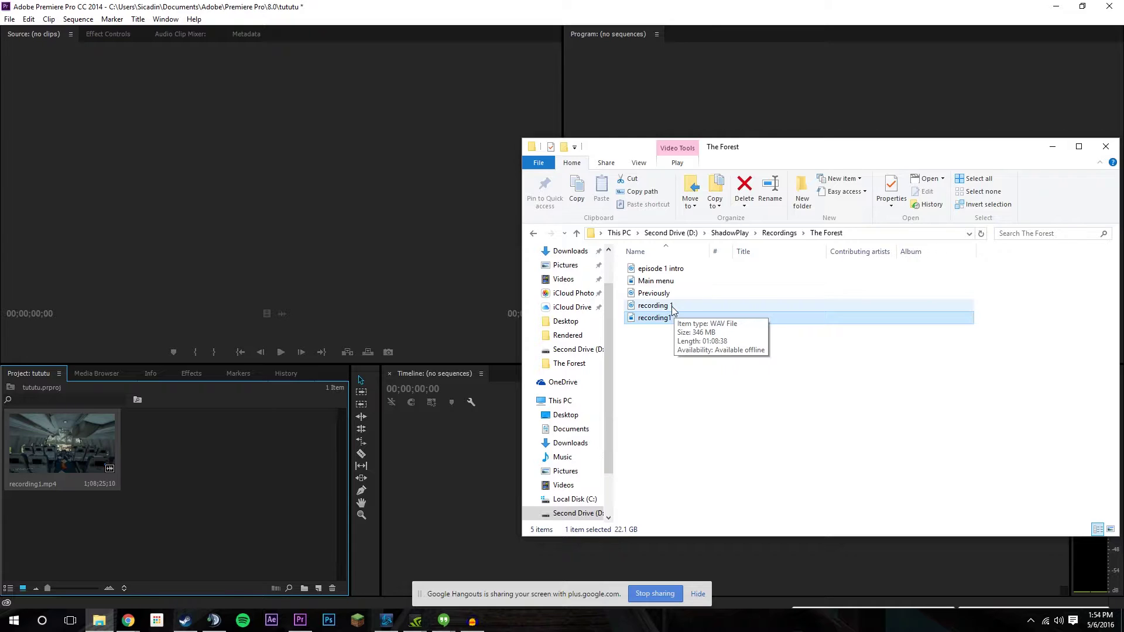
left_click_drag(671, 311, 218, 484)
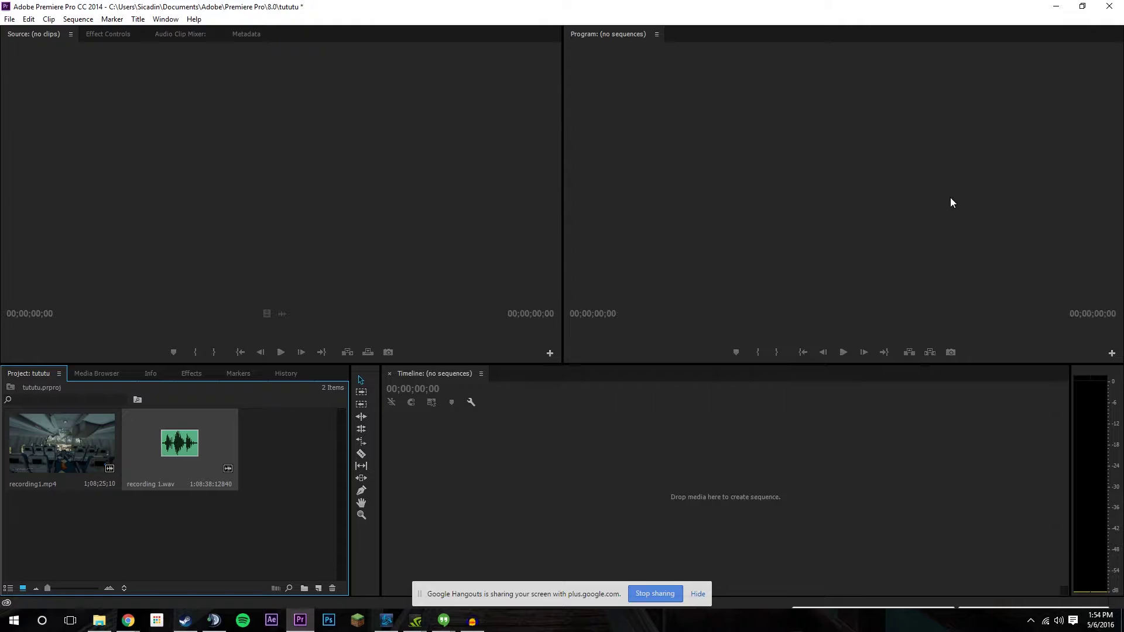
left_click(1052, 146)
mouse_move(471, 619)
left_click(227, 526)
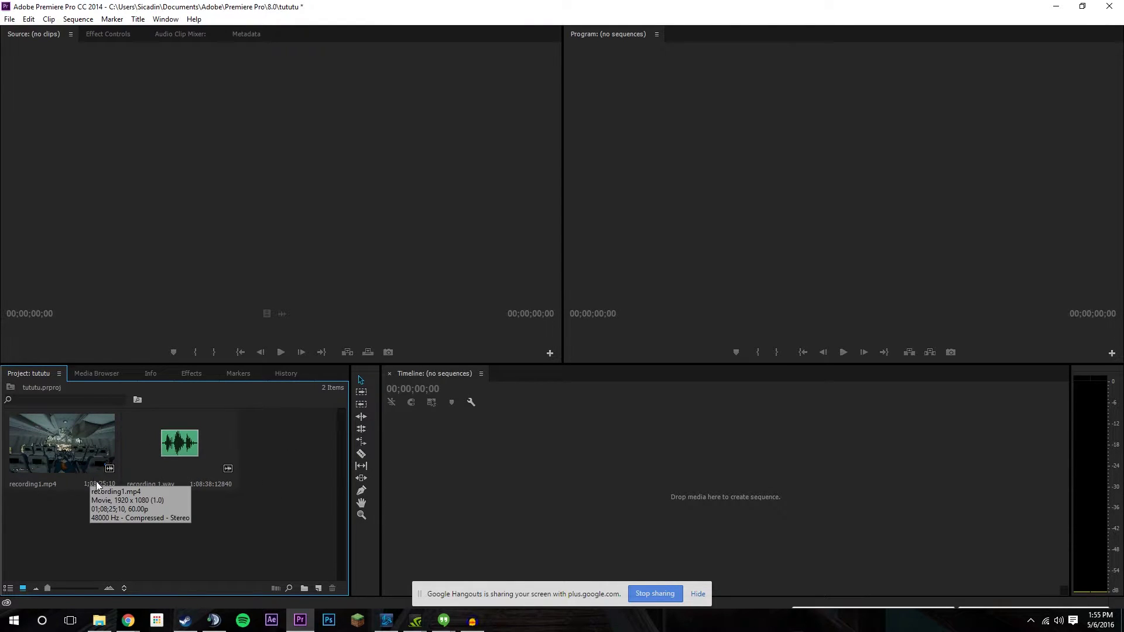
- Create a sequence from recording1.mp4 and rename the sequence "cuttinboard"
left_click_drag(69, 455, 608, 469)
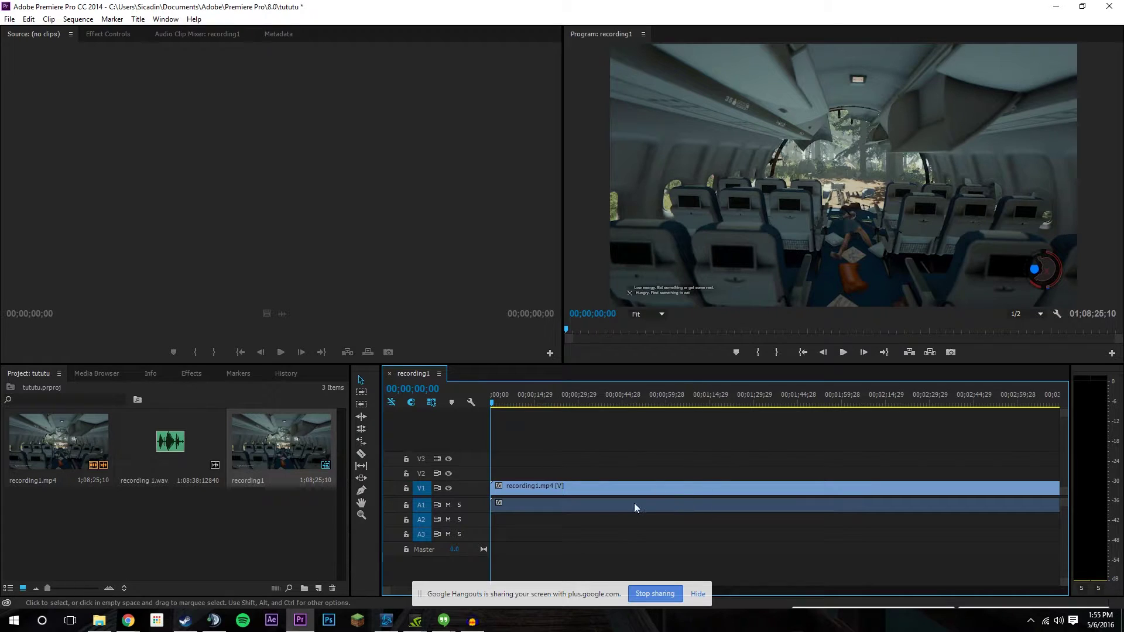
right_click(265, 462)
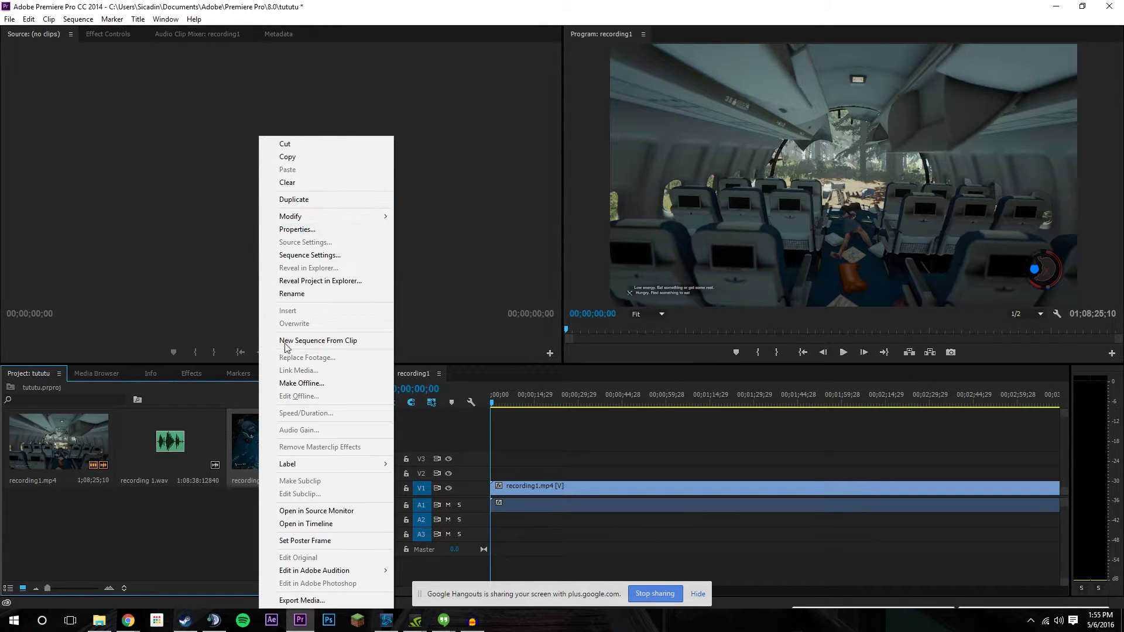
left_click(295, 295)
type("cuttinboard")
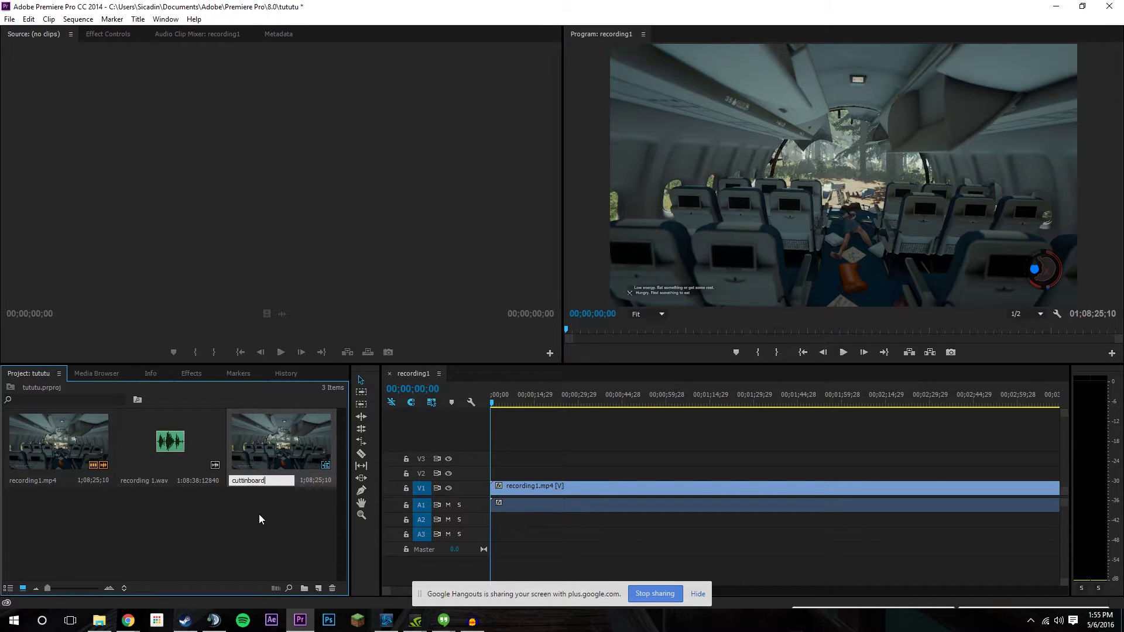
key("Return")
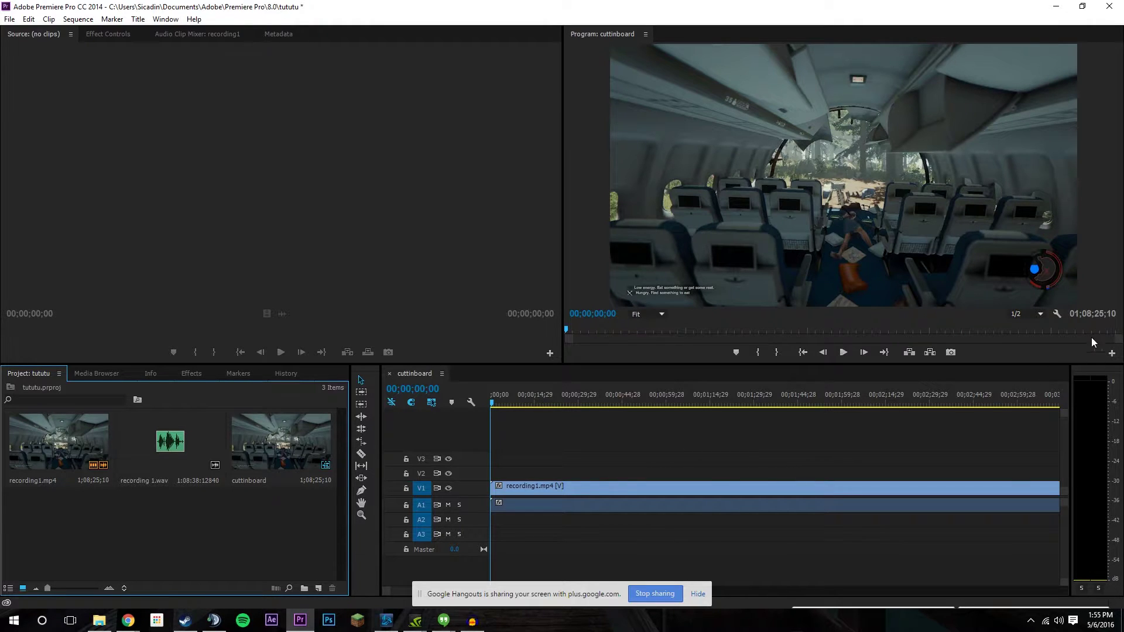
- Place recording 1.wav on audio track A2 at the start of the sequence and play back the opening seconds
left_click(153, 446)
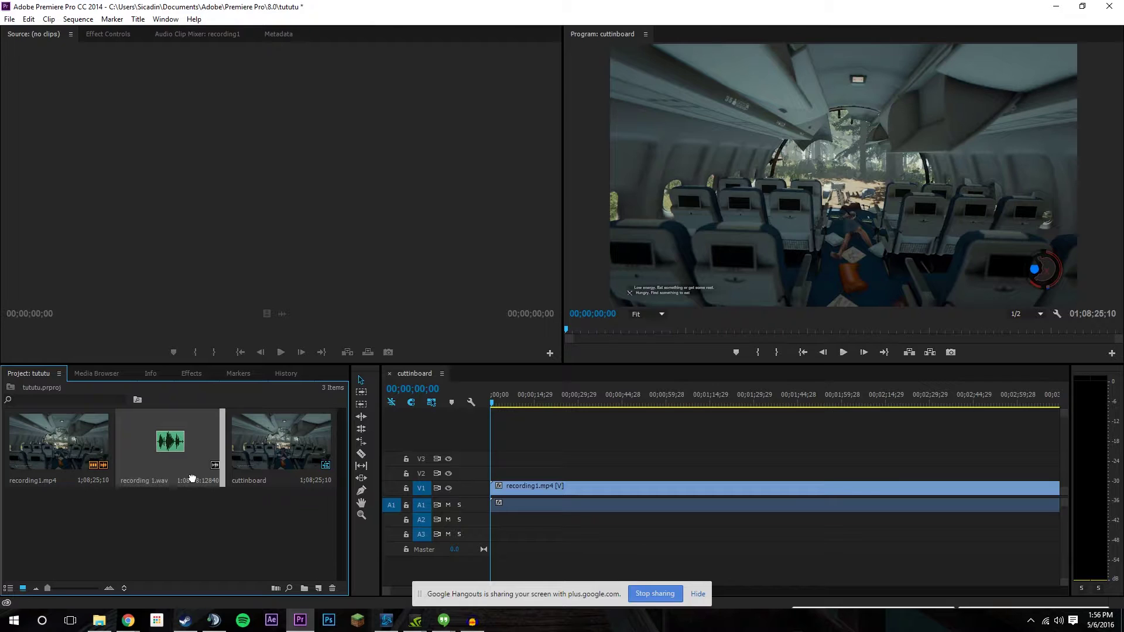
left_click_drag(192, 479, 483, 525)
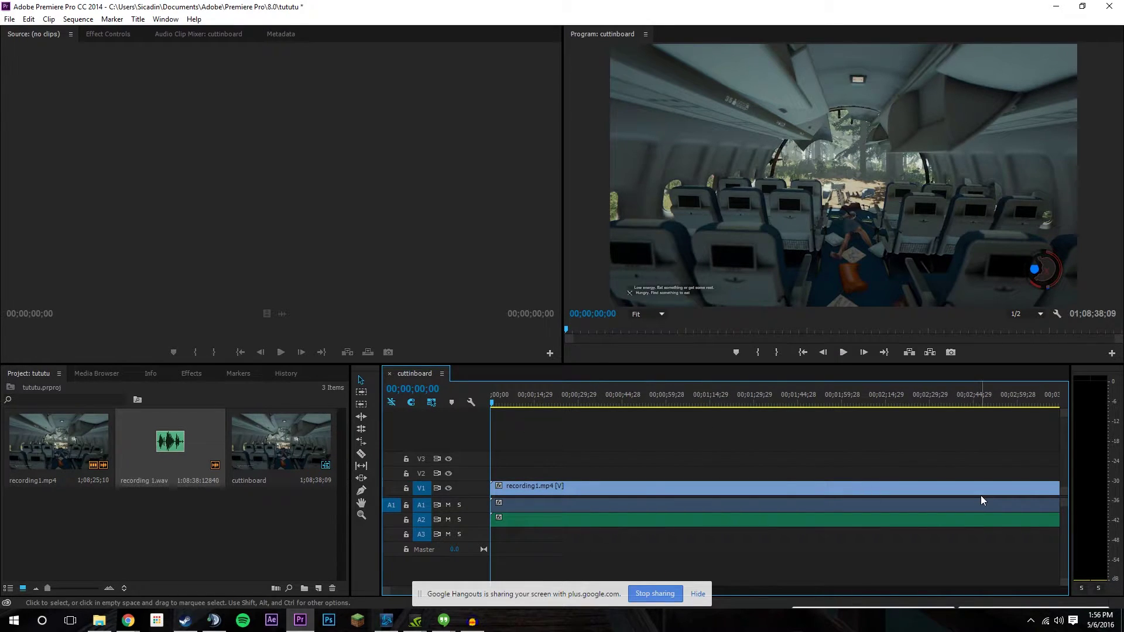
left_click(842, 353)
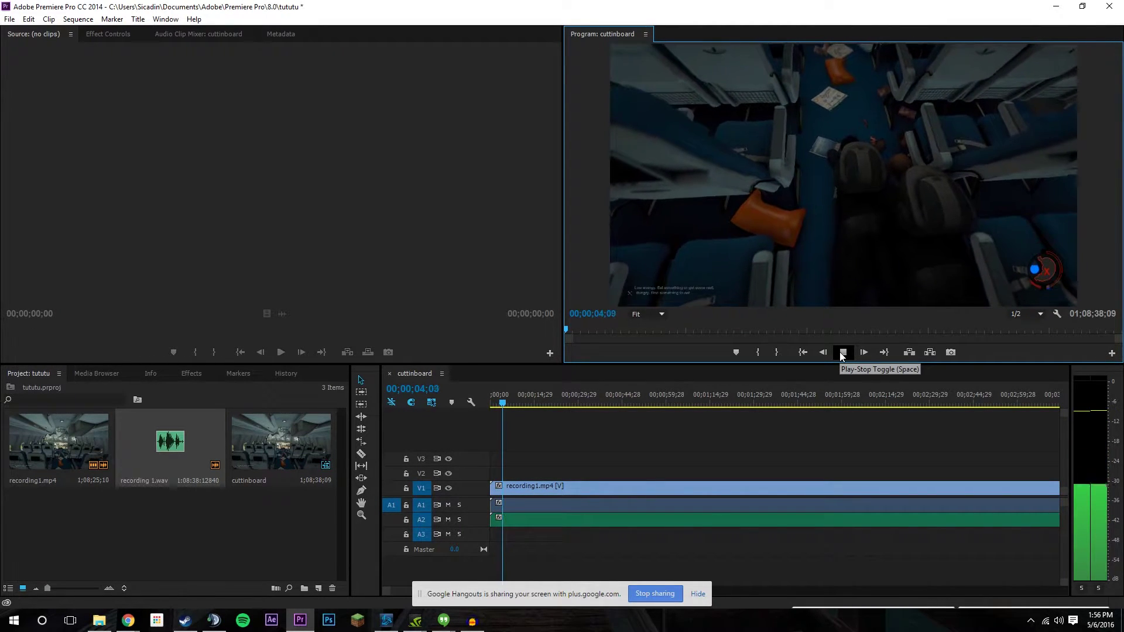
left_click(843, 353)
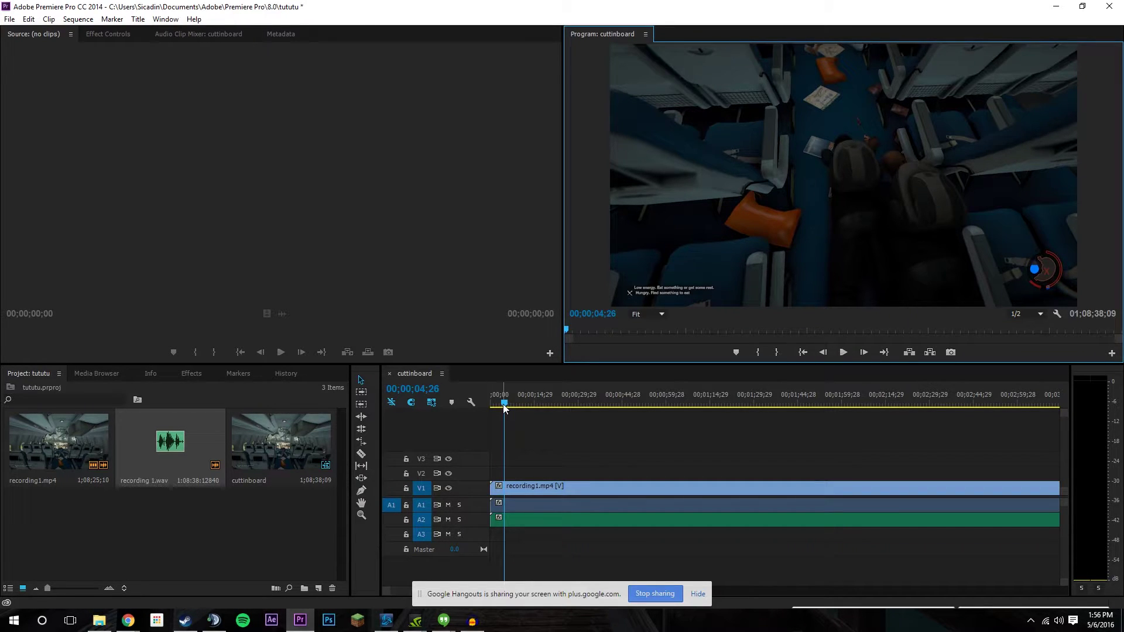
- Split the clips on all tracks at 00;01;10;11 with the Razor tool
left_click(588, 403)
left_click_drag(599, 412, 696, 412)
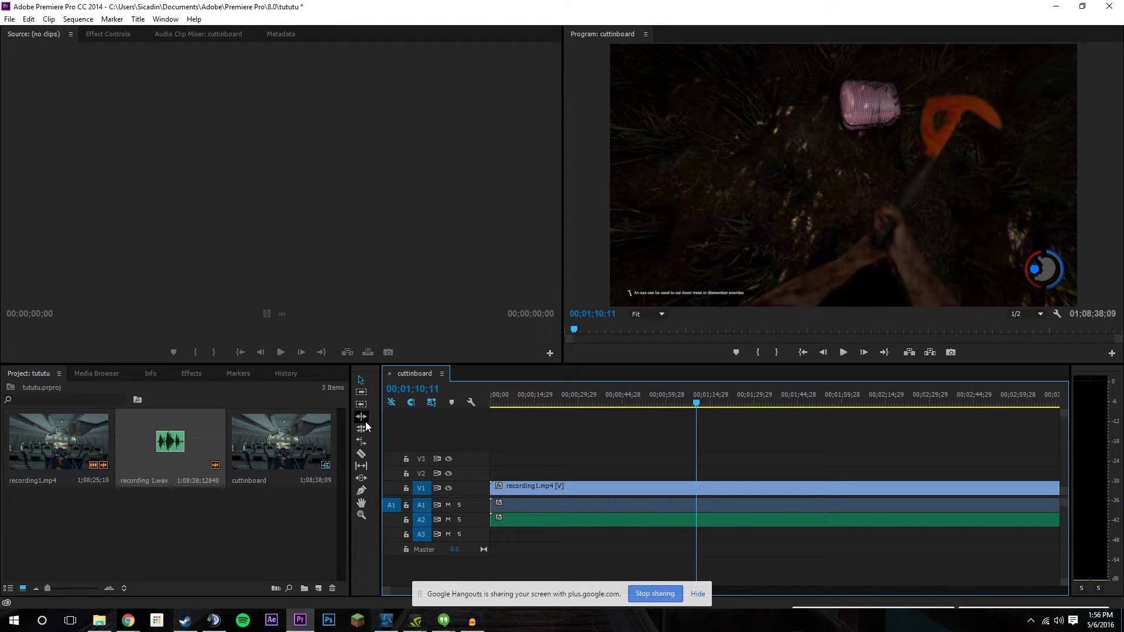
left_click(363, 455)
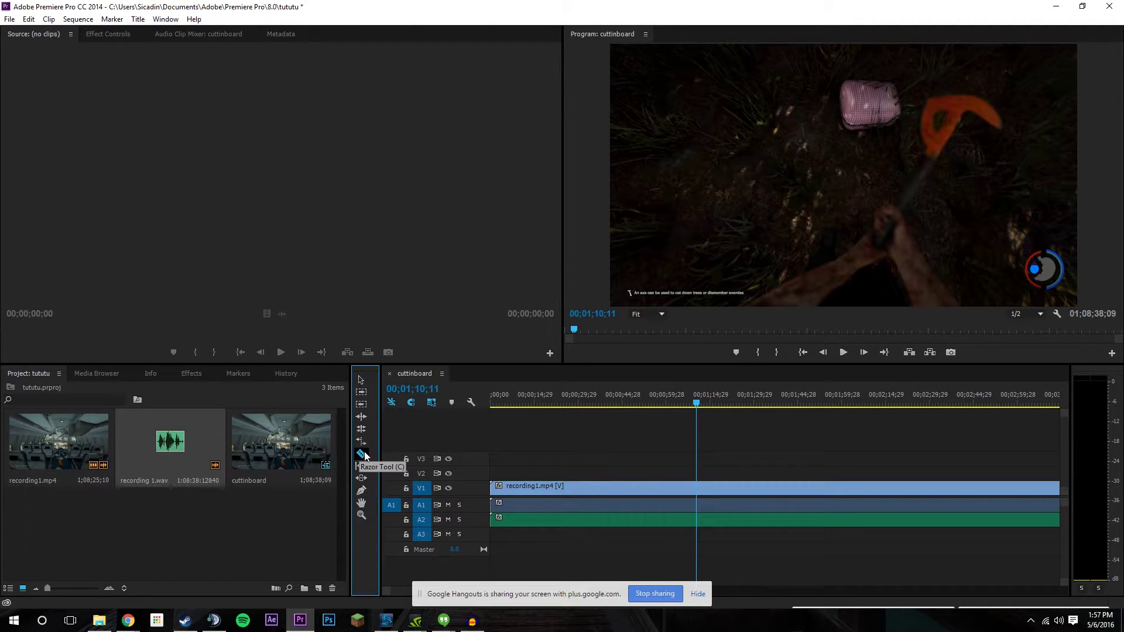
key("shift")
left_click(703, 491, "shift")
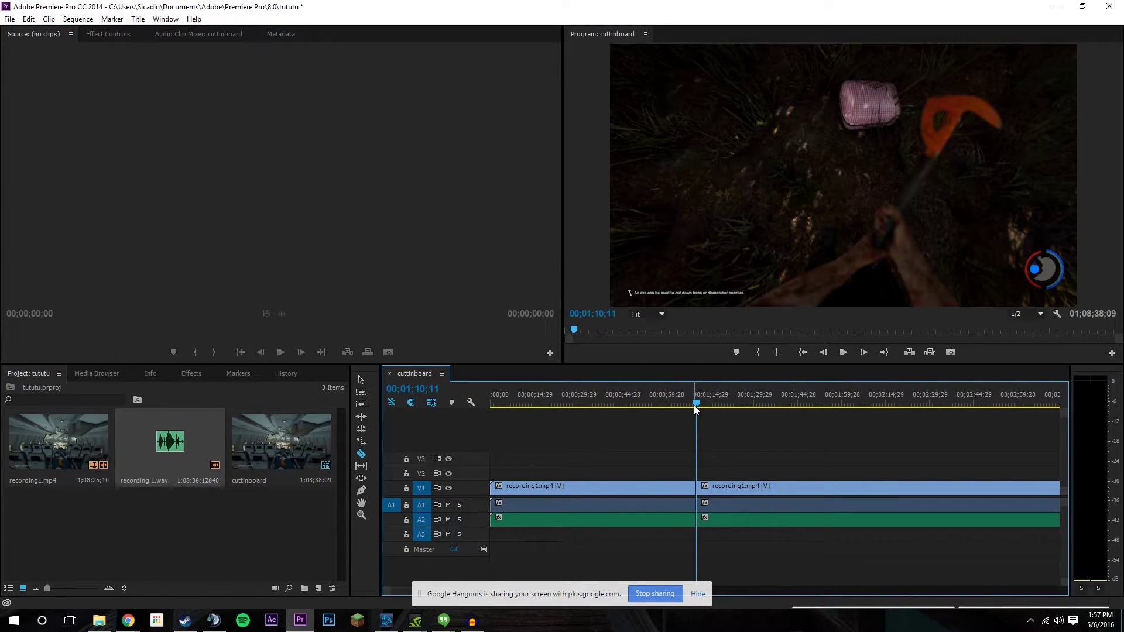
key("v")
- Split the clips on all tracks again at 00;02;04;06
key("space")
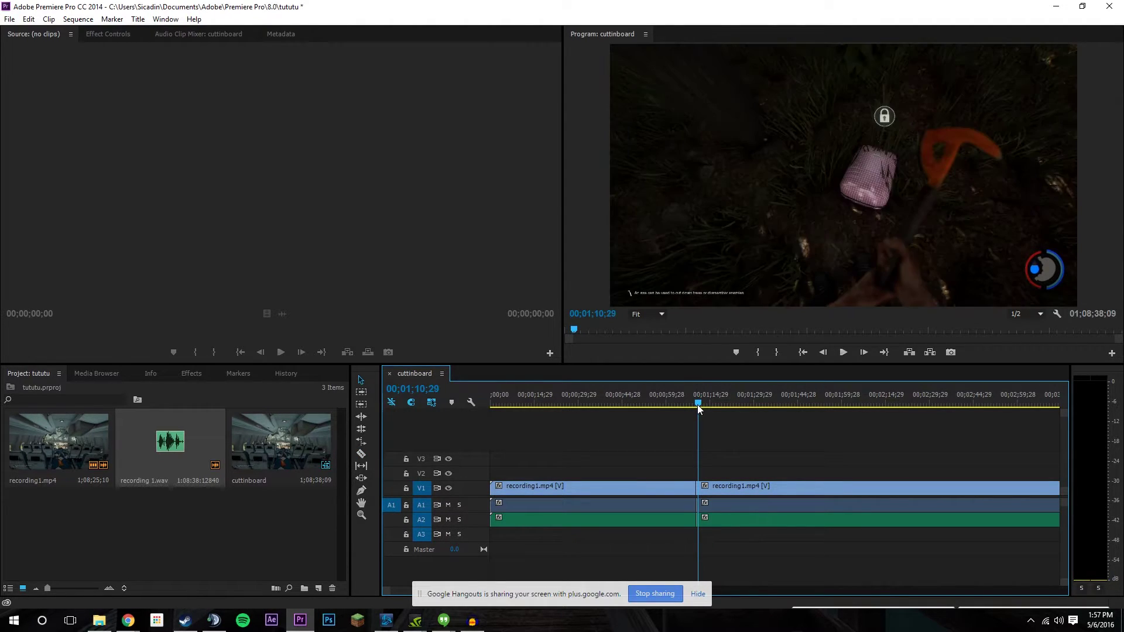
left_click(738, 403)
left_click_drag(744, 410, 852, 407)
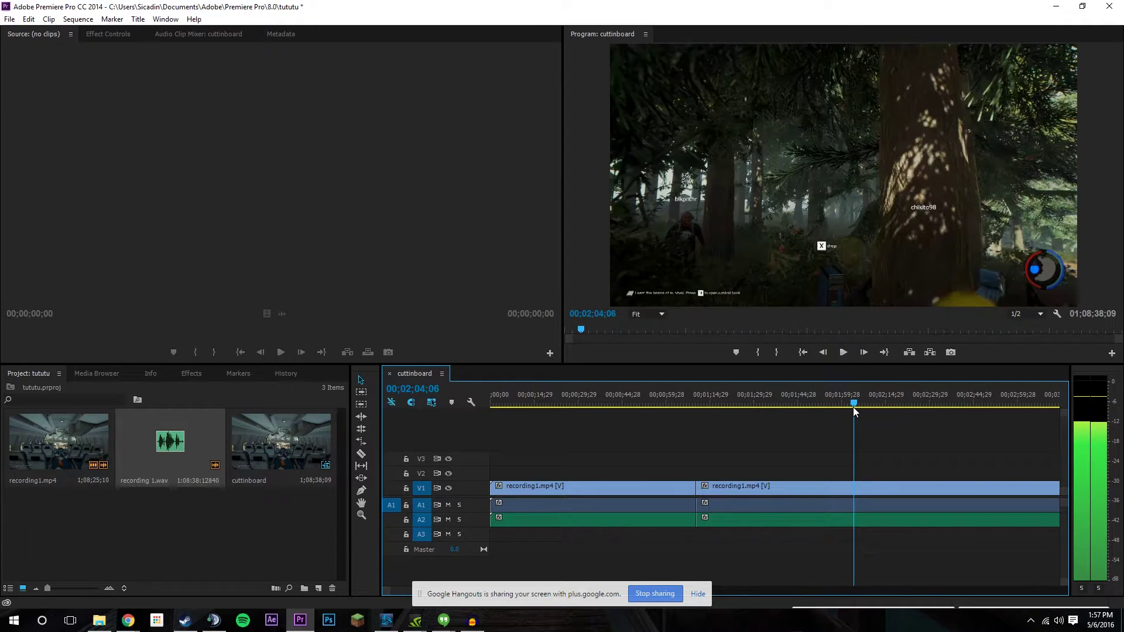
key("c")
left_click(853, 493, "shift")
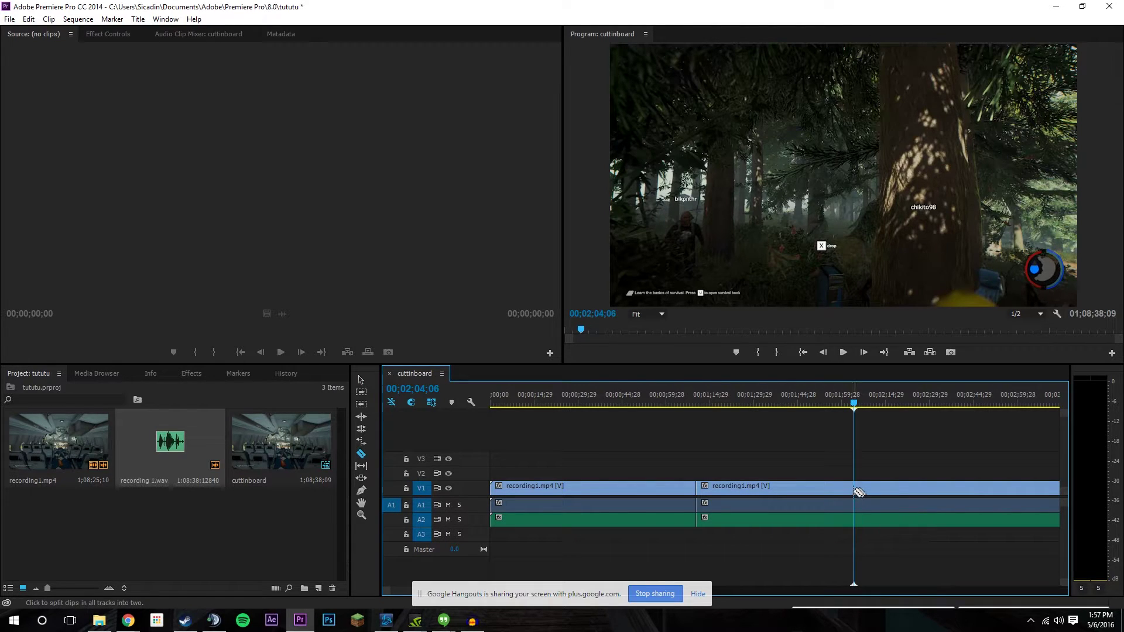
key("v")
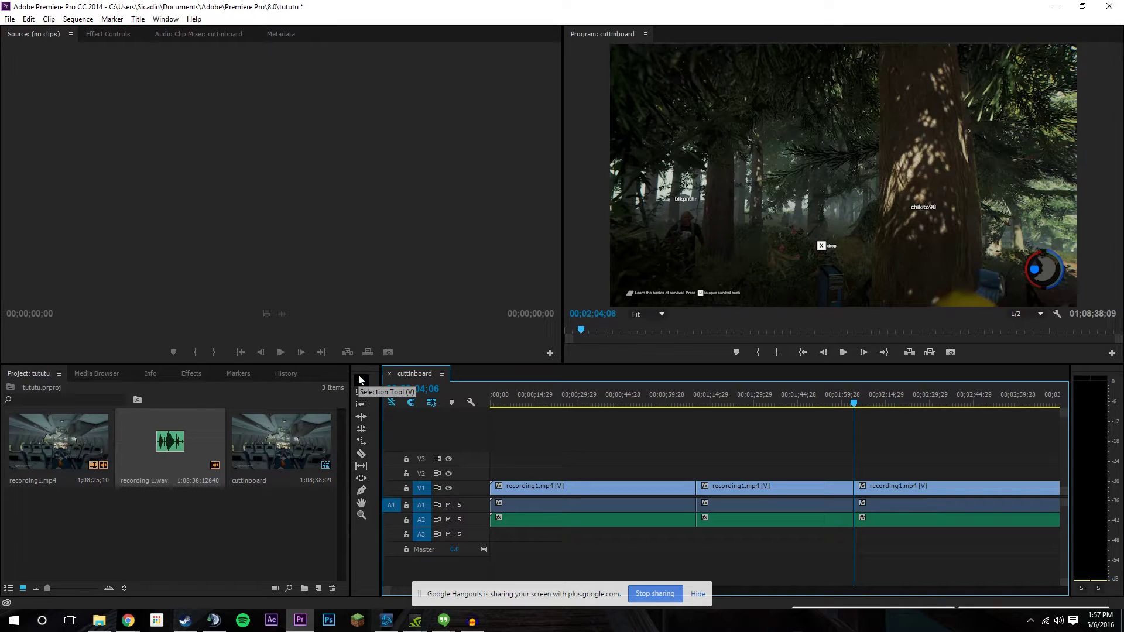
- Delete the segment between the two cuts on all tracks and move the remaining clips about 13 seconds earlier
left_click_drag(785, 465, 796, 562)
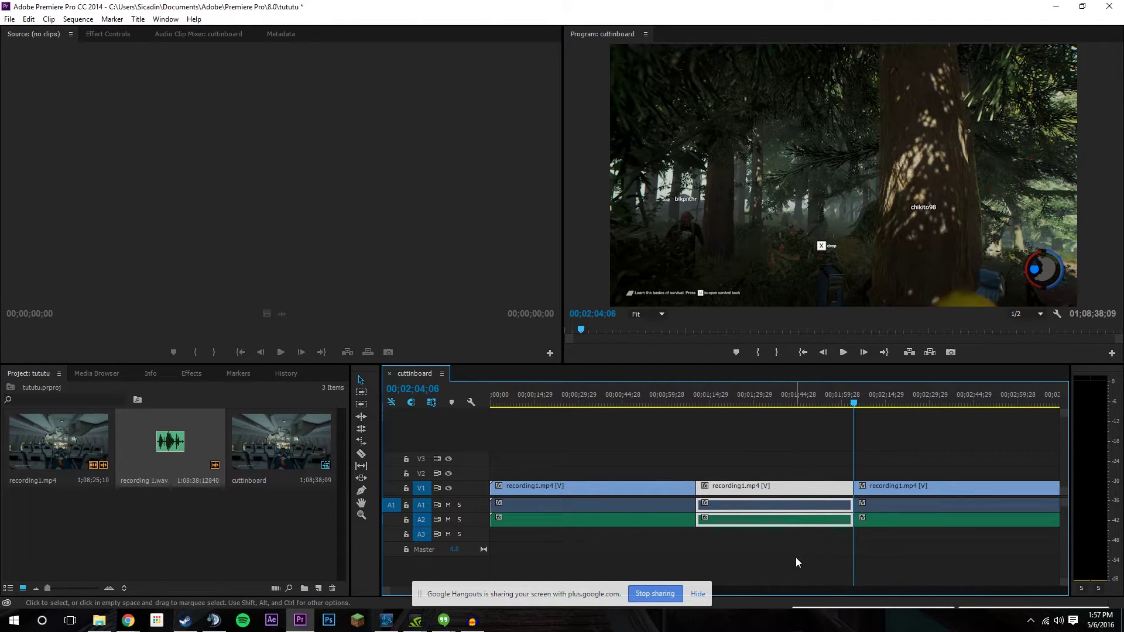
key("Delete")
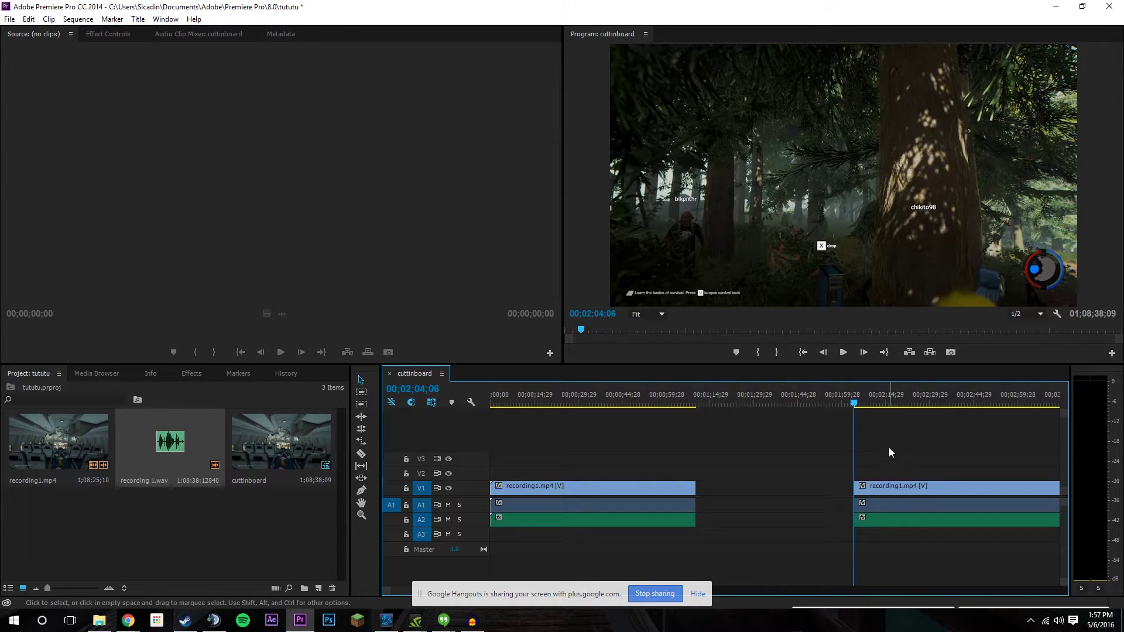
left_click_drag(887, 446, 910, 571)
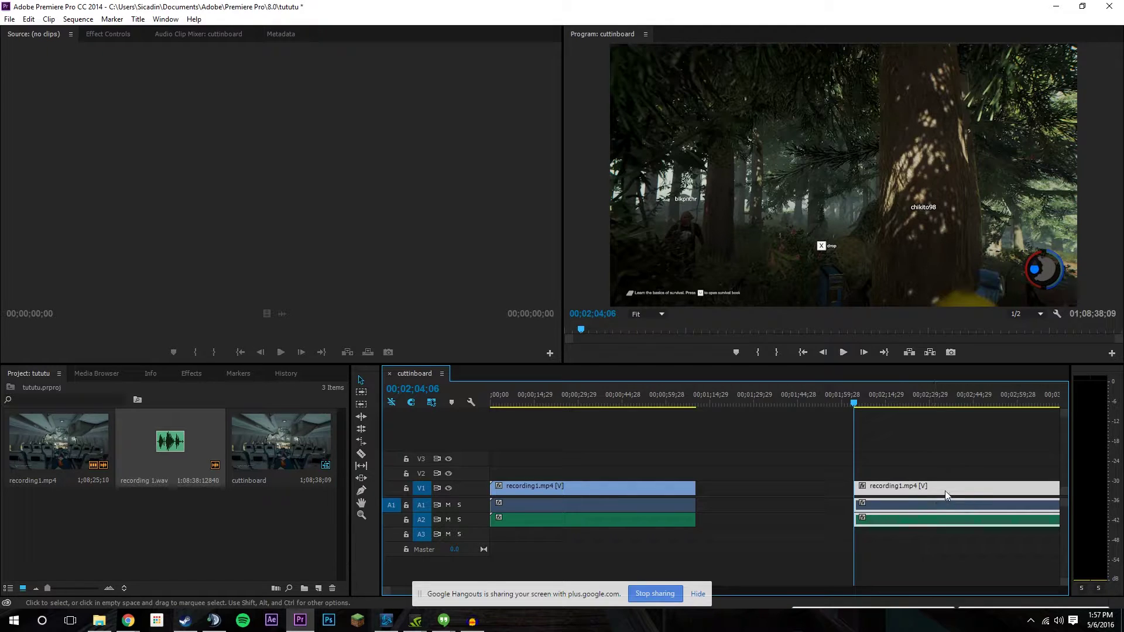
left_click_drag(947, 487, 923, 494)
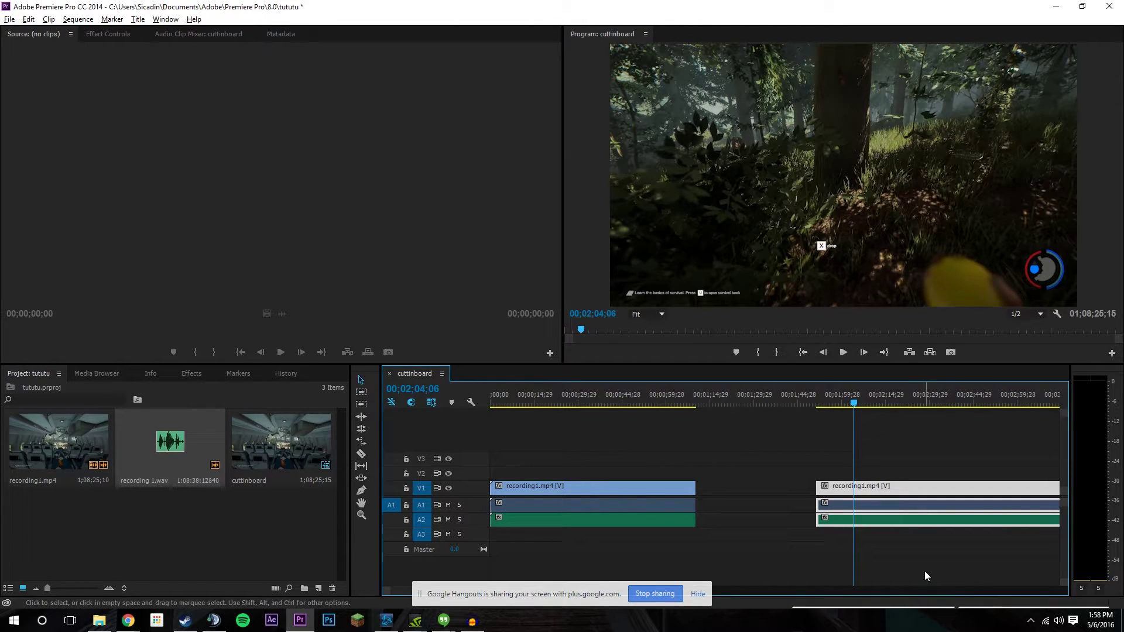
- Examine the full length of the sequence and the gap between the two groups of clips
key("minus")
key("minus")
key("minus")
key("minus")
key("minus")
key("minus")
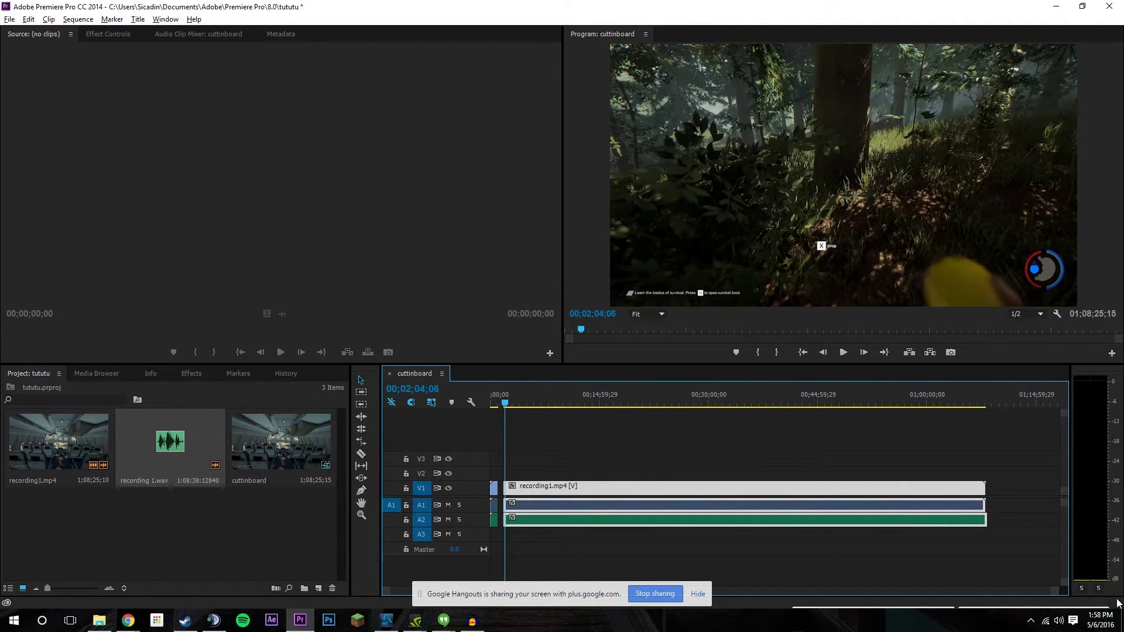
key("backslash")
scroll(663, 546, "up", 5, "alt")
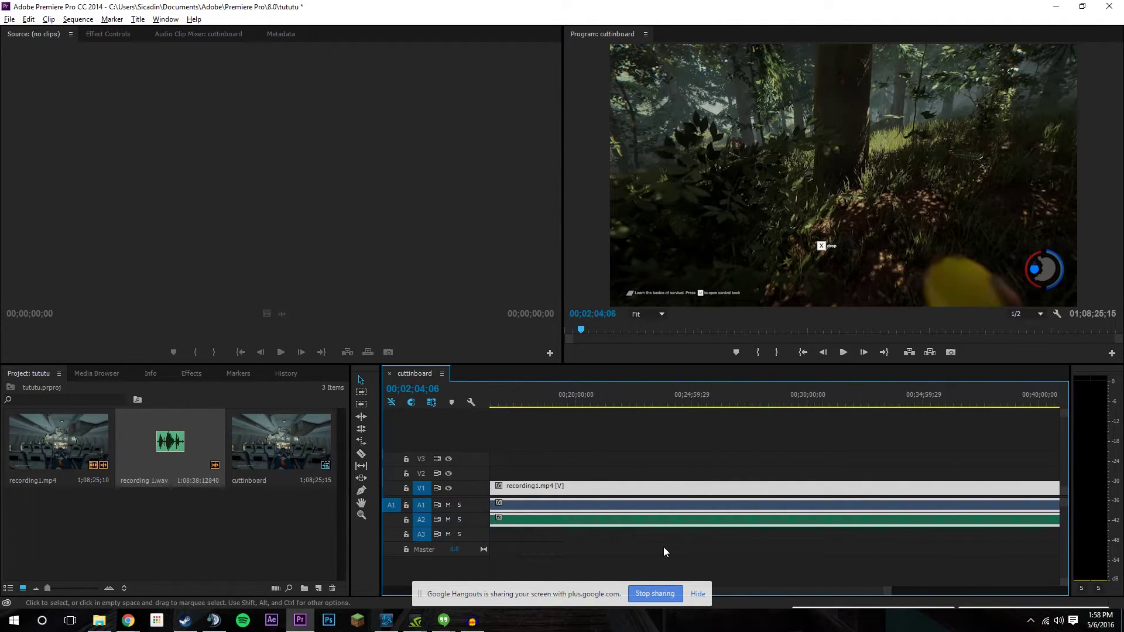
left_click_drag(735, 591, 388, 576)
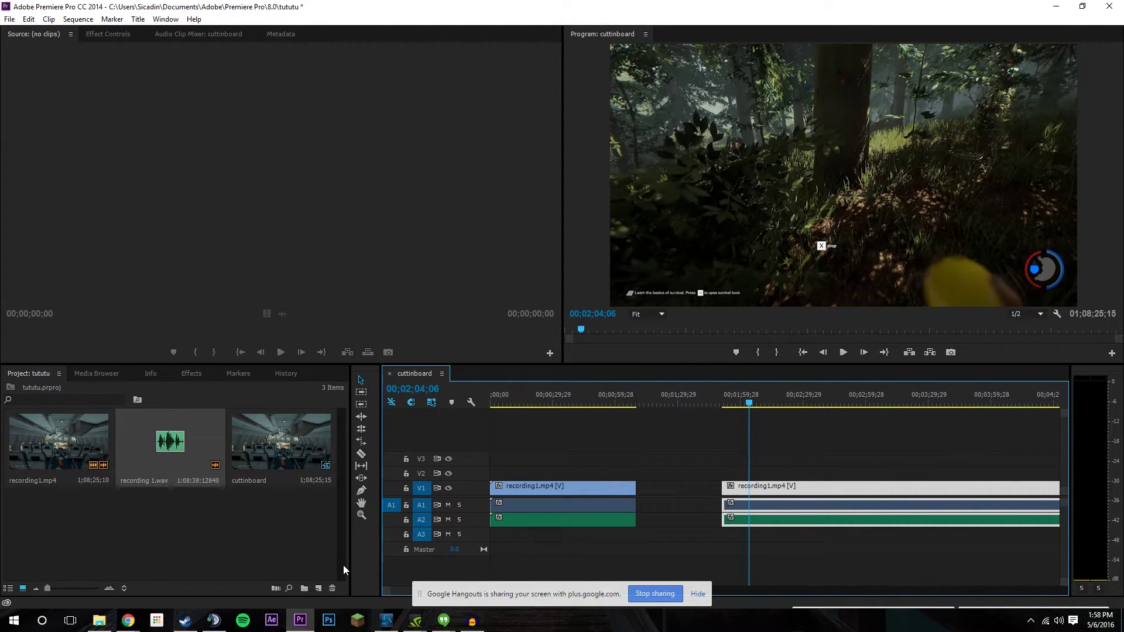
- Try moving the later clips against the first segment with the Slide tool to close the gap, and undo the move
left_click(361, 480)
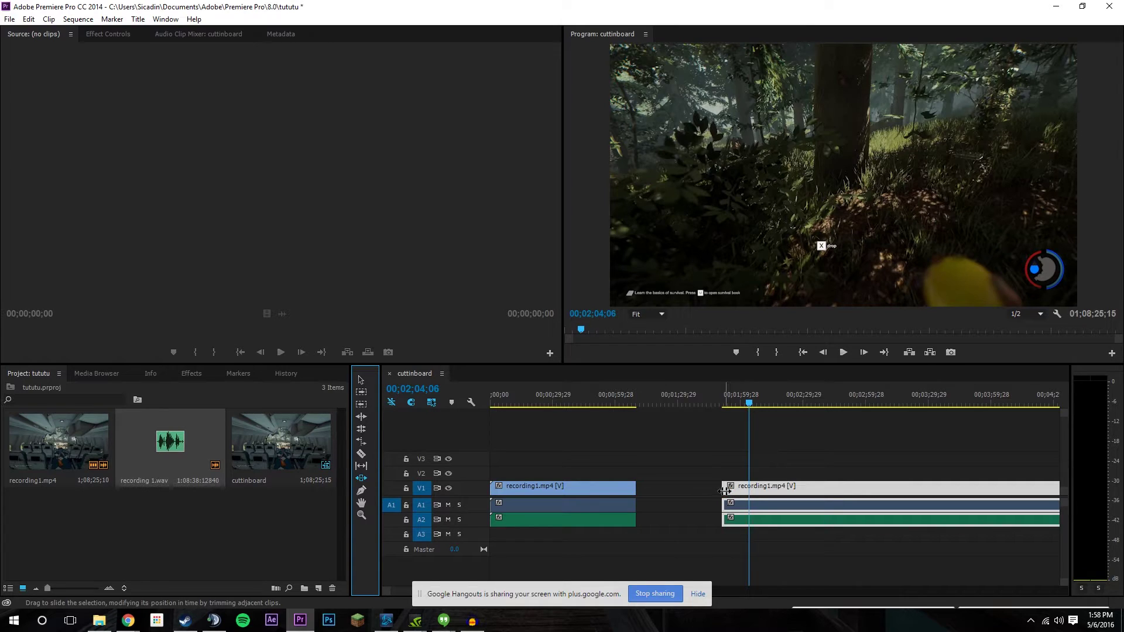
left_click_drag(725, 491, 637, 498)
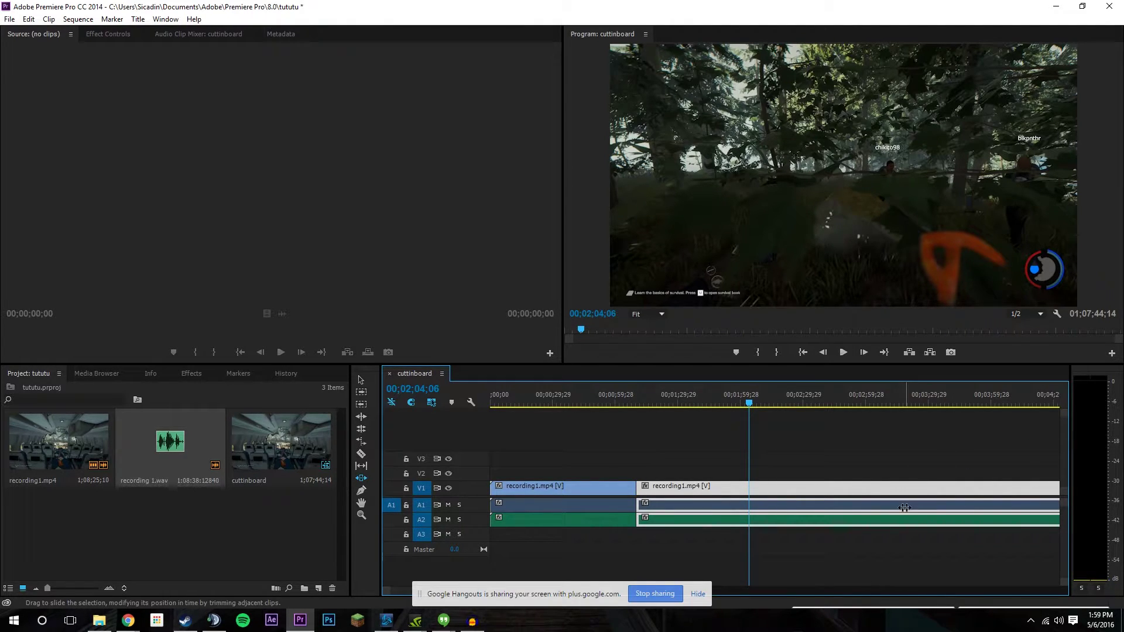
key("c")
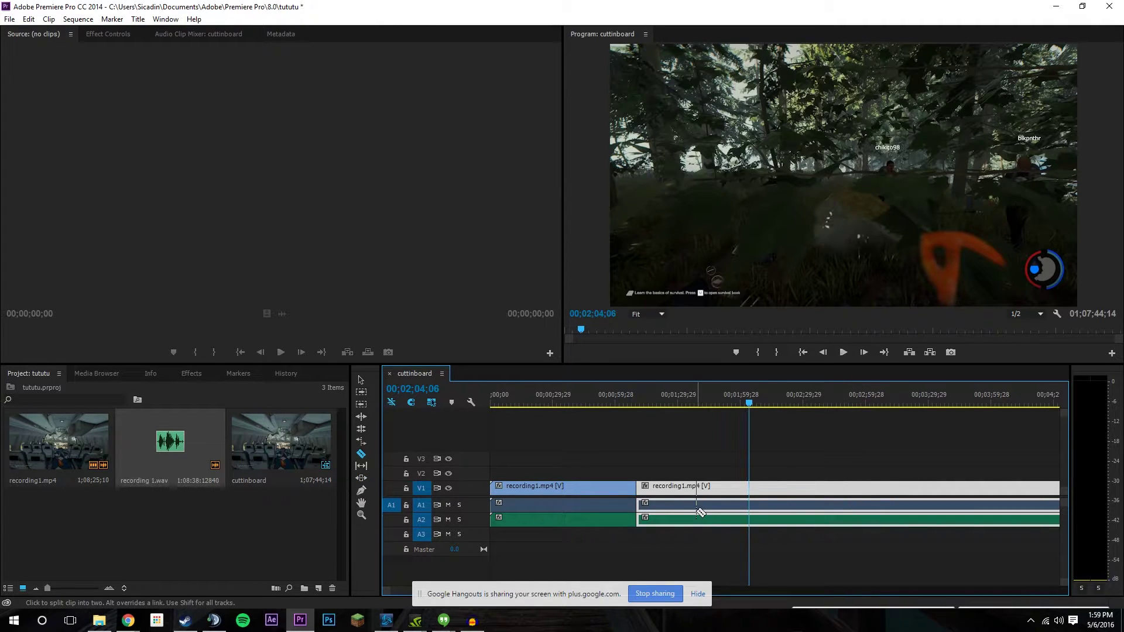
key("ctrl+z")
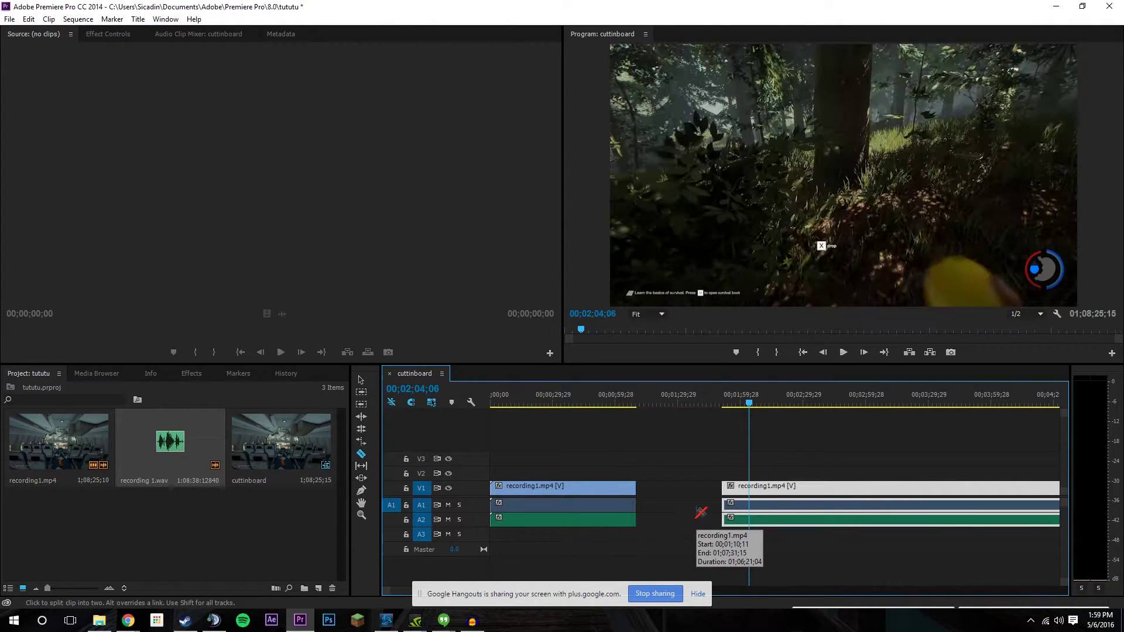
- Split the later clips on all tracks at about 00;03;18 and 00;04;21
left_click(905, 496)
left_click(1035, 515, "shift")
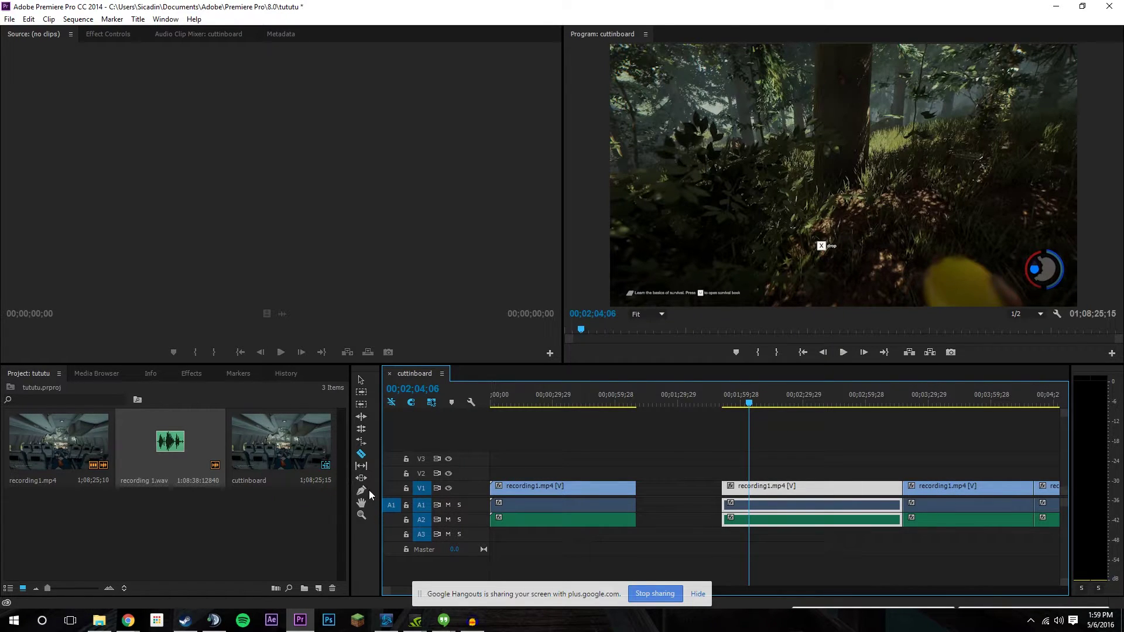
- Try closing the gap after the first segment by shifting the second segment with the Slip tool, then the Slide tool
left_click(361, 467)
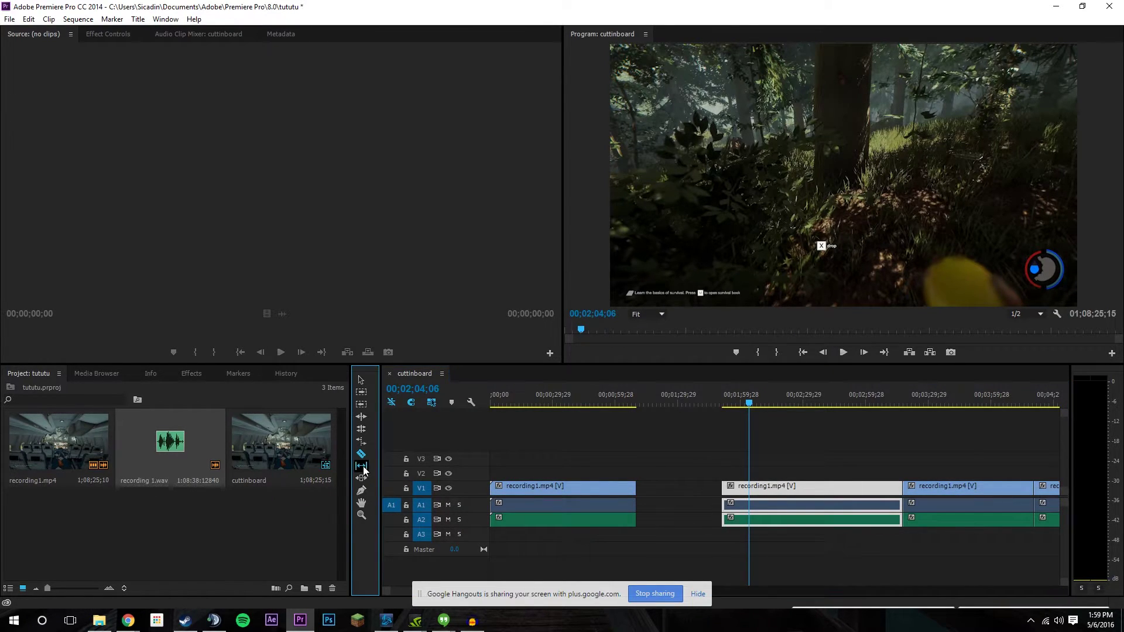
left_click_drag(726, 501, 634, 501)
left_click_drag(719, 486, 638, 487)
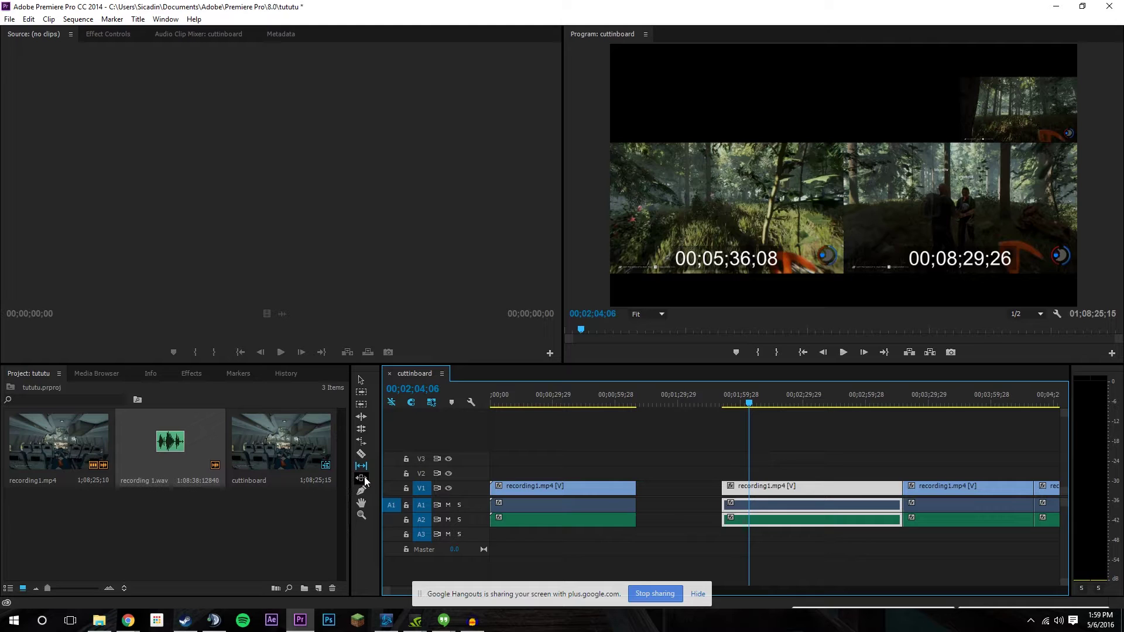
left_click(364, 481)
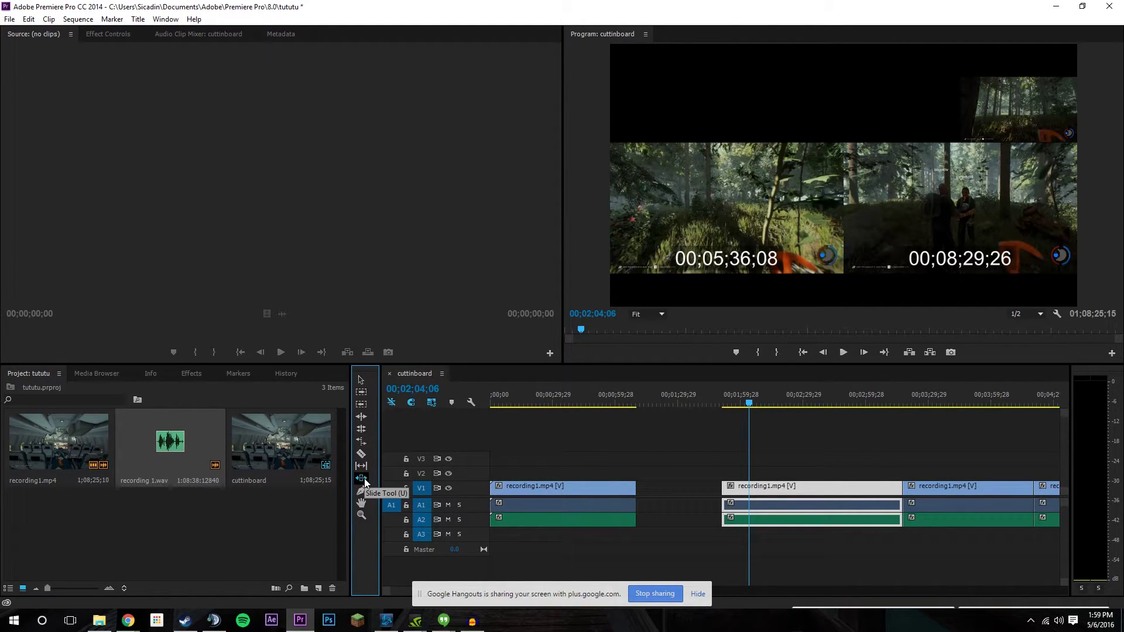
left_click_drag(724, 487, 643, 490)
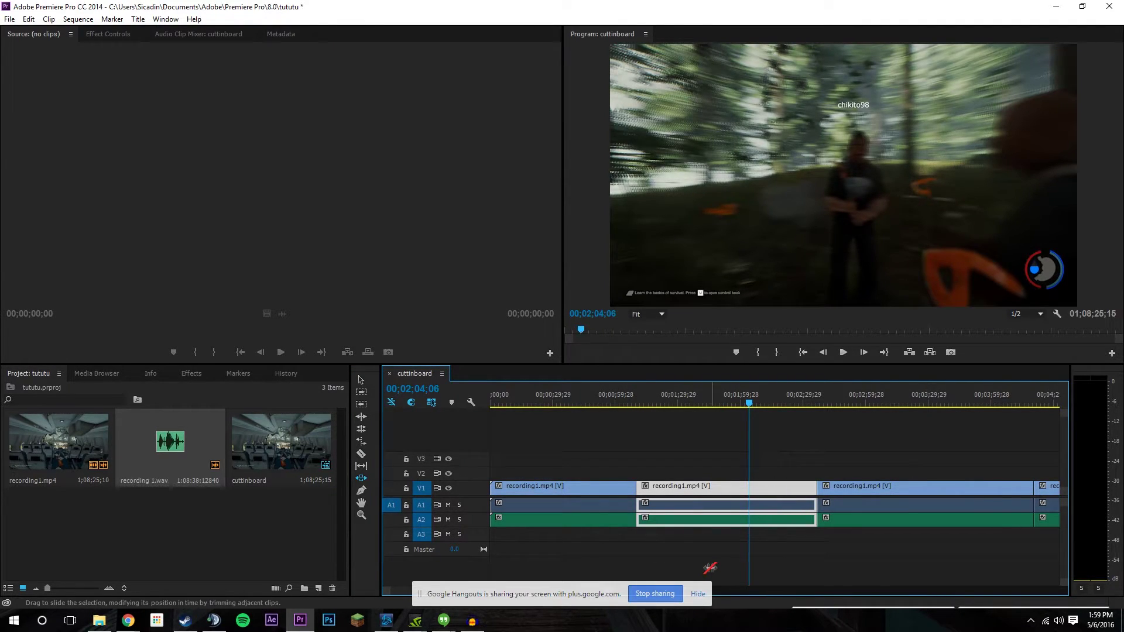
- Hide the screen-sharing notice and split the clips on all tracks at about 00;05;20 and 00;06;23
left_click(698, 594)
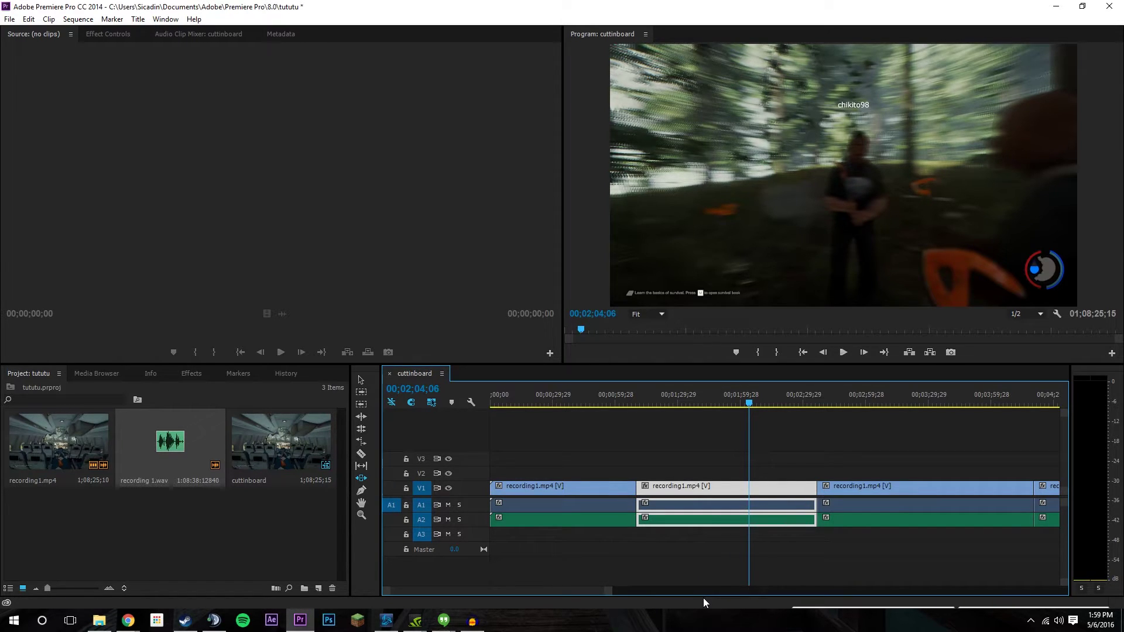
left_click_drag(598, 592, 622, 591)
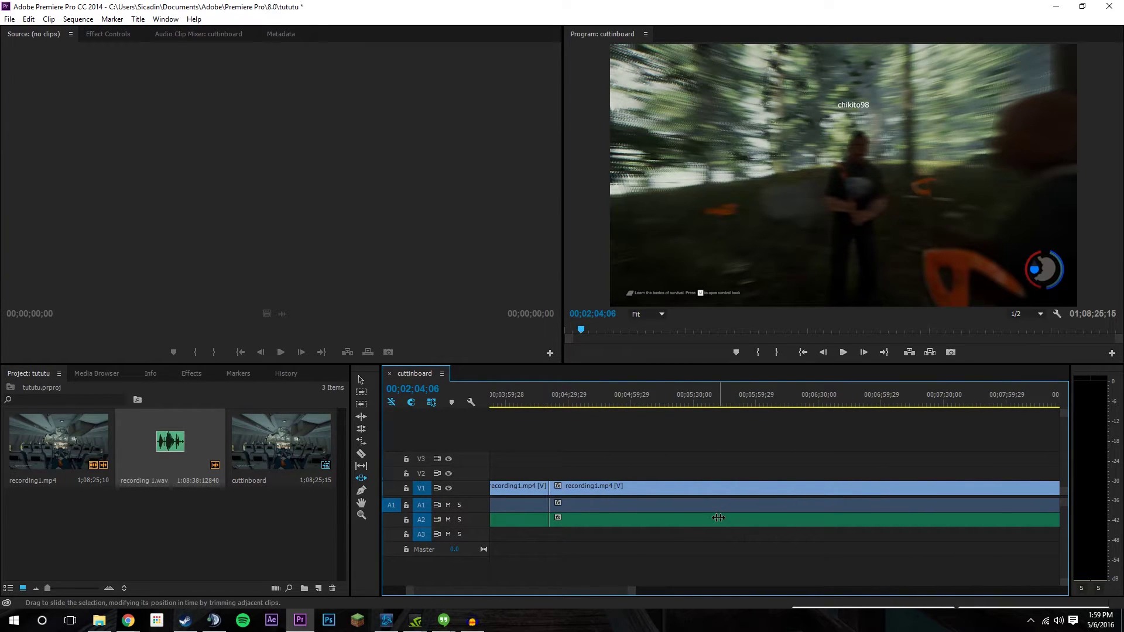
mouse_move(625, 589)
left_mouse_down()
mouse_move(575, 602)
mouse_move(621, 593)
left_mouse_up()
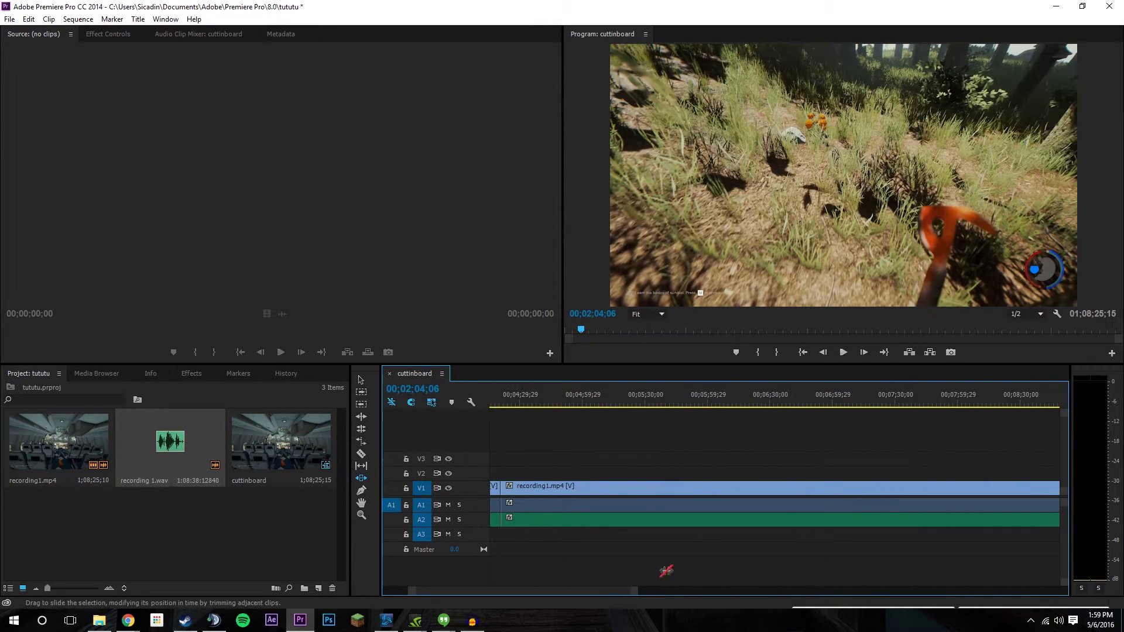
key("c")
left_click(623, 511, "shift")
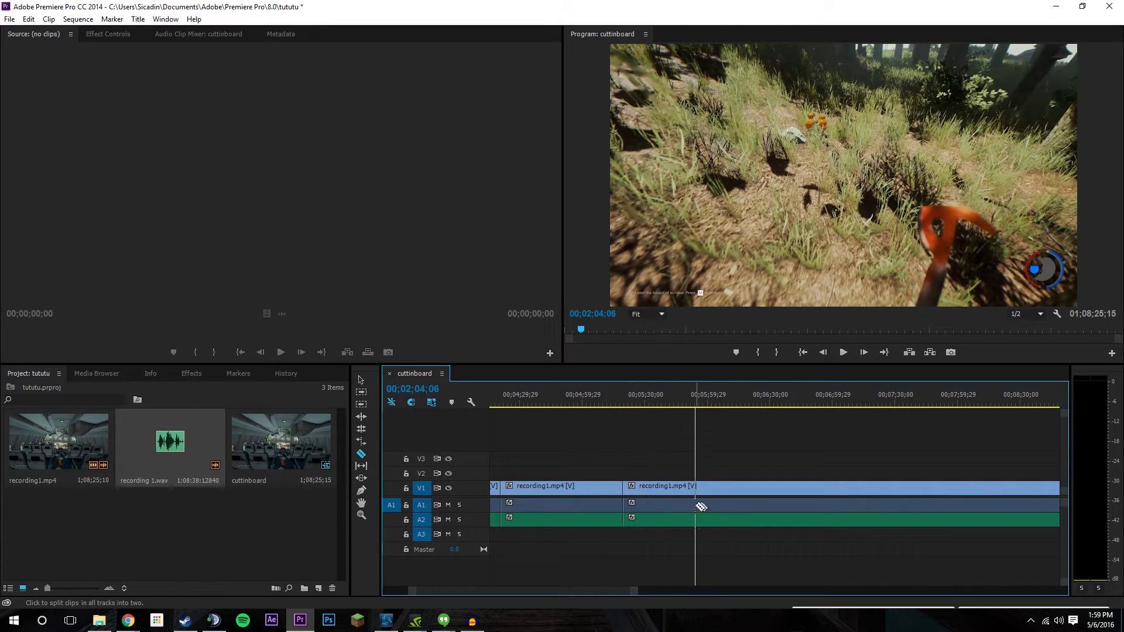
left_click(757, 509, "shift")
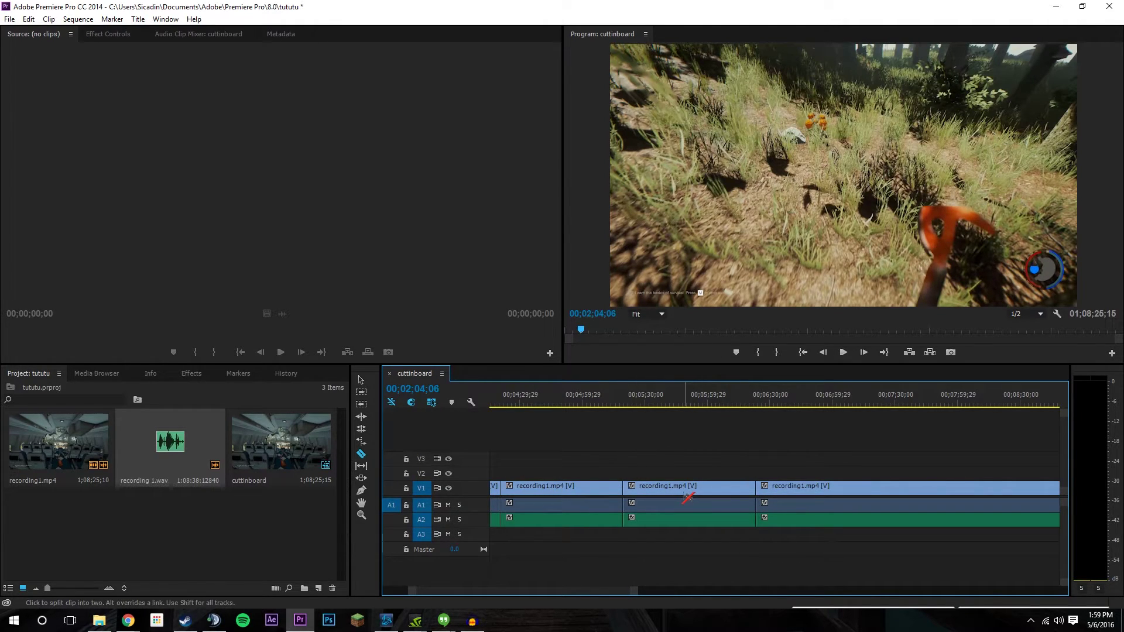
- Delete the segment between about 00;05;20 and 00;06;23 on all tracks
key("v")
left_click_drag(689, 454, 700, 578)
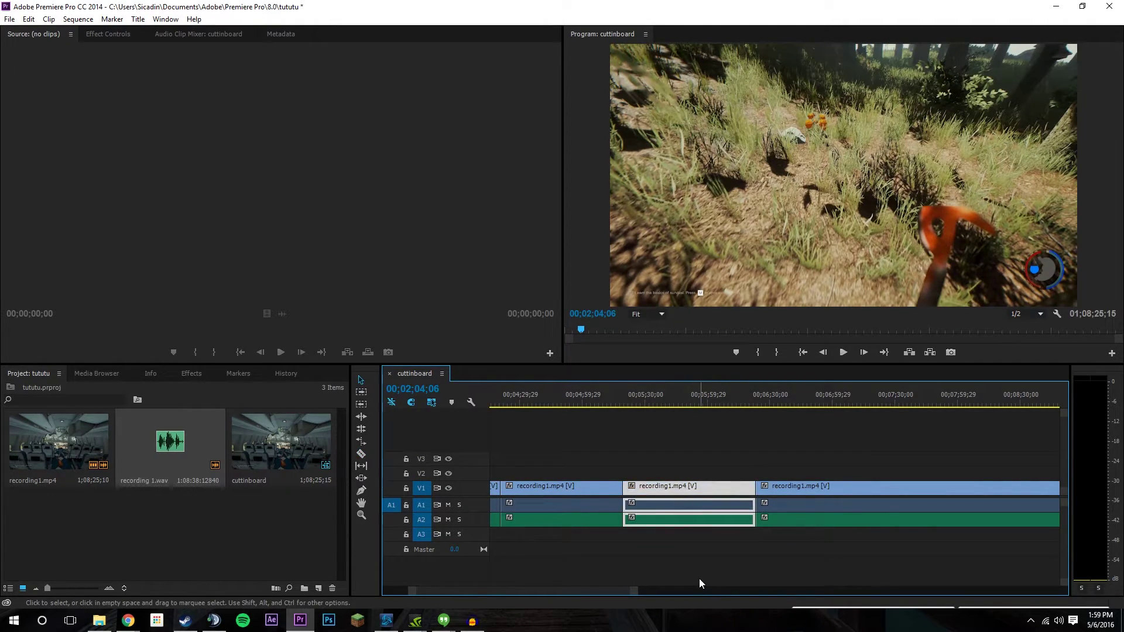
key("Delete")
- Try to slide the second segment against the end of the first one on all tracks with the Slide tool
left_click_drag(596, 590, 559, 595)
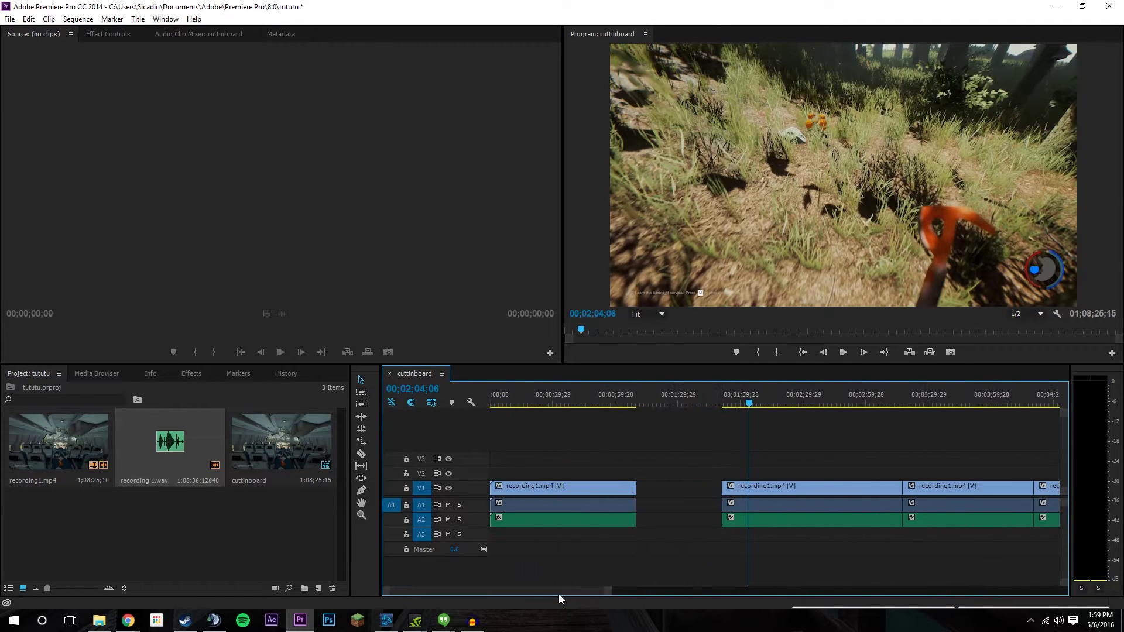
left_click(365, 478)
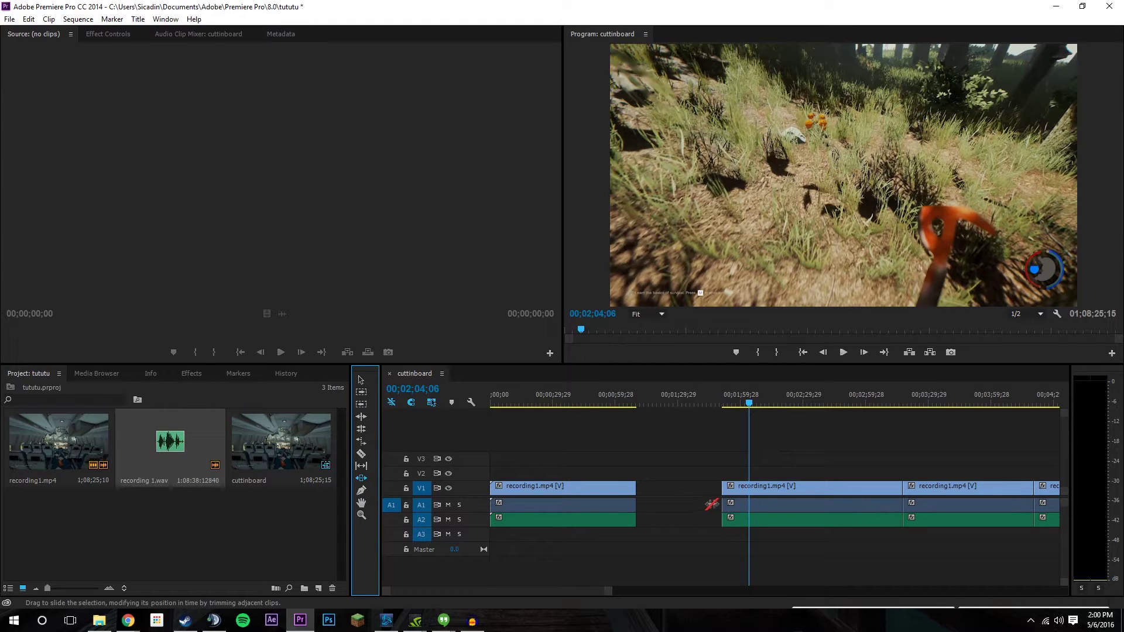
left_click_drag(724, 493, 397, 513)
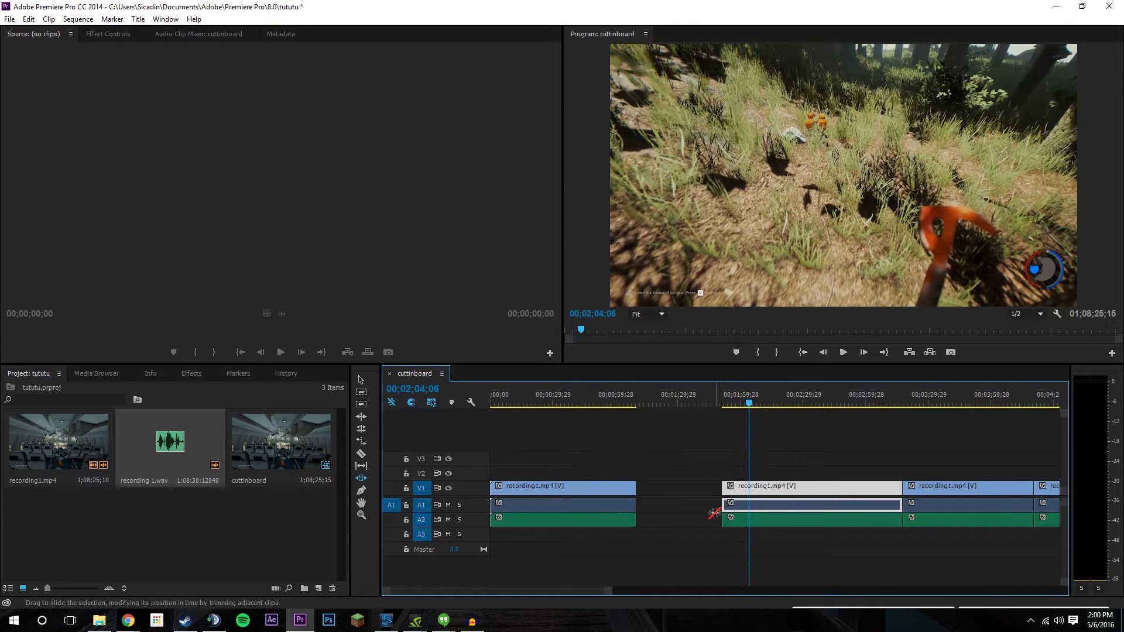
key("v")
left_click(818, 520)
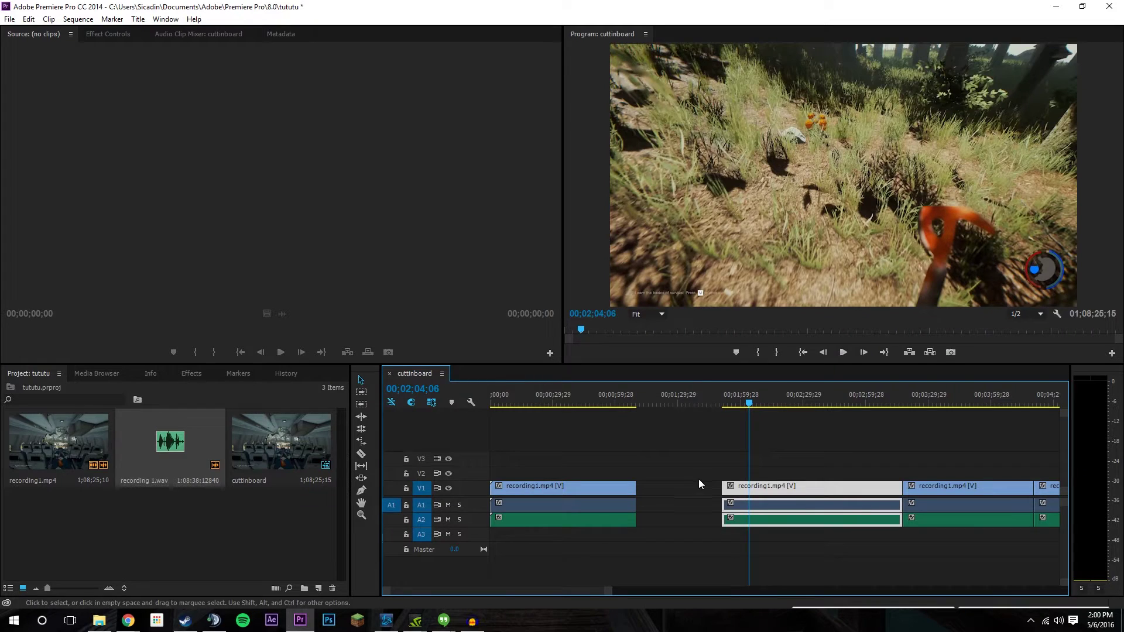
mouse_move(722, 486)
left_mouse_down()
mouse_move(701, 484)
mouse_move(722, 486)
left_mouse_up()
left_click(362, 479)
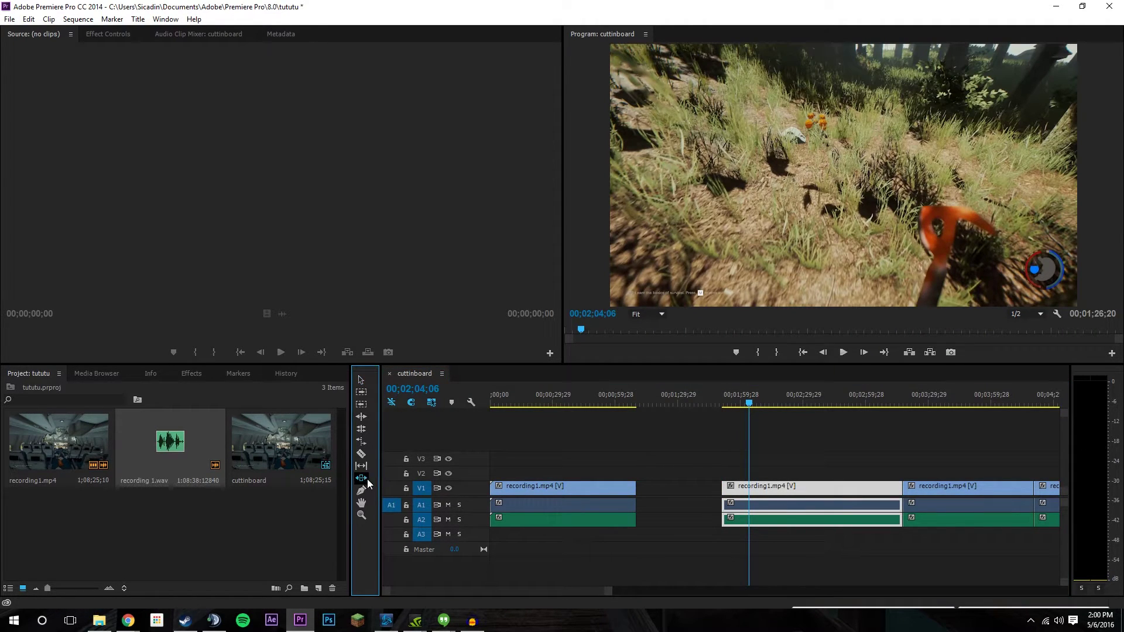
left_click_drag(724, 504, 637, 503)
left_click_drag(582, 593, 612, 591)
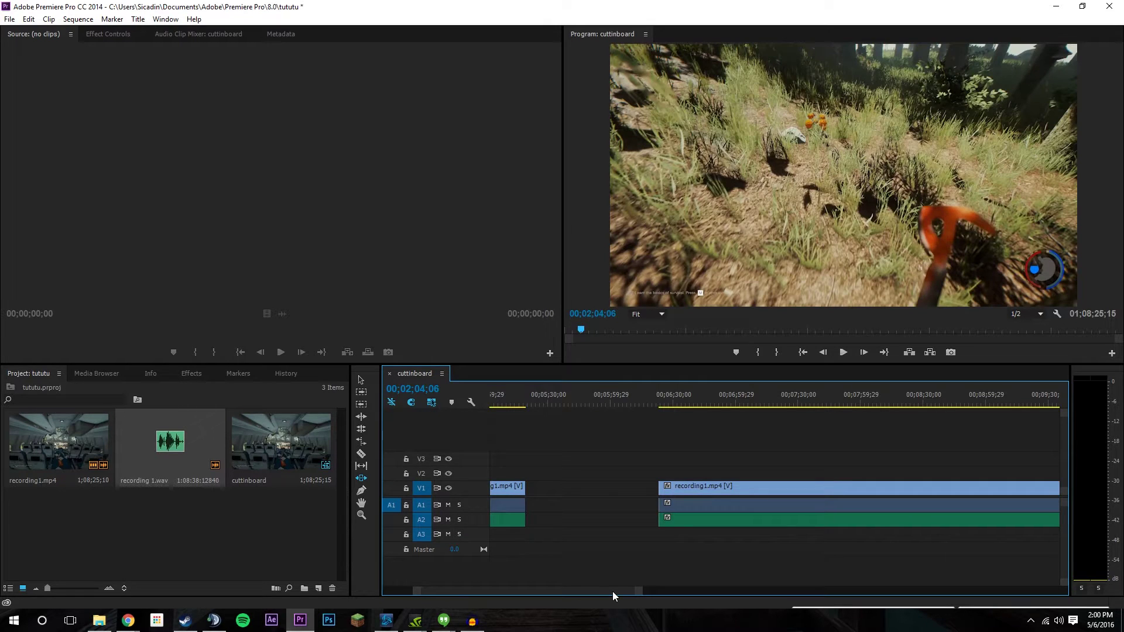
left_click_drag(617, 589, 507, 594)
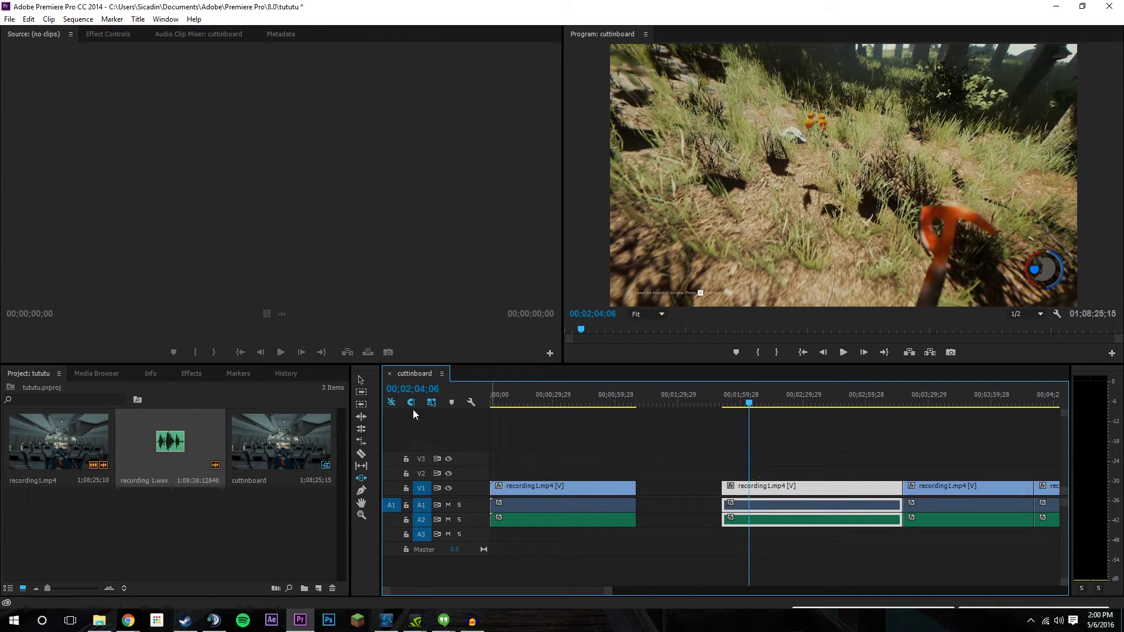
- Move the second segment on all tracks against the end of the first segment with the Selection tool
left_click(359, 382)
left_click(831, 503)
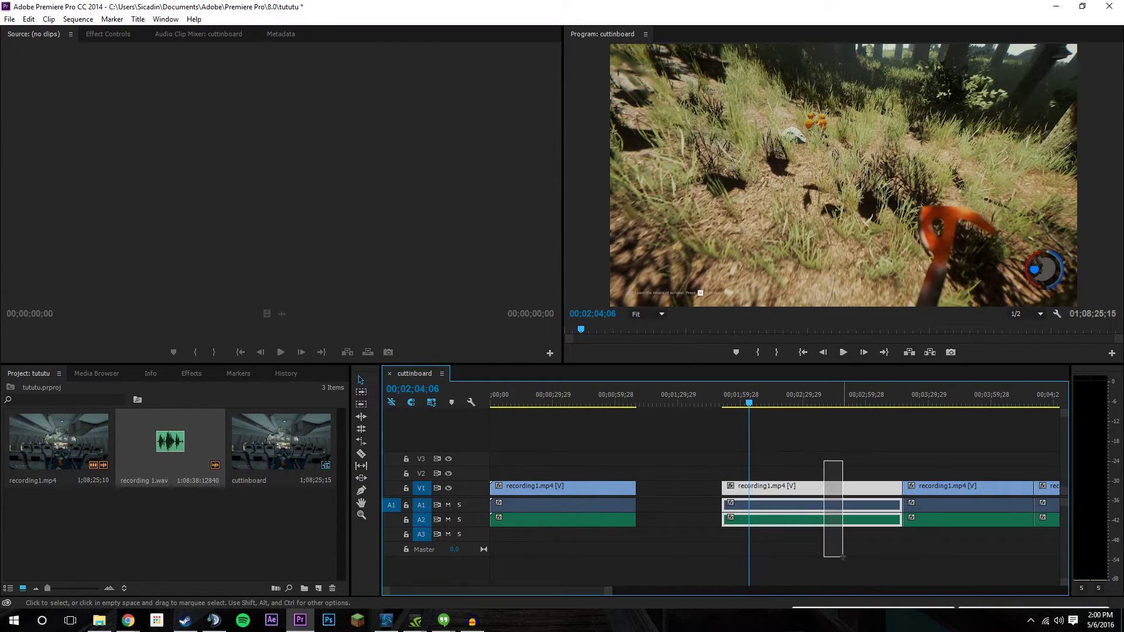
left_click_drag(859, 492, 773, 494)
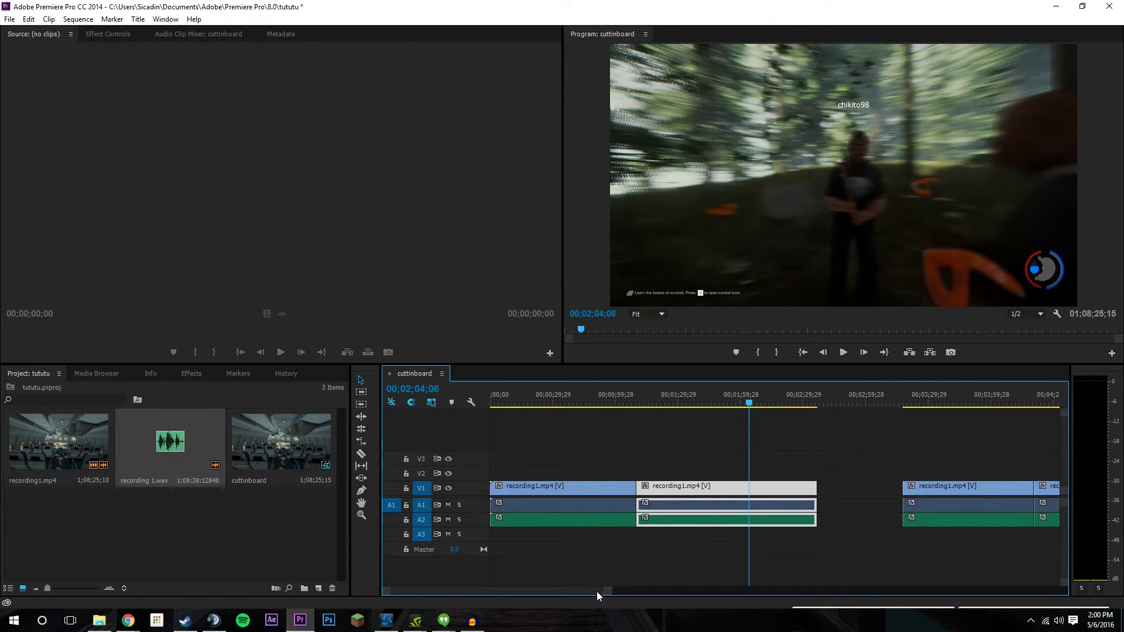
left_click_drag(596, 592, 615, 591)
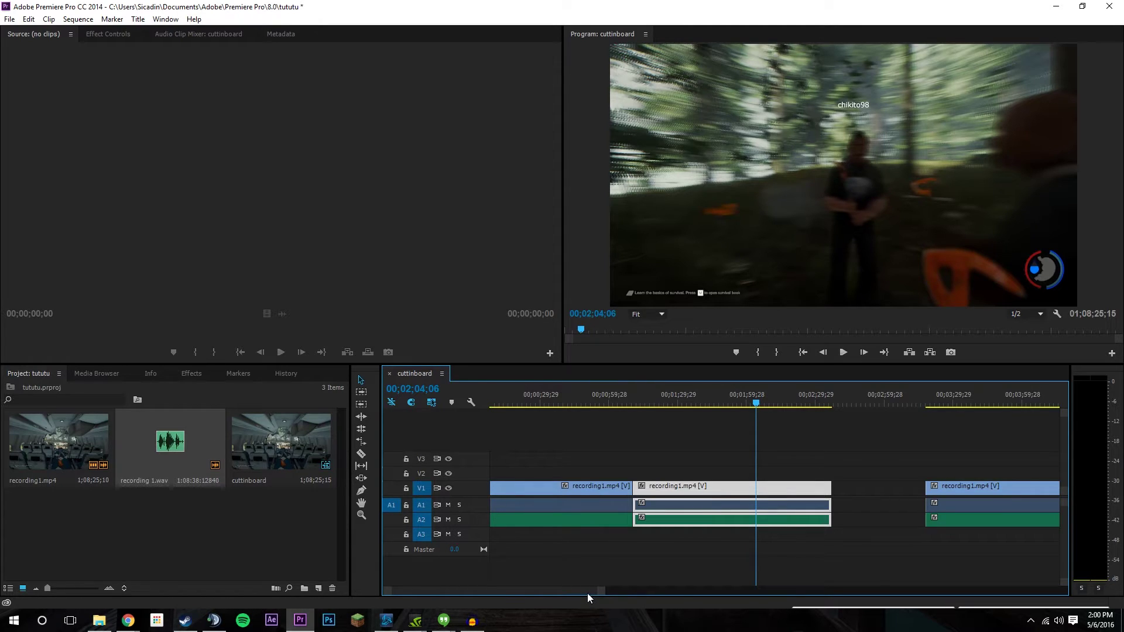
scroll(586, 591, "up", 1)
right_click(233, 542)
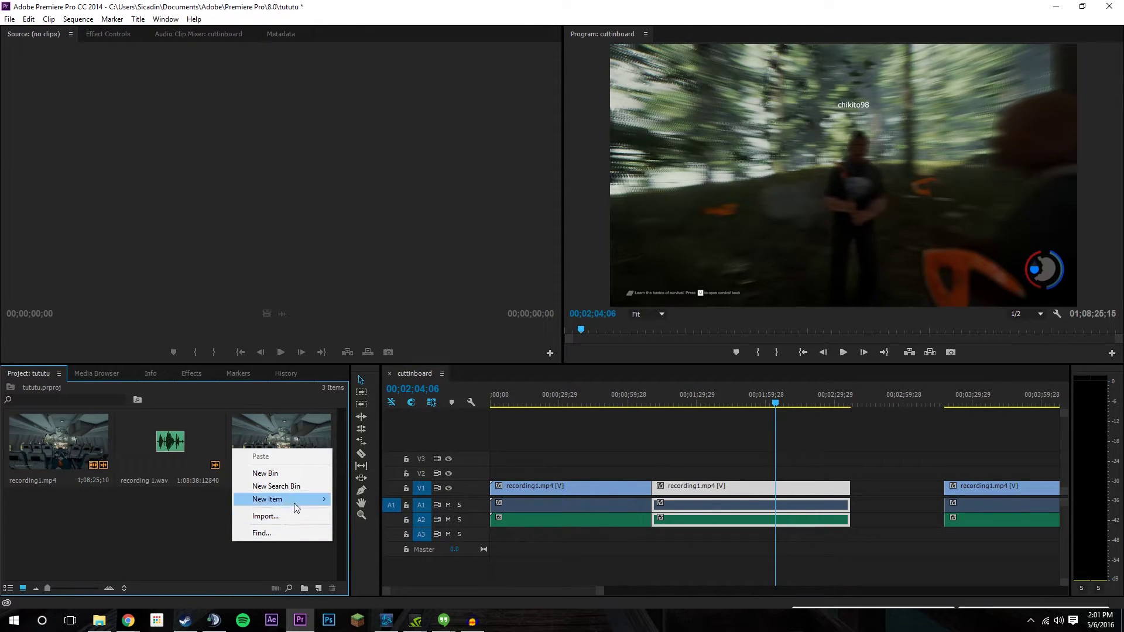
mouse_move(296, 508)
right_click(195, 516)
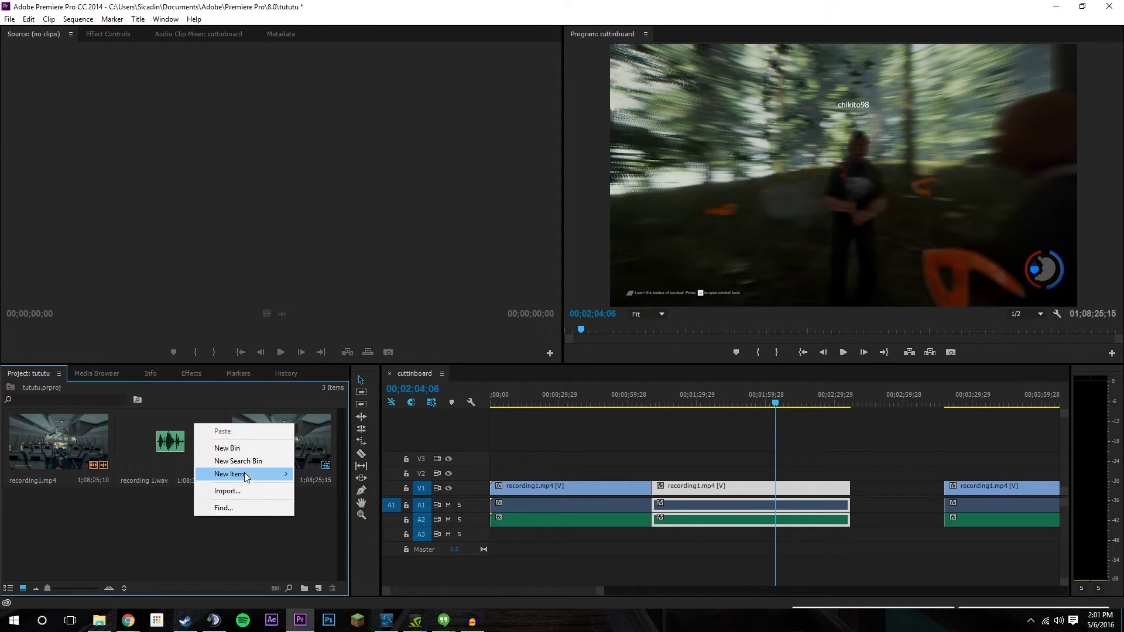
mouse_move(245, 472)
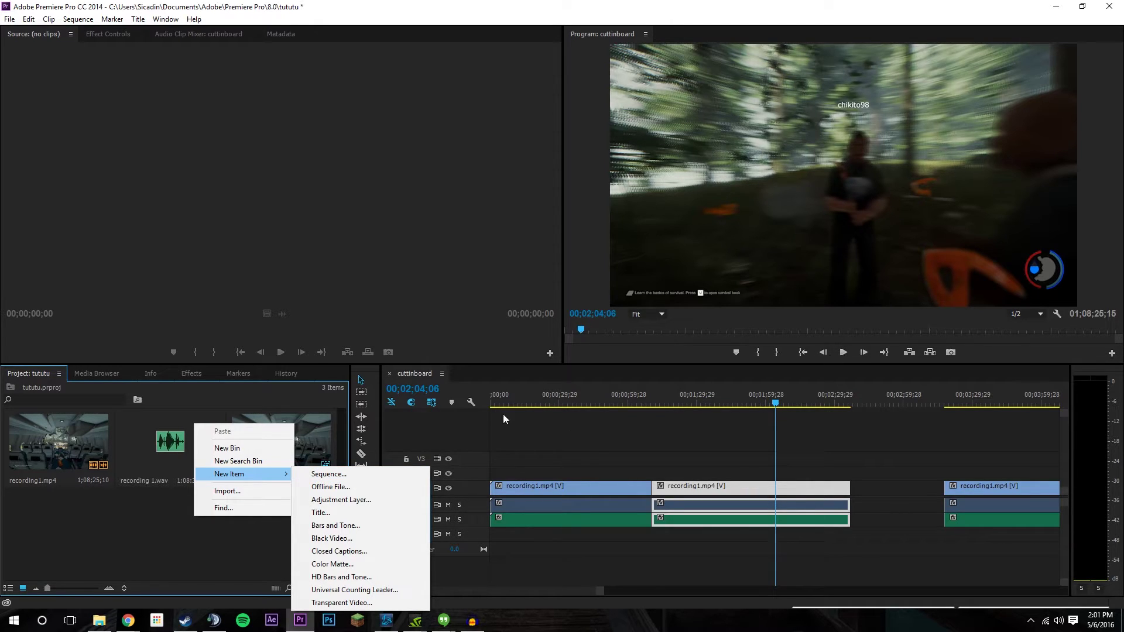
left_click(49, 561)
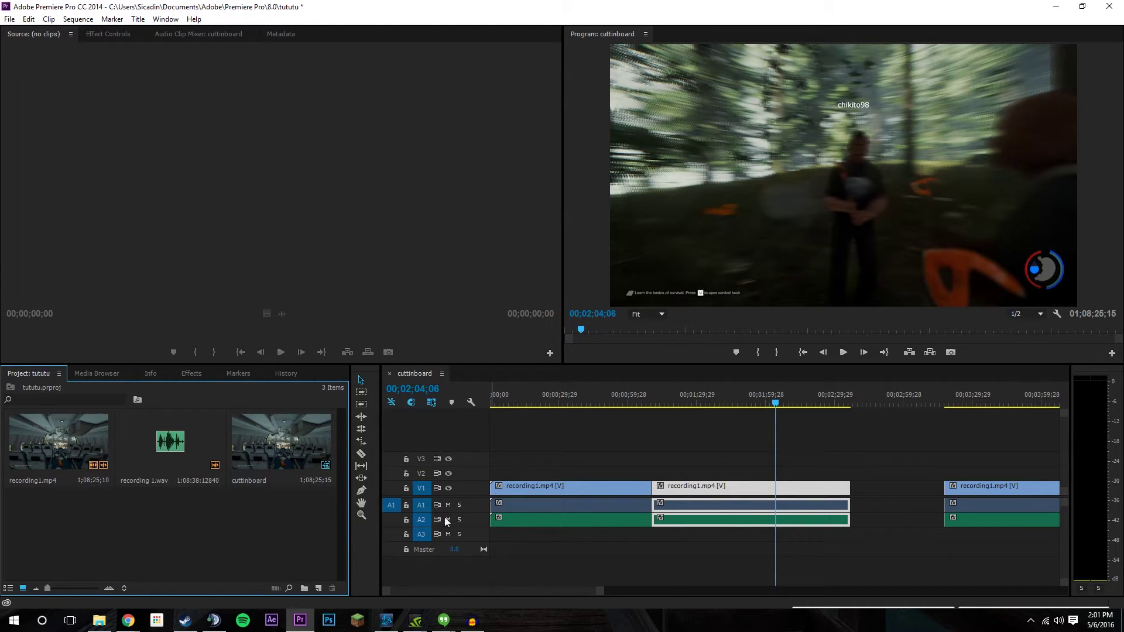
- Create a new sequence in the project with the HDV 1080p30 preset, keeping the suggested name
right_click(149, 521)
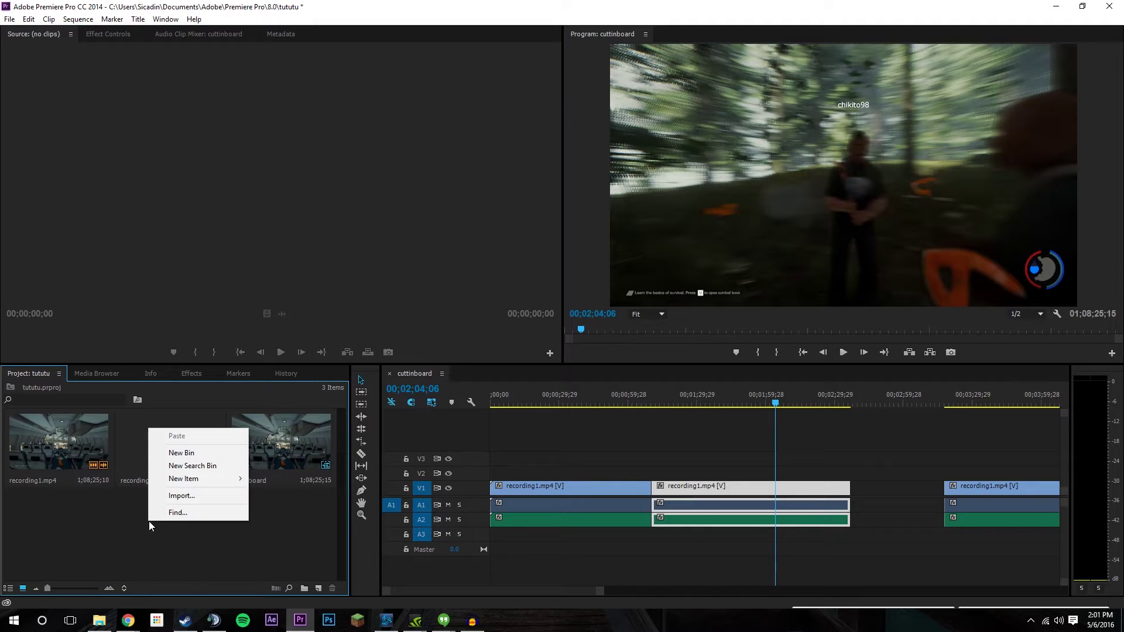
mouse_move(226, 479)
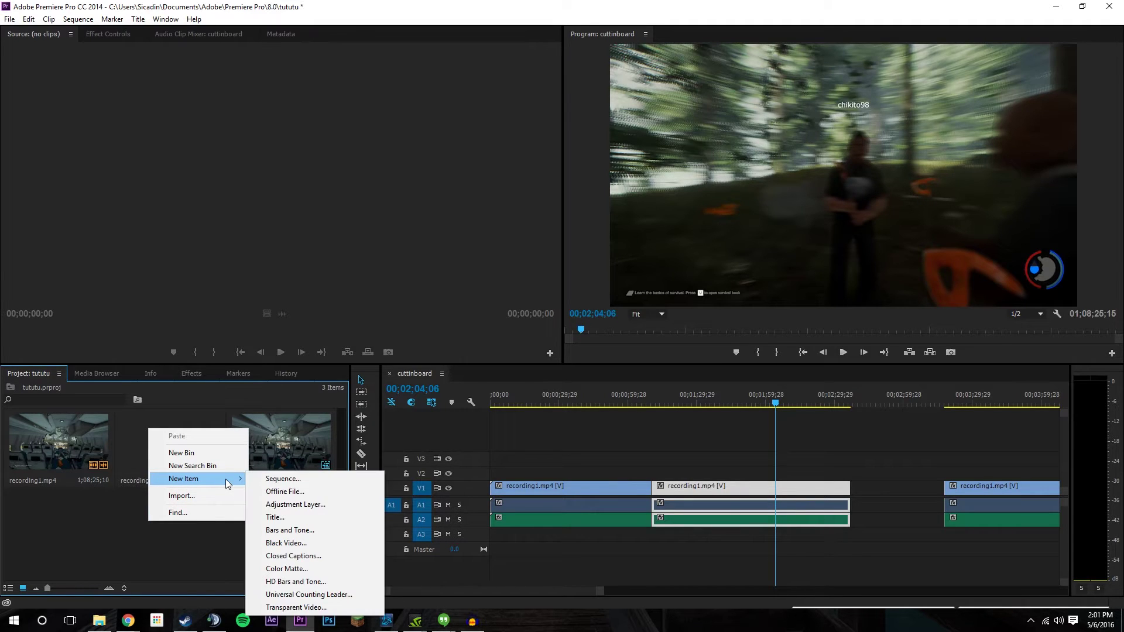
left_click(281, 479)
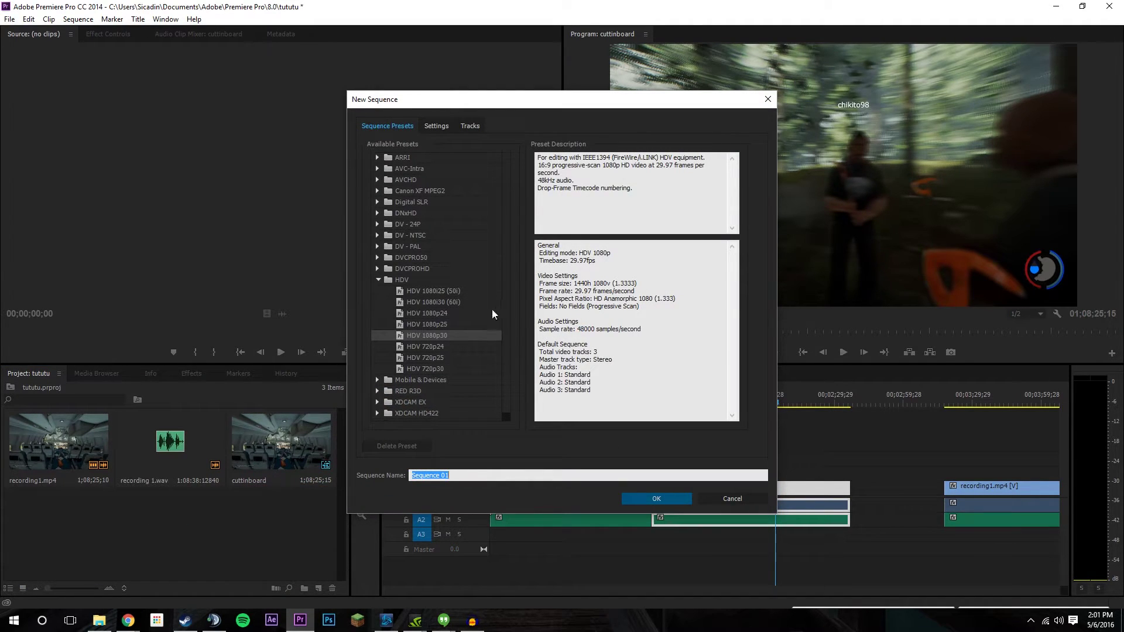
left_click(634, 495)
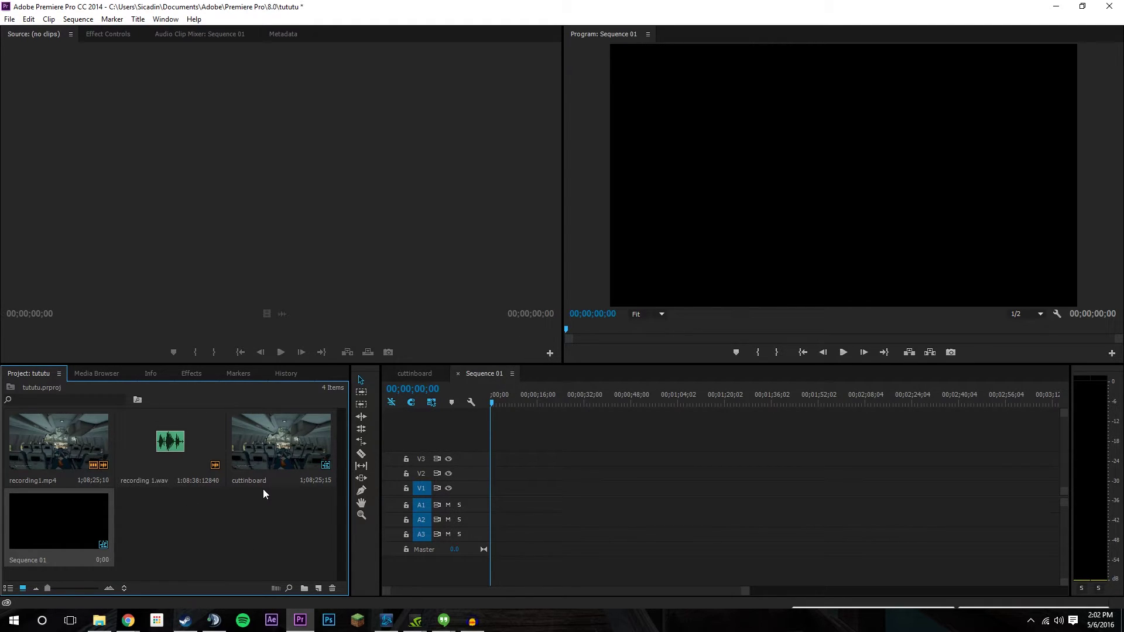
- Return to the cuttinboard sequence and undo the creation of the new sequence and the move of the second segment
left_click(424, 374)
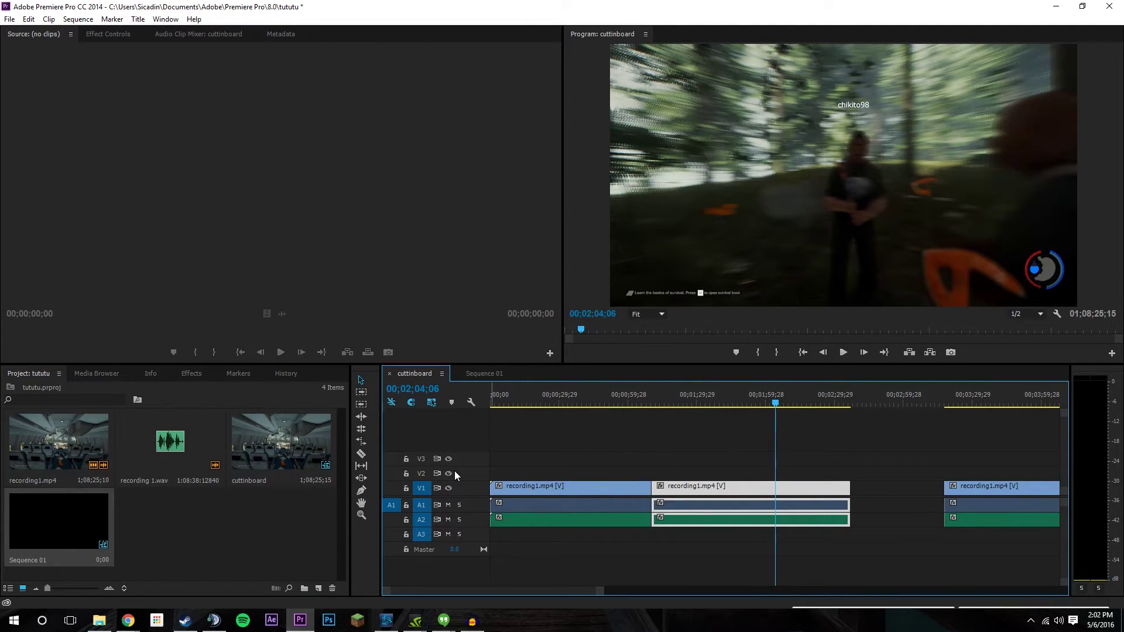
left_click_drag(623, 437, 727, 511)
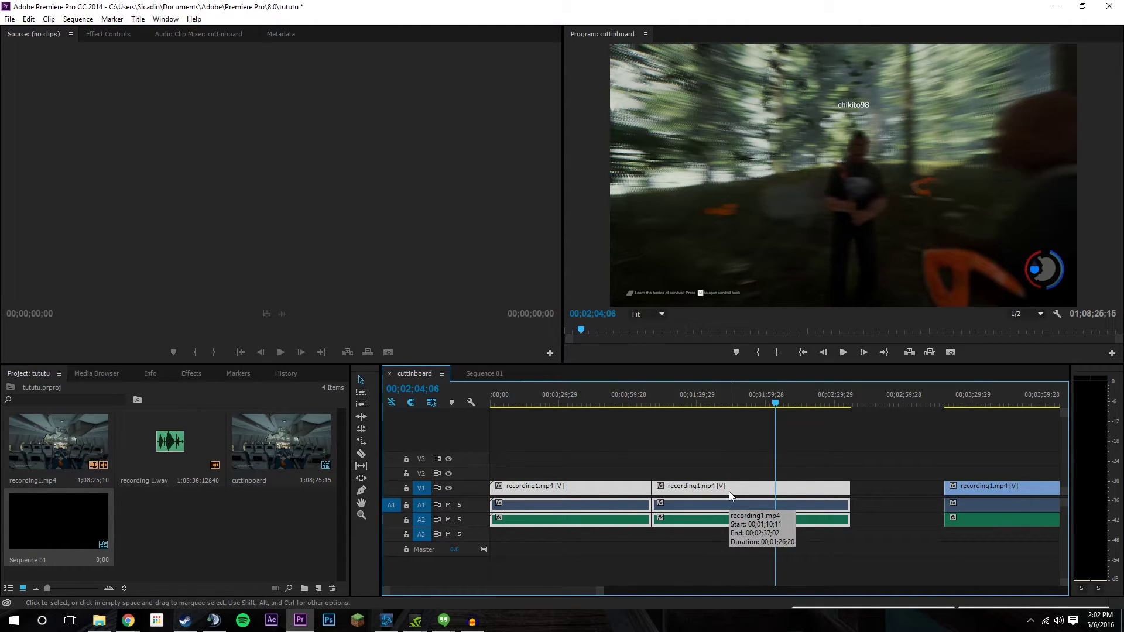
key("ctrl+z")
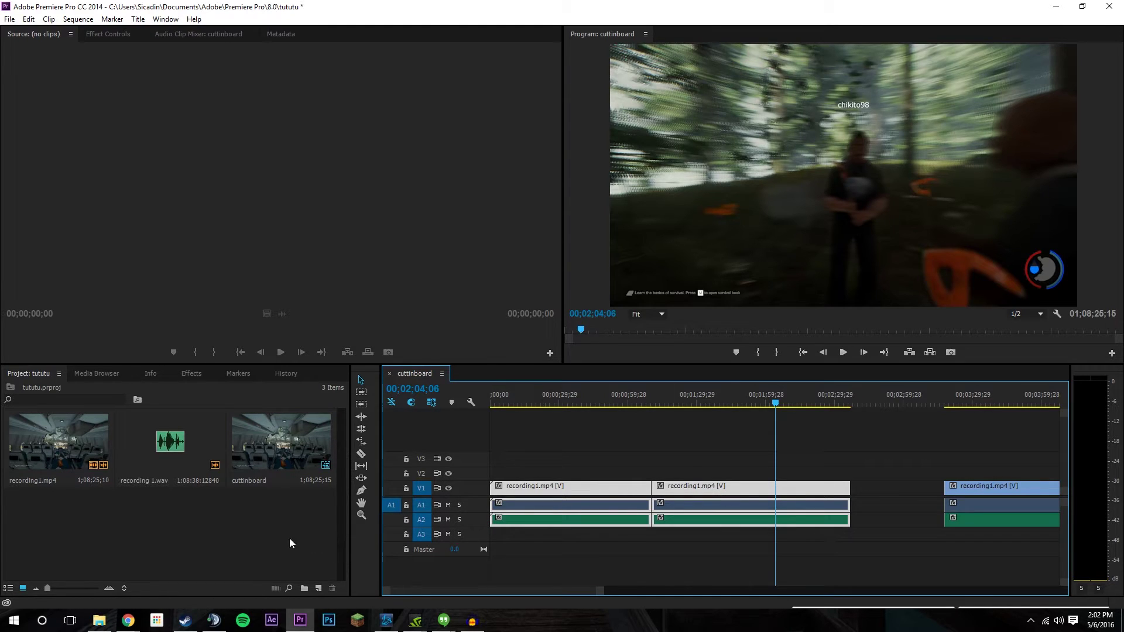
left_click(28, 18)
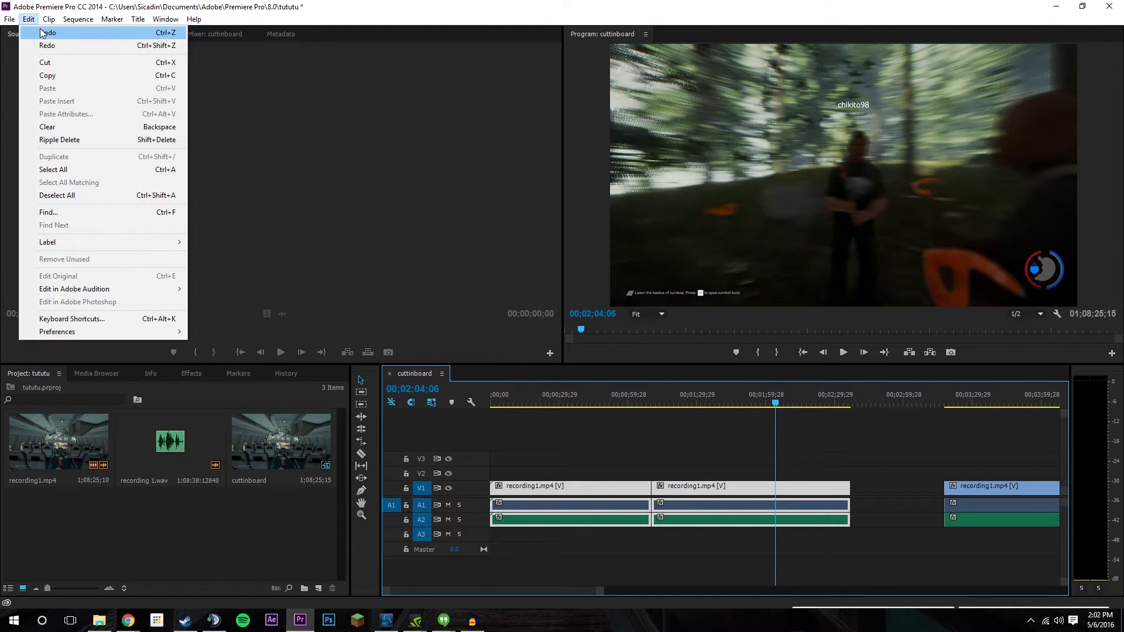
left_click(41, 33)
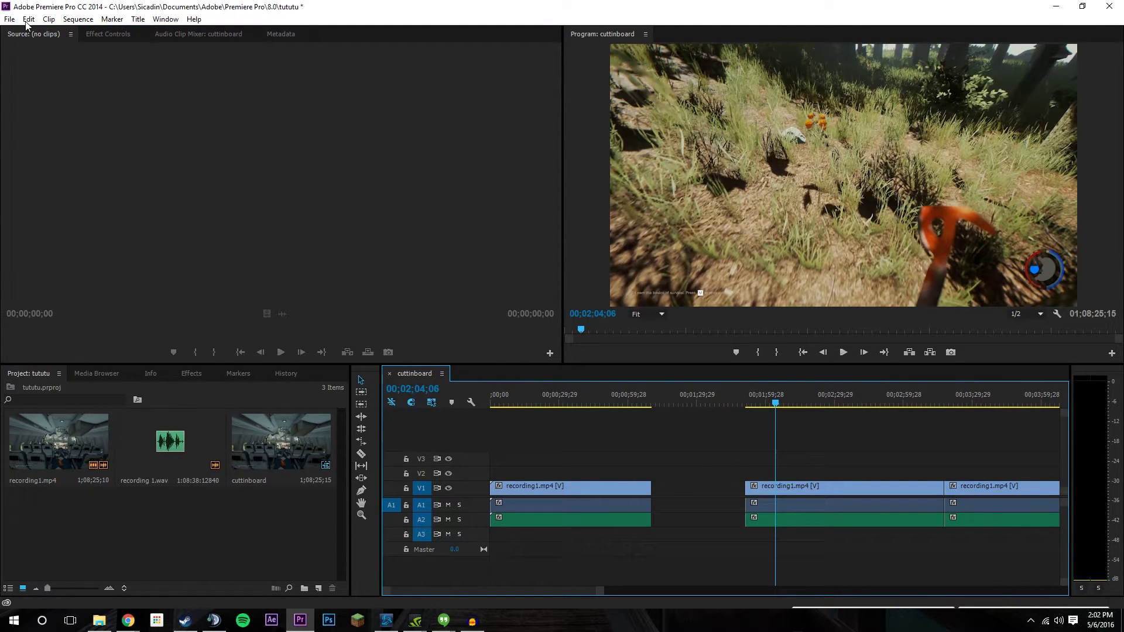
- Create a new sequence in the project with the HDV 1080p30 preset and the suggested name
left_click(115, 520)
right_click(114, 517)
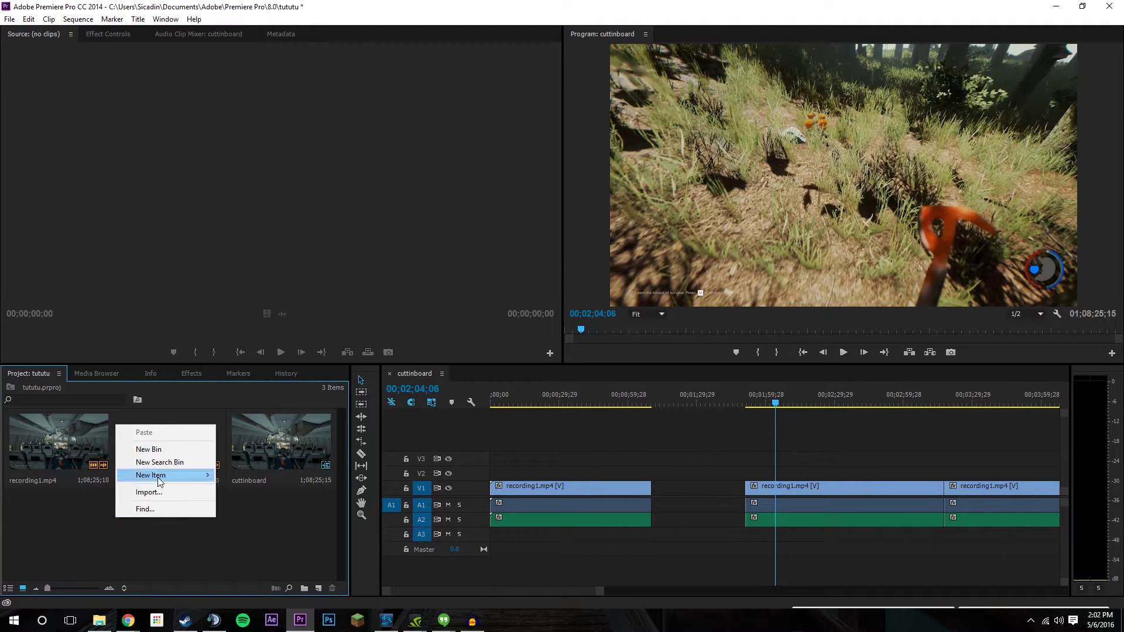
mouse_move(159, 479)
left_click(248, 477)
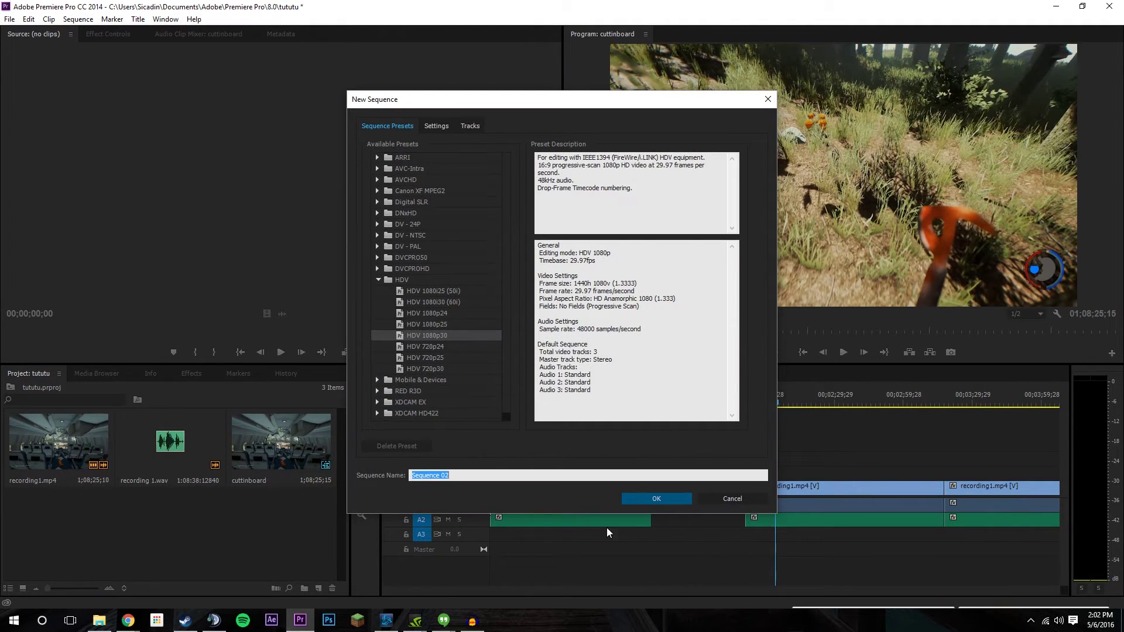
left_click(637, 500)
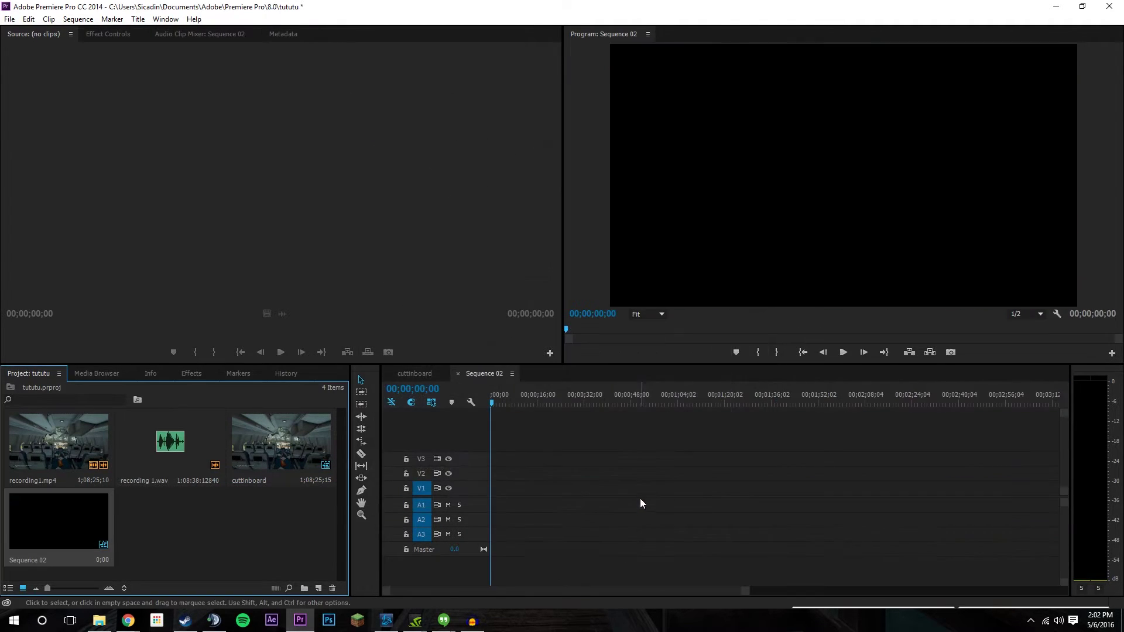
- Cut the first segment on all tracks out of the cuttinboard sequence and paste it at the start of the new empty sequence
left_click(429, 372)
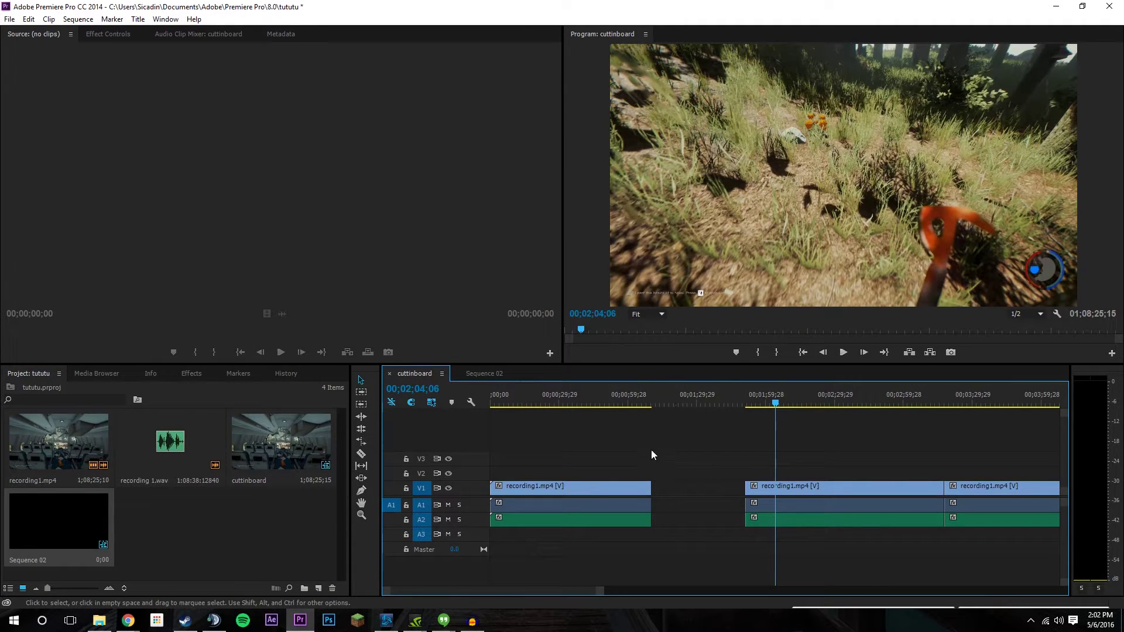
left_click_drag(598, 438, 592, 550)
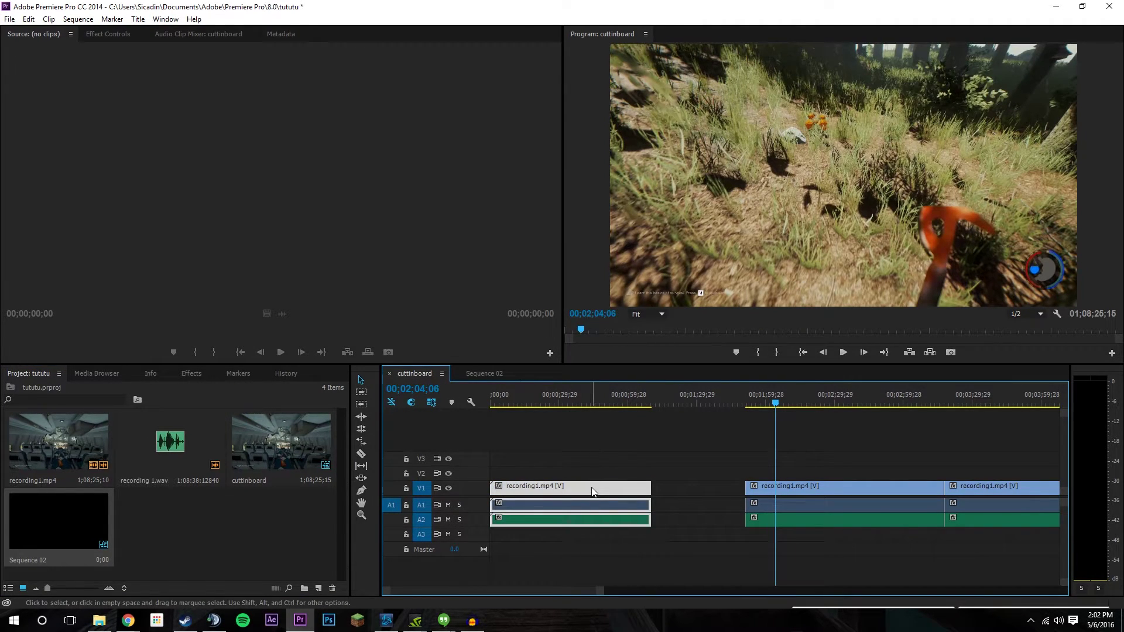
key("Delete")
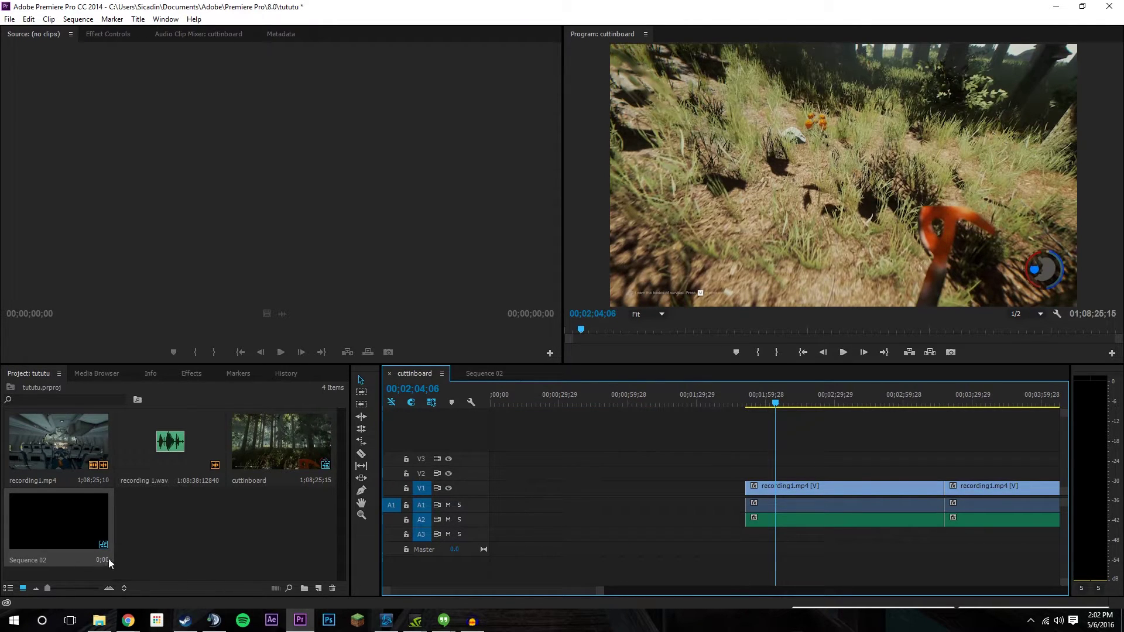
double_click(68, 538)
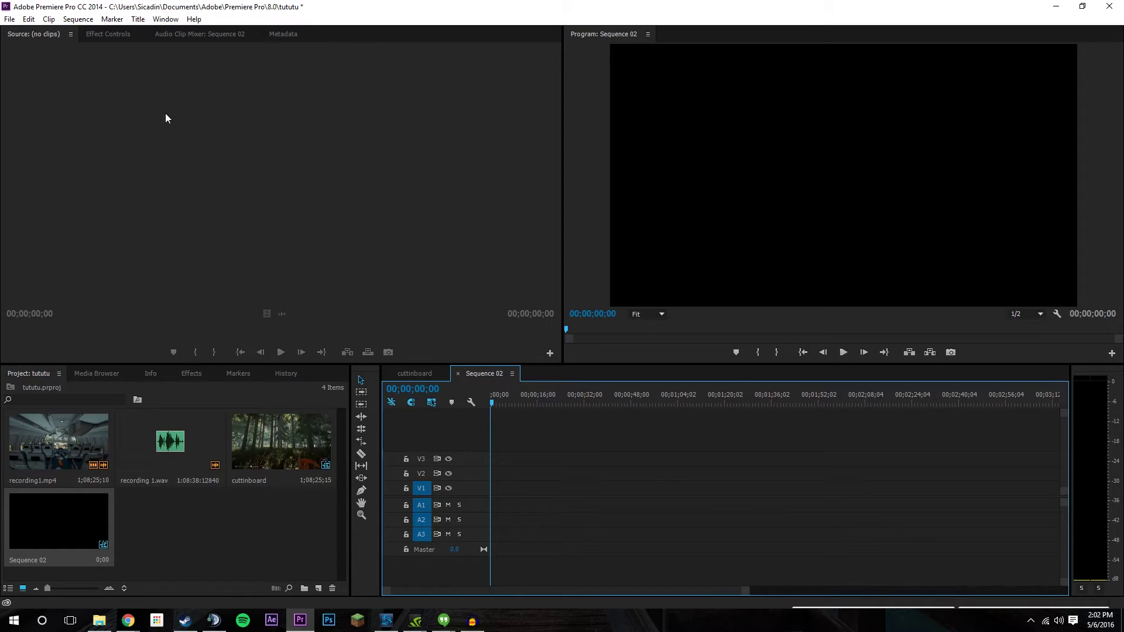
left_click(28, 20)
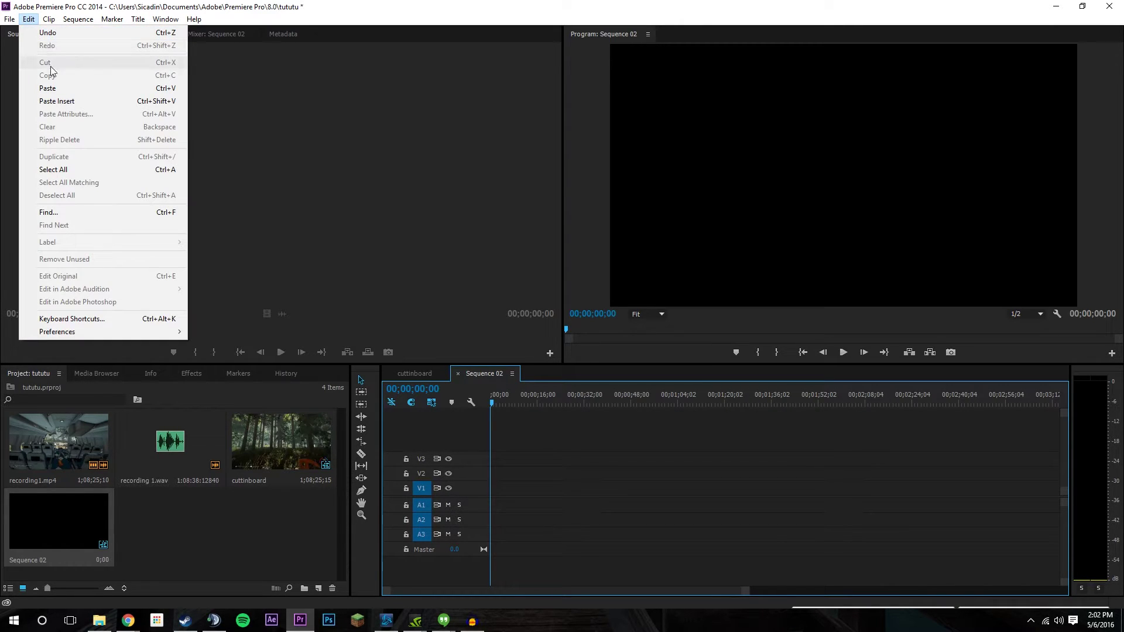
left_click(48, 88)
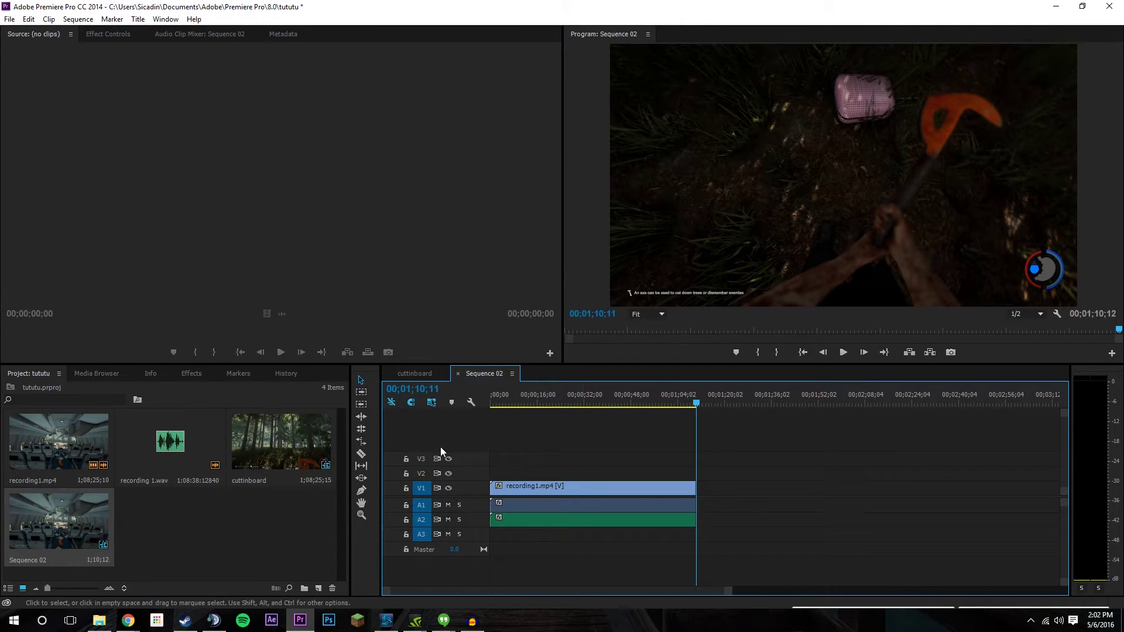
- Rename the new sequence as episode 1 and compare it with the cuttinboard sequence in the timeline
right_click(87, 546)
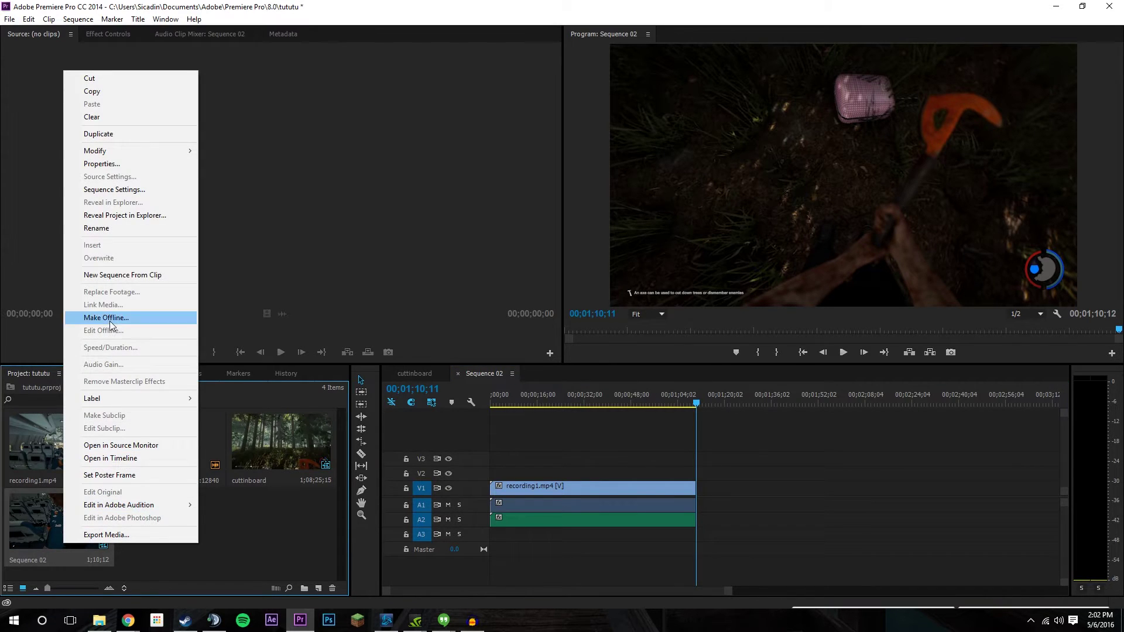
left_click(97, 229)
type("episode 1")
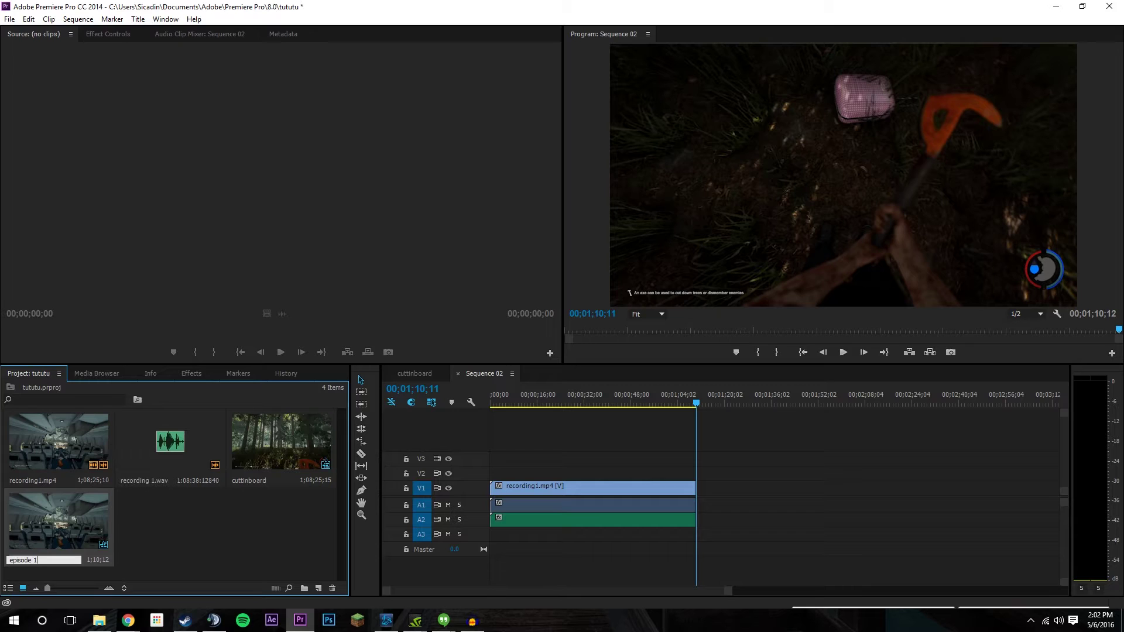
left_click(193, 548)
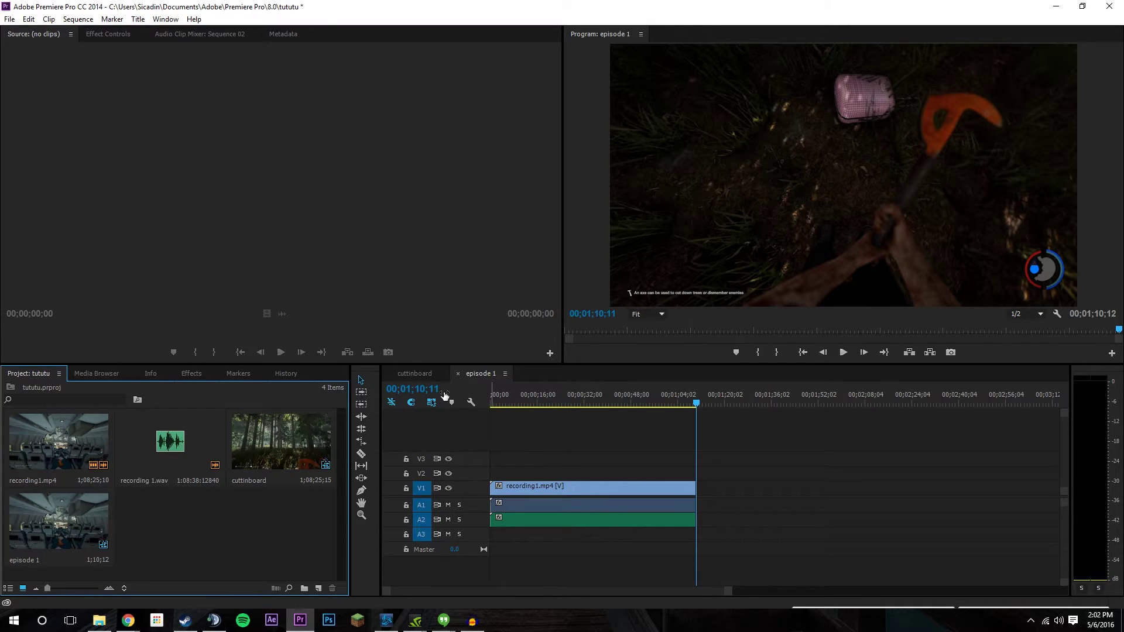
left_click(422, 375)
left_click(484, 377)
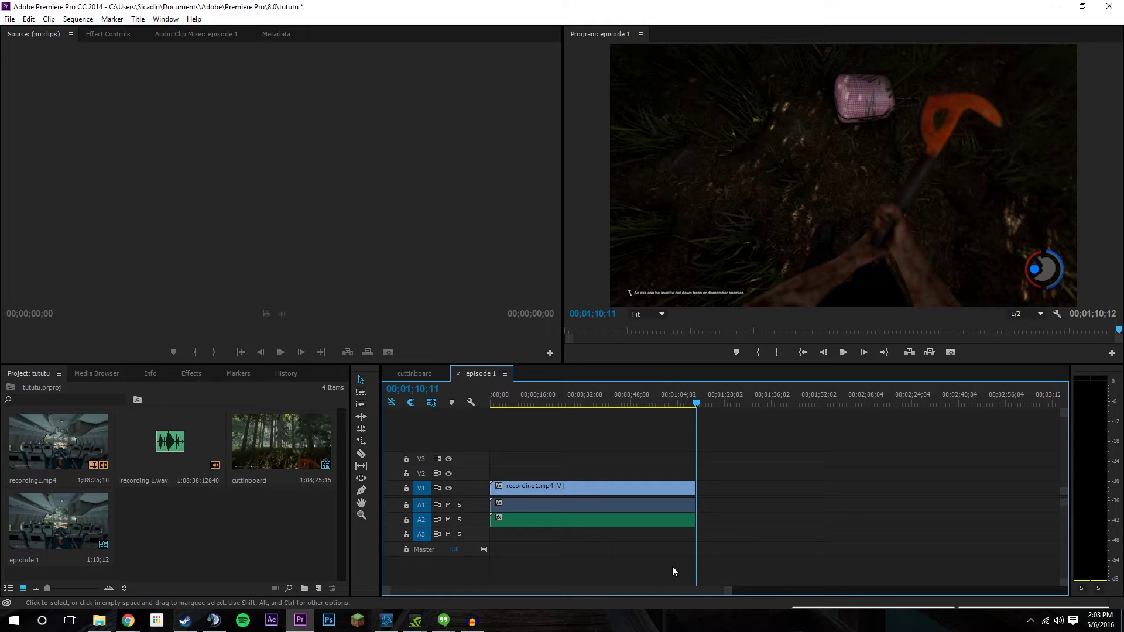
- Import the Sicadin Motion Title 1 video from the root of the Second Drive (D:) into the project using File Explorer
left_click(100, 622)
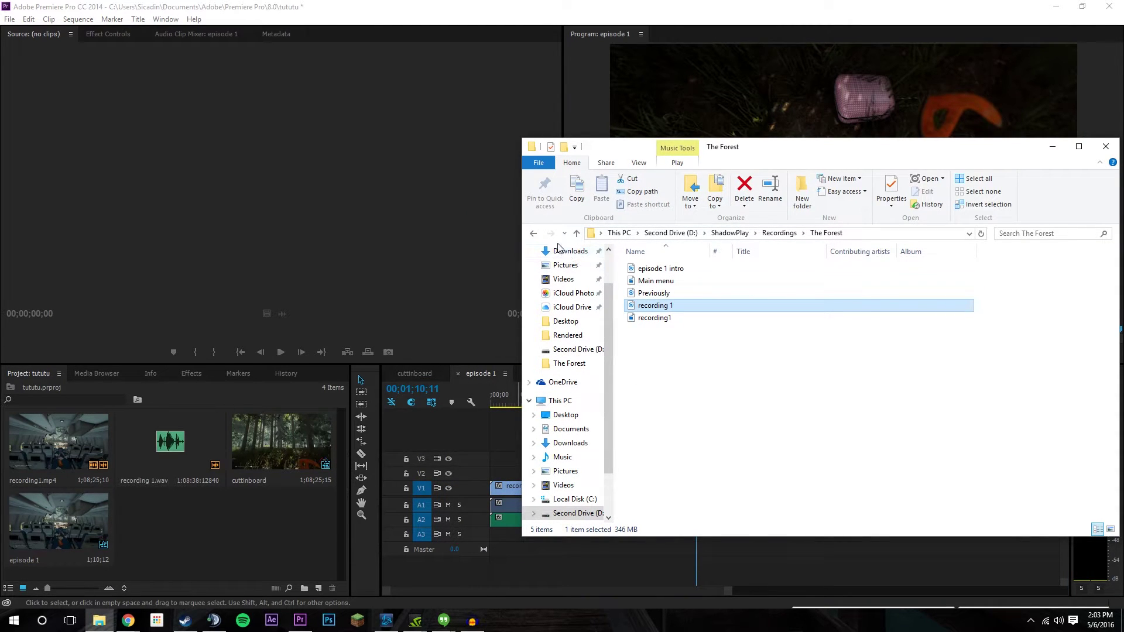
left_click(534, 234)
left_click(535, 233)
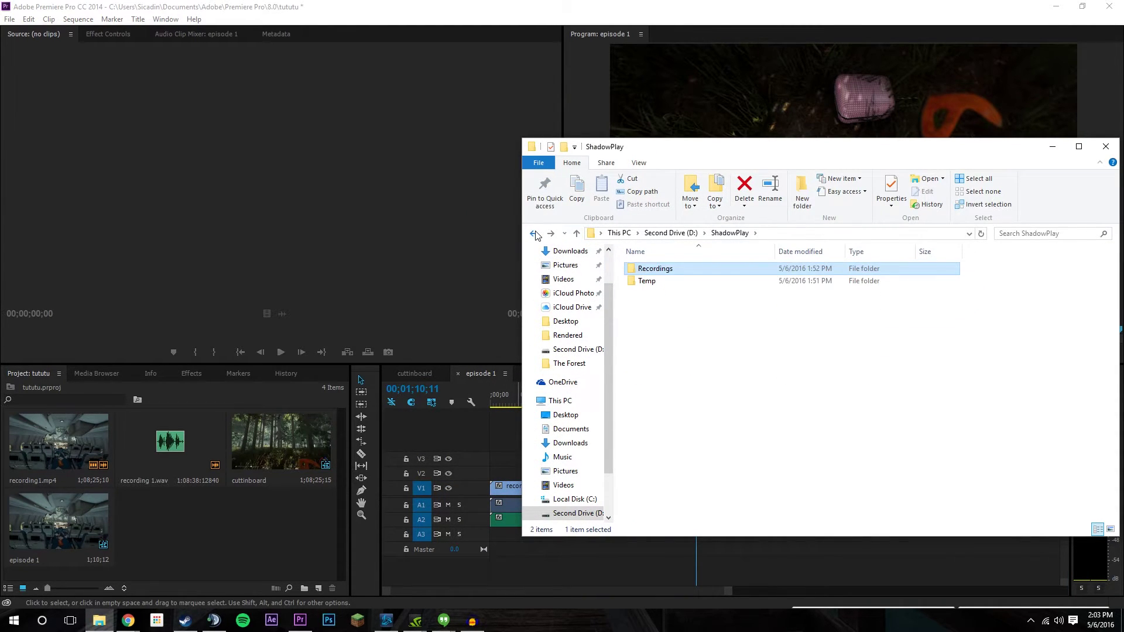
left_click(534, 234)
double_click(632, 428)
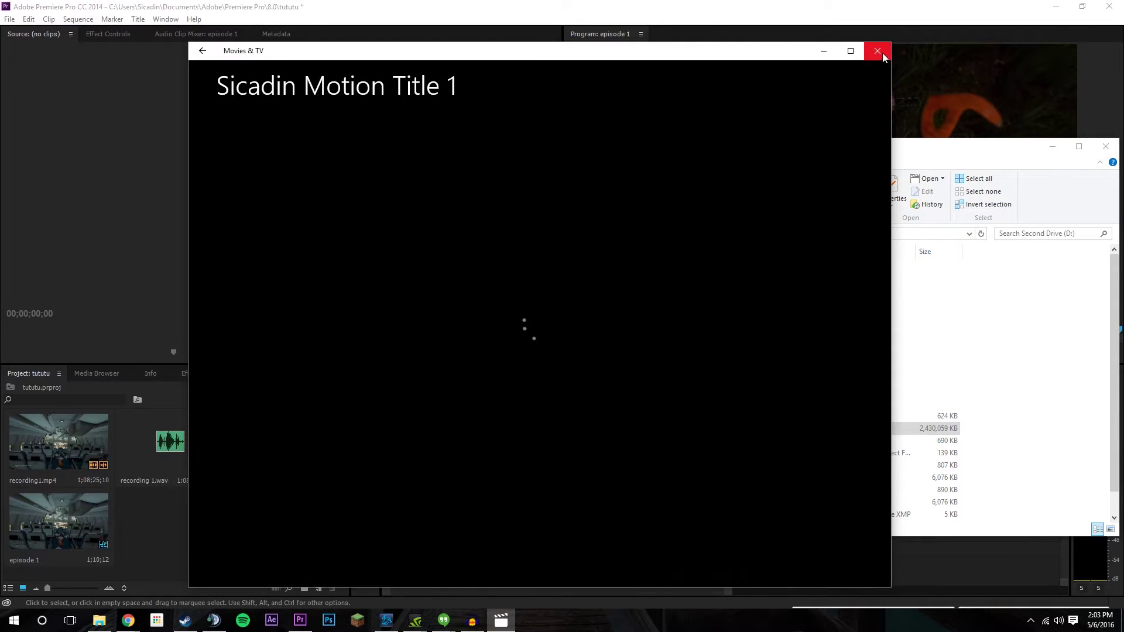
left_click(878, 51)
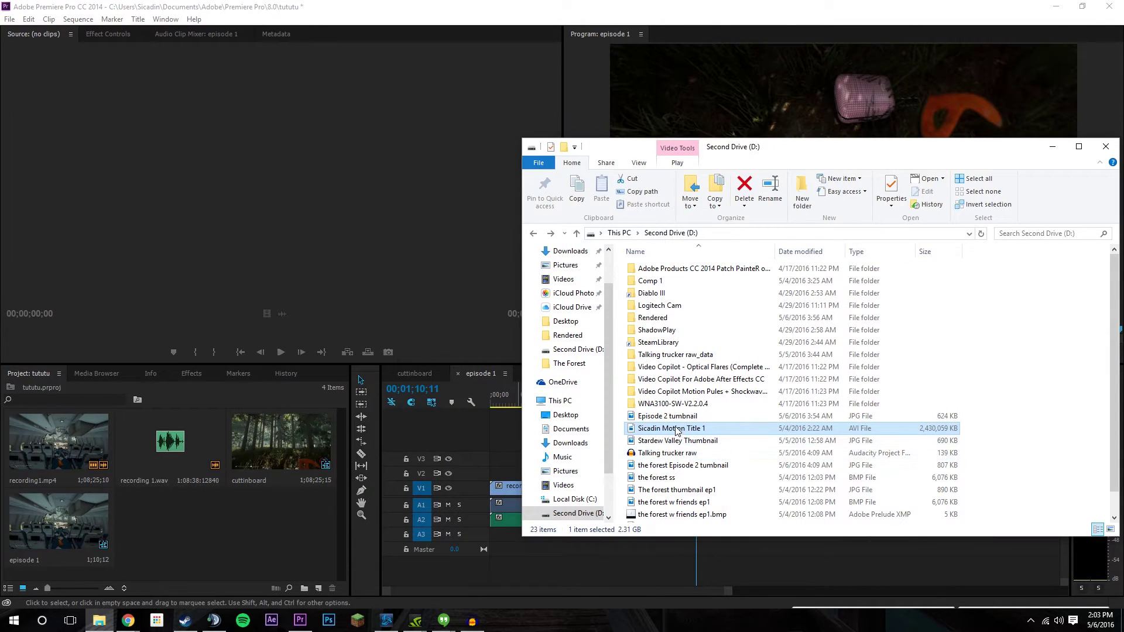
left_click_drag(675, 435, 241, 530)
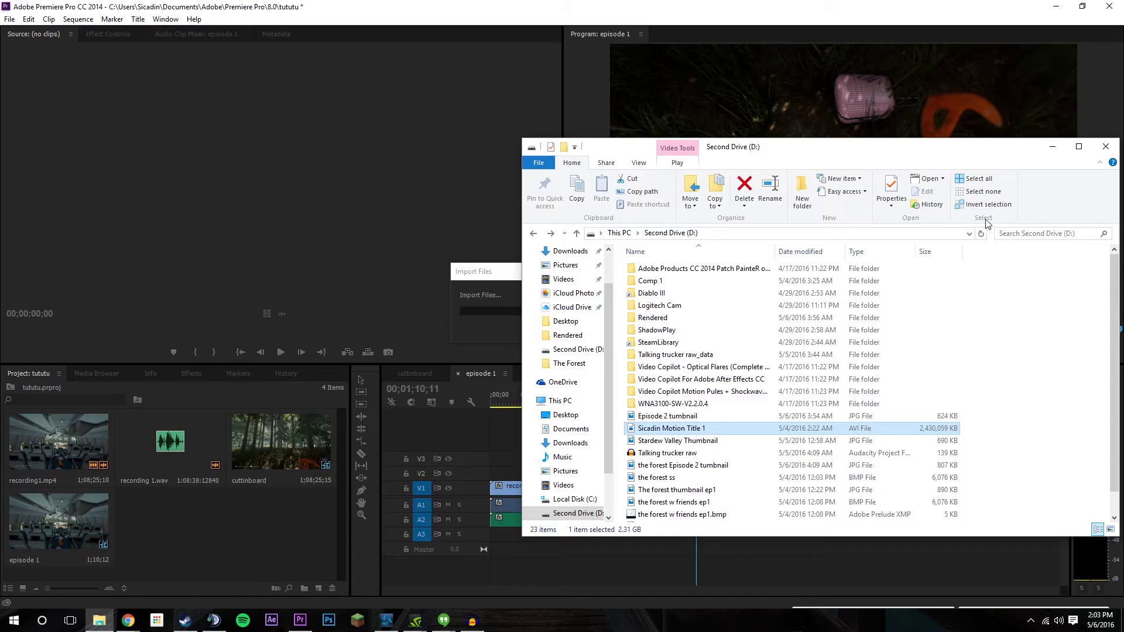
left_click(1053, 147)
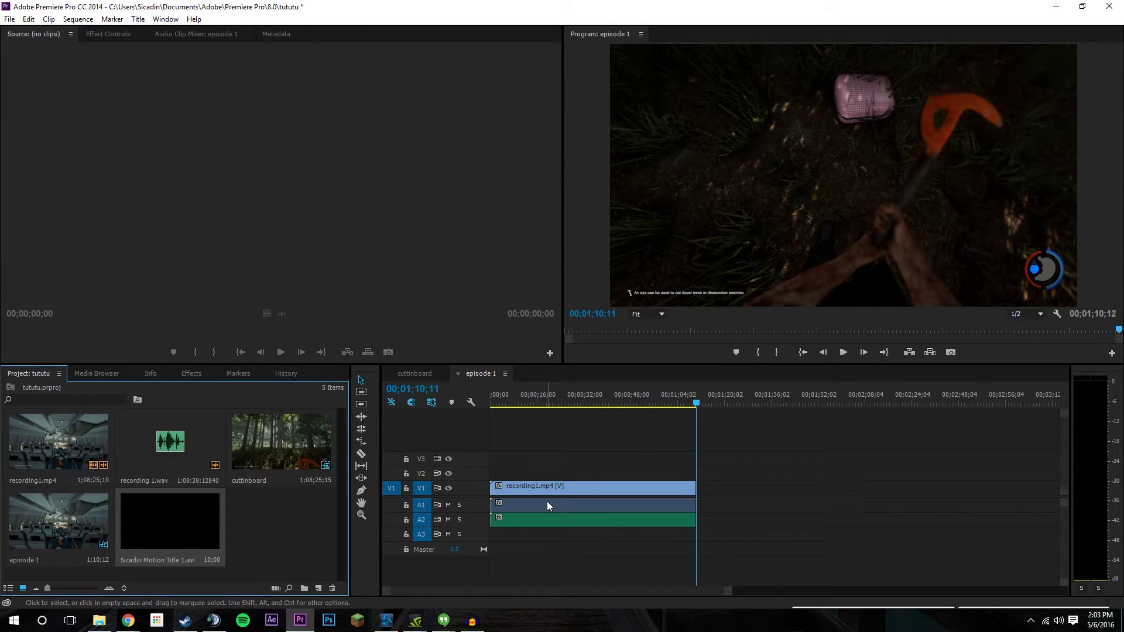
- Load the motion title clip in the source monitor and scrub it to 00;00;02;04
left_click(149, 525)
left_click_drag(148, 525, 184, 177)
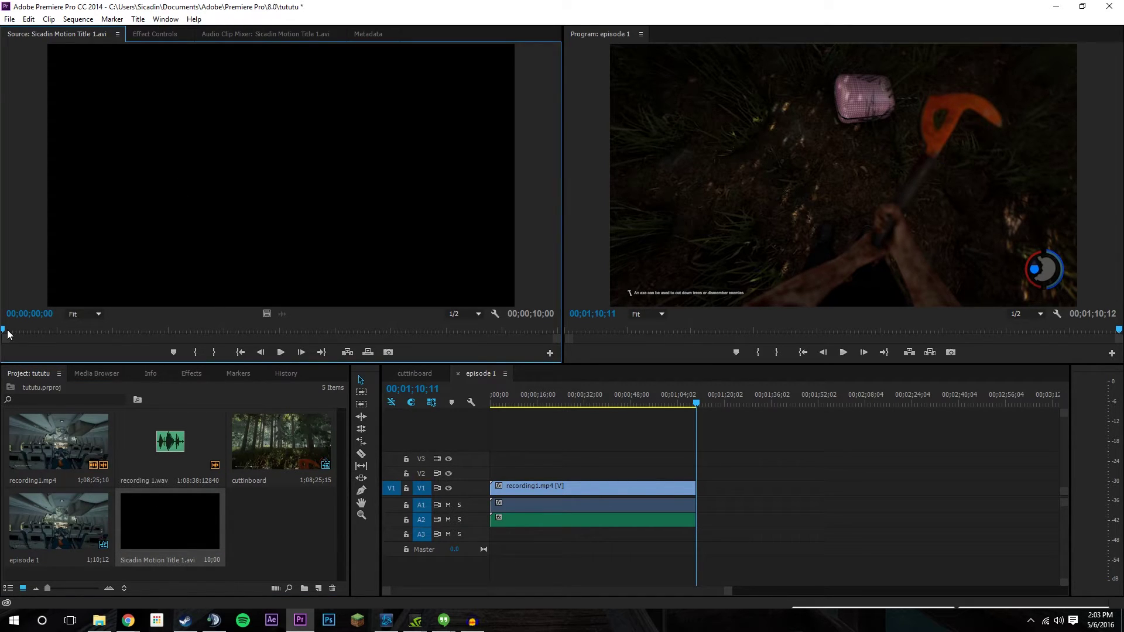
left_click_drag(4, 330, 120, 329)
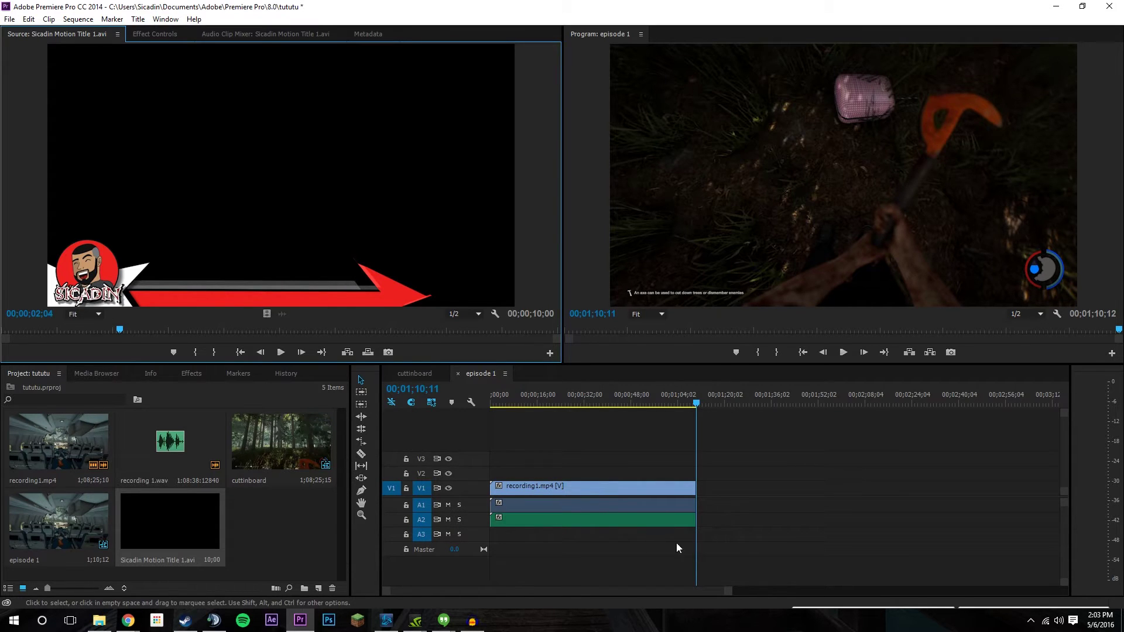
- Create another HDV 1080p30 sequence named episode 1 final
right_click(252, 531)
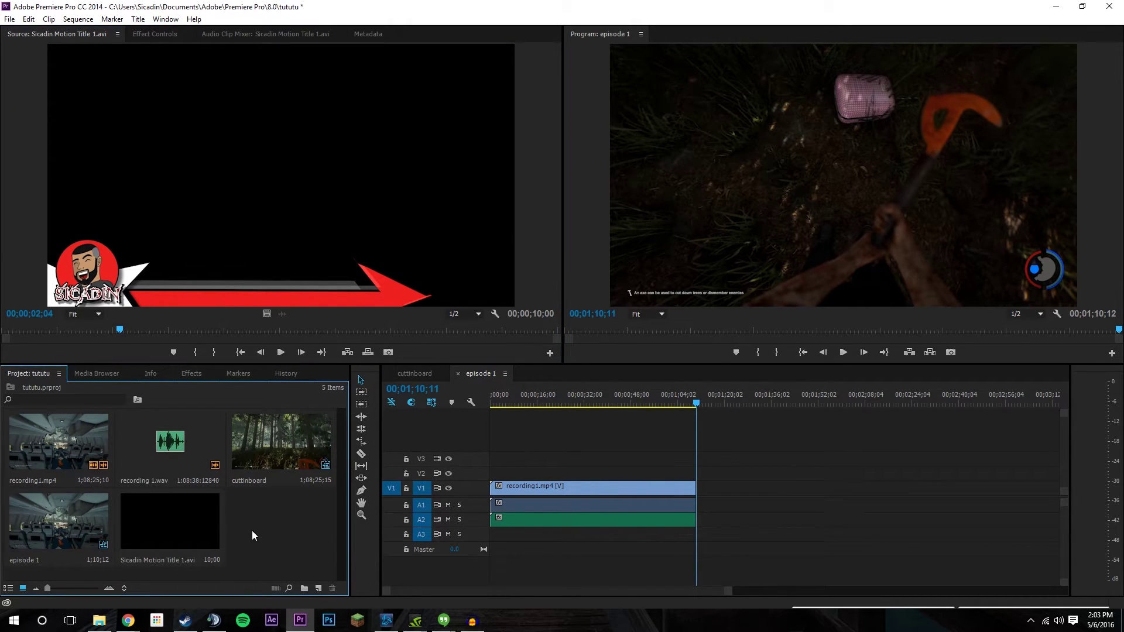
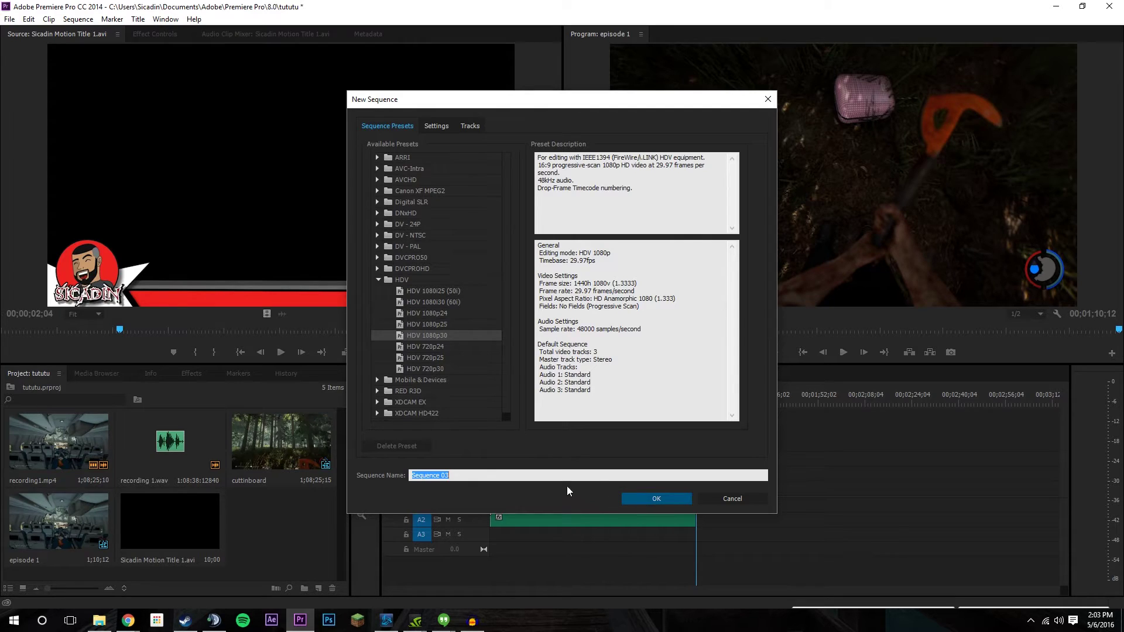
left_click(473, 476)
key("BackSpace")
key("BackSpace")
key("BackSpace")
key("BackSpace")
key("BackSpace")
key("BackSpace")
key("BackSpace")
key("BackSpace")
key("BackSpace")
type("episode 1 final")
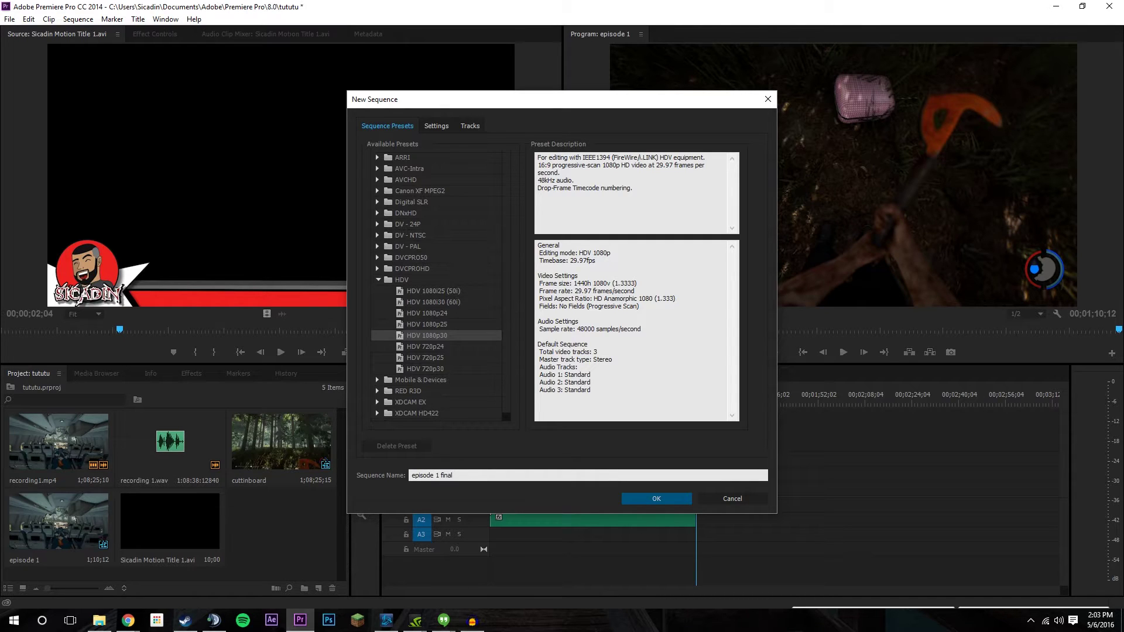
left_click(660, 498)
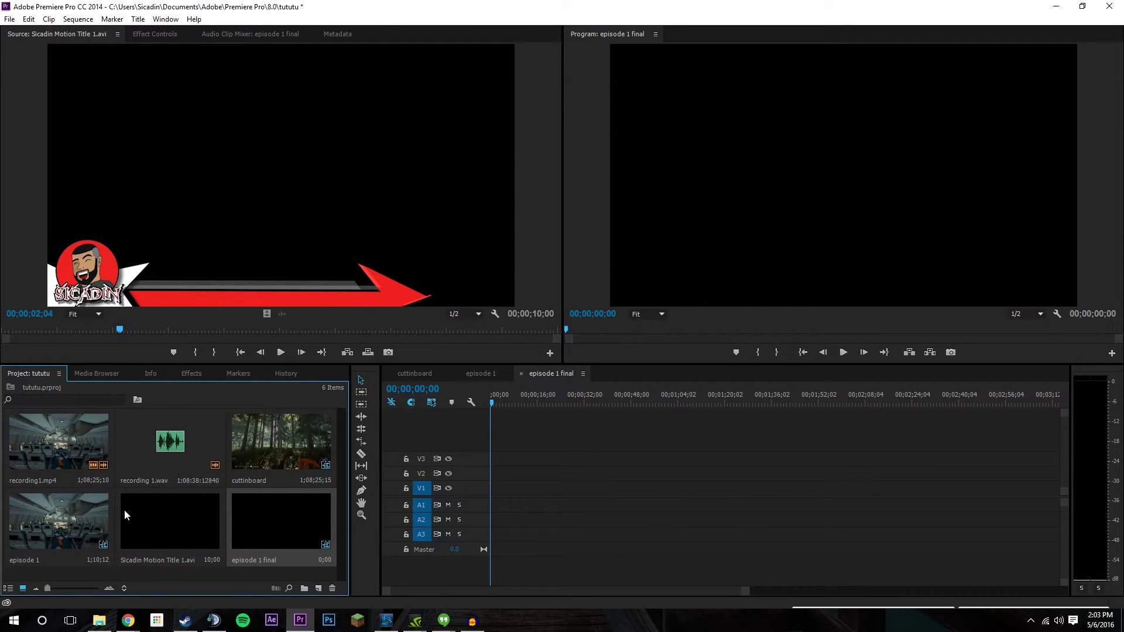
- Nest the episode 1 sequence on V1 and A1 of episode 1 final and align it with the start of the timeline
left_click_drag(52, 529, 632, 493)
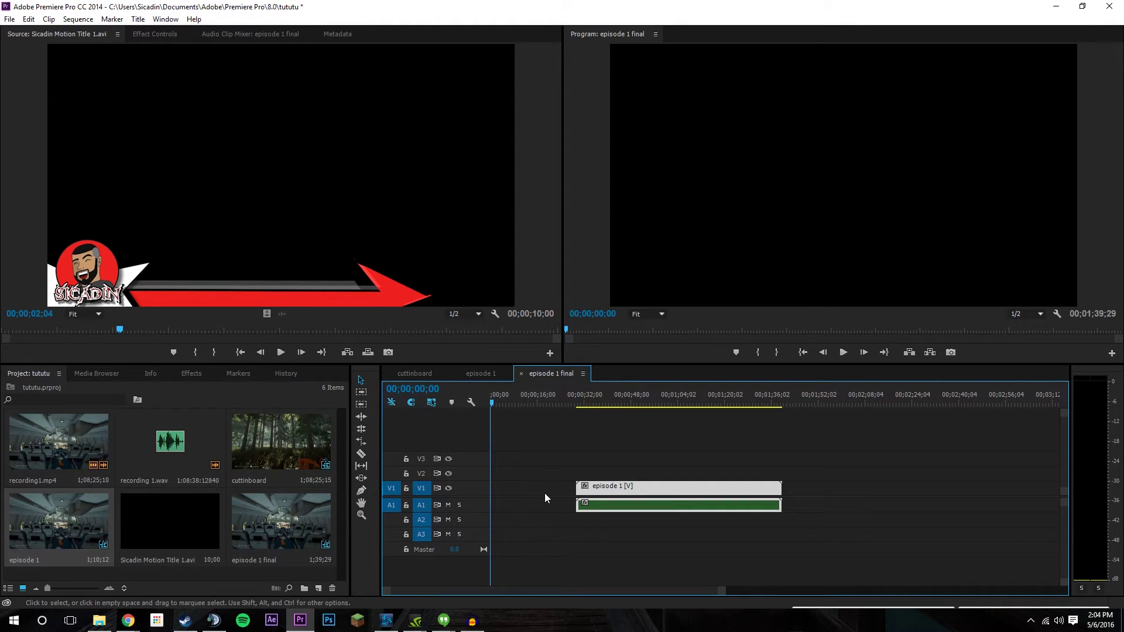
left_click_drag(663, 489, 734, 501)
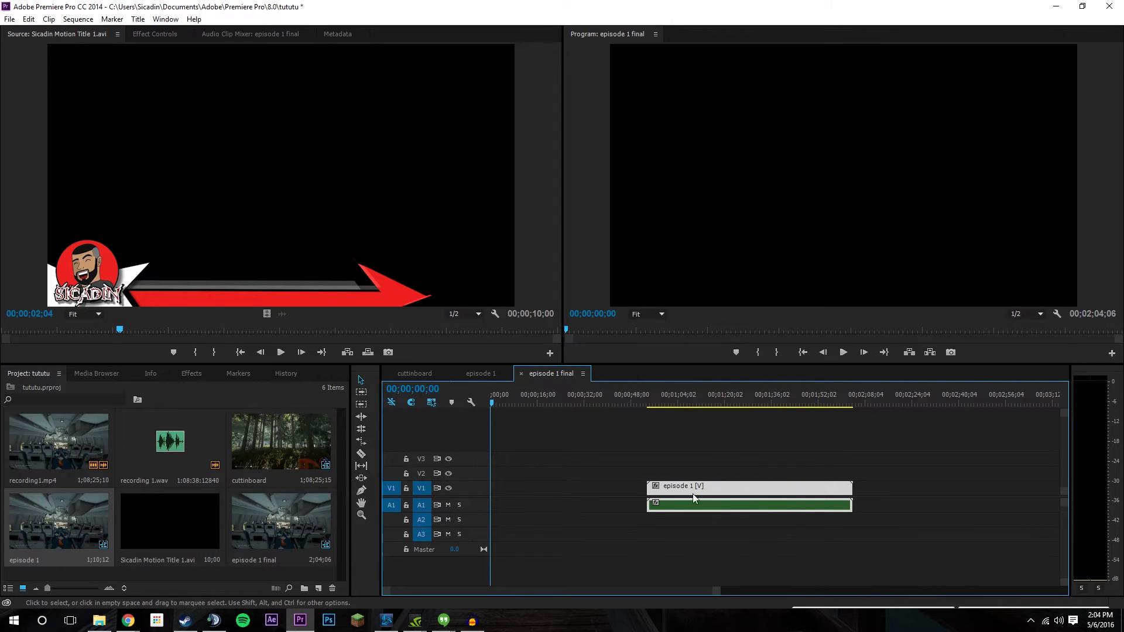
left_click(479, 373)
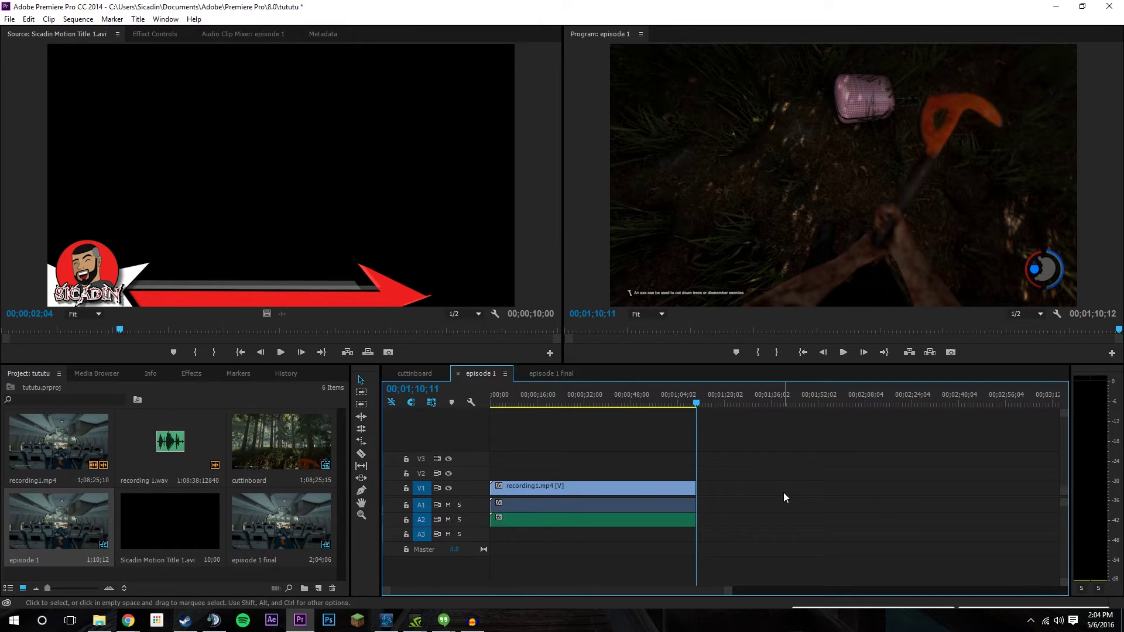
left_click(556, 373)
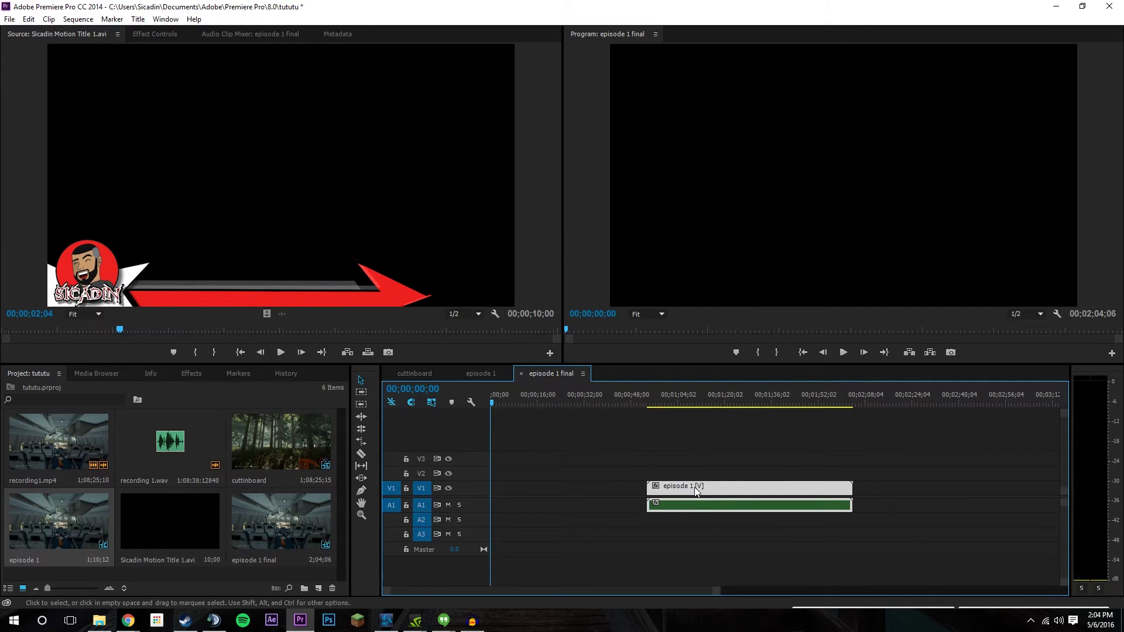
left_click_drag(721, 489, 555, 503)
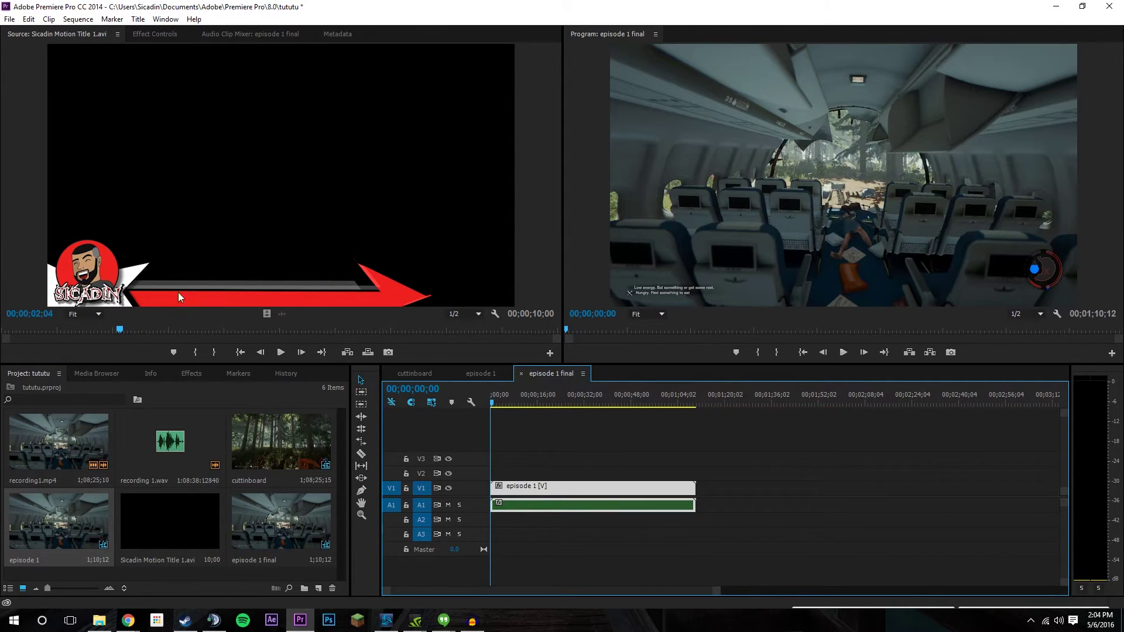
- Place the motion title clip on V2 over the start of the nested episode 1 clip and preview the overlay
left_click(145, 523)
left_click_drag(145, 523, 497, 485)
left_click(842, 353)
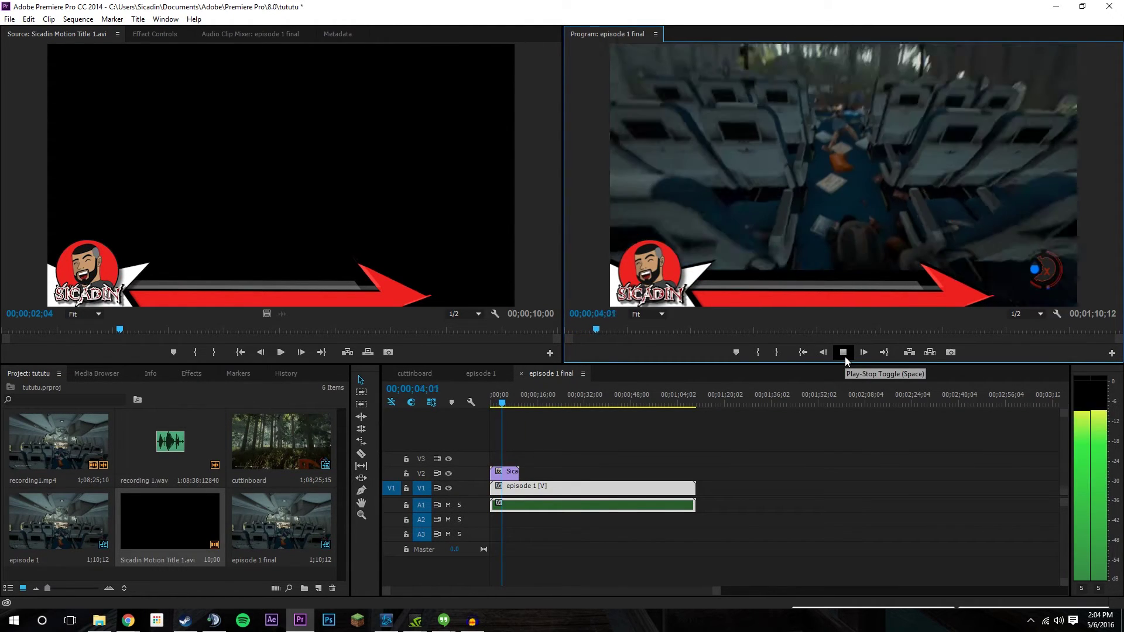
left_click(845, 357)
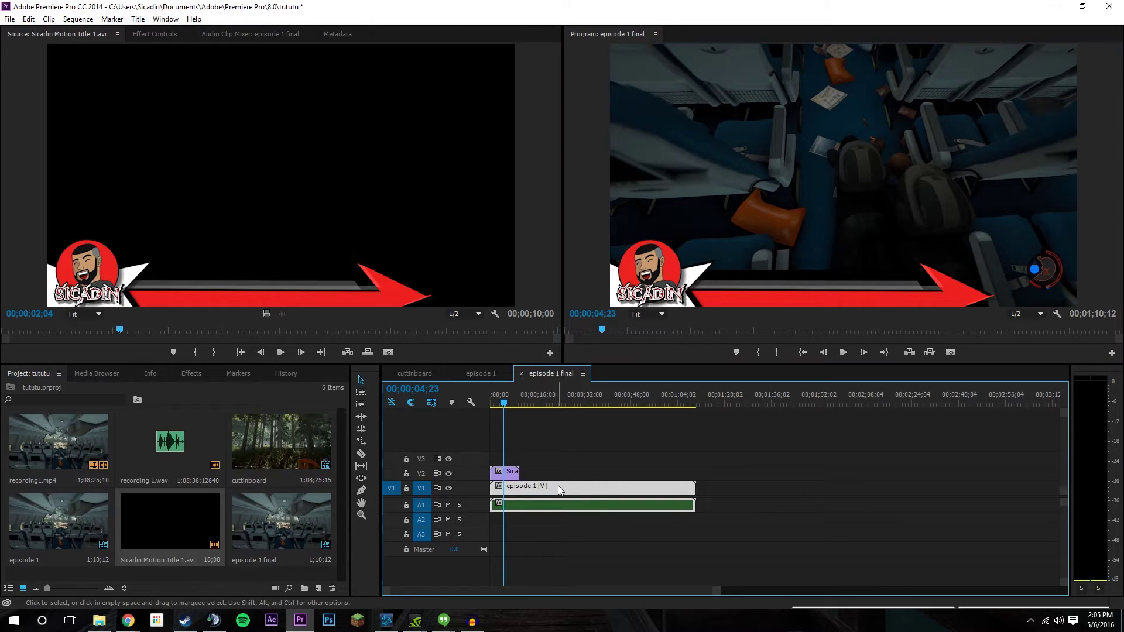
- Move the nested episode 1 clip about 26 seconds later, shift the V2 title over its start, and return to the episode 1 sequence
left_click_drag(558, 485, 633, 487)
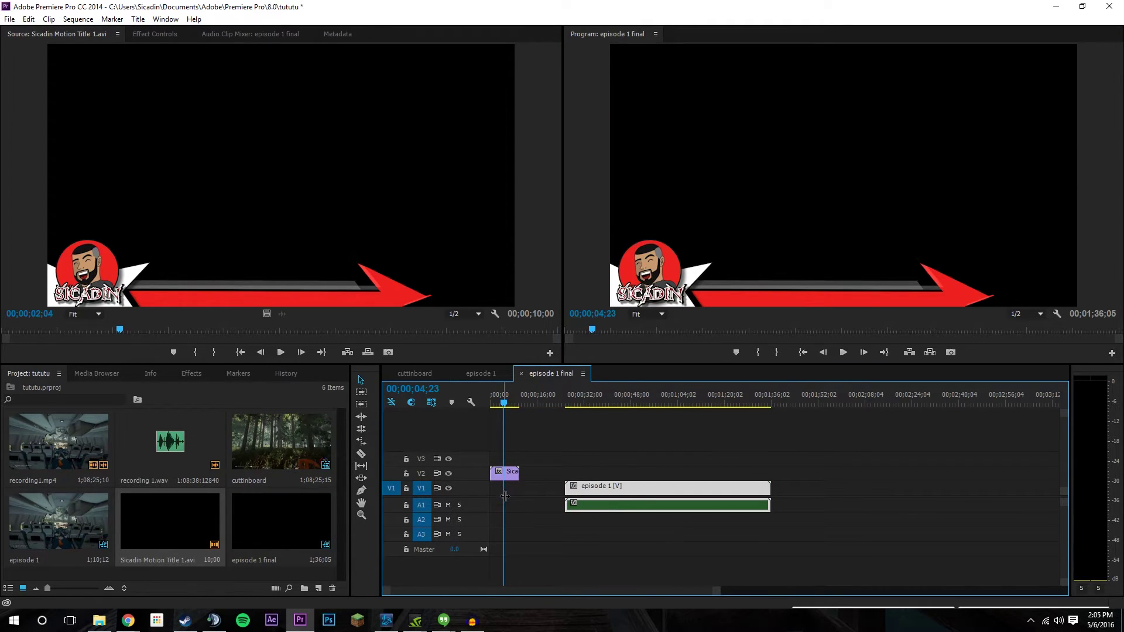
left_click_drag(513, 472, 579, 471)
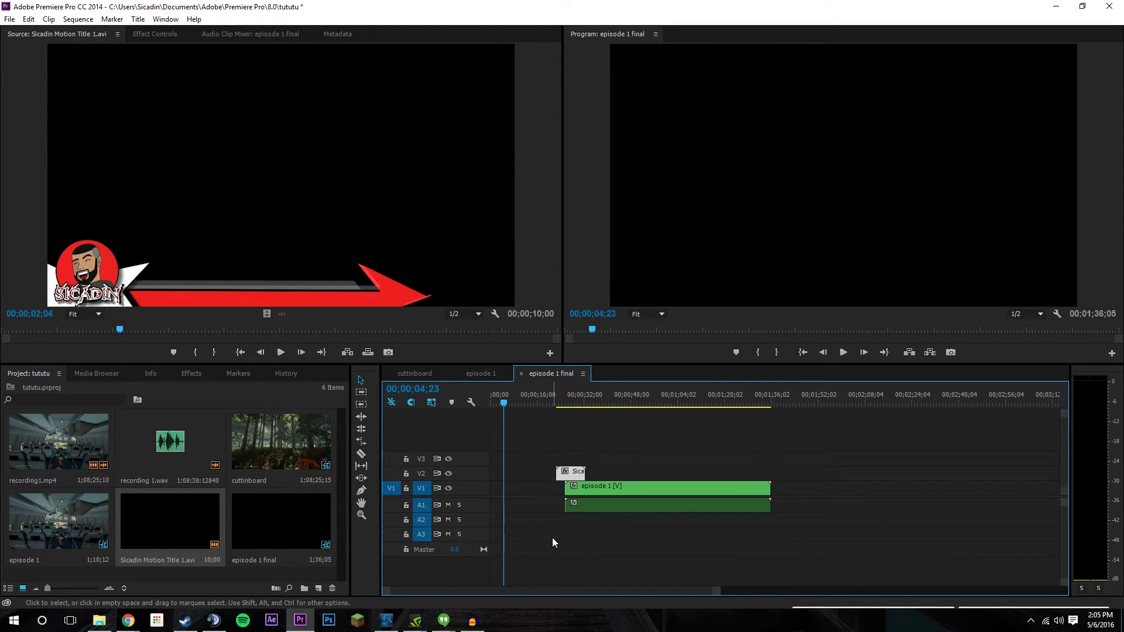
left_click(482, 377)
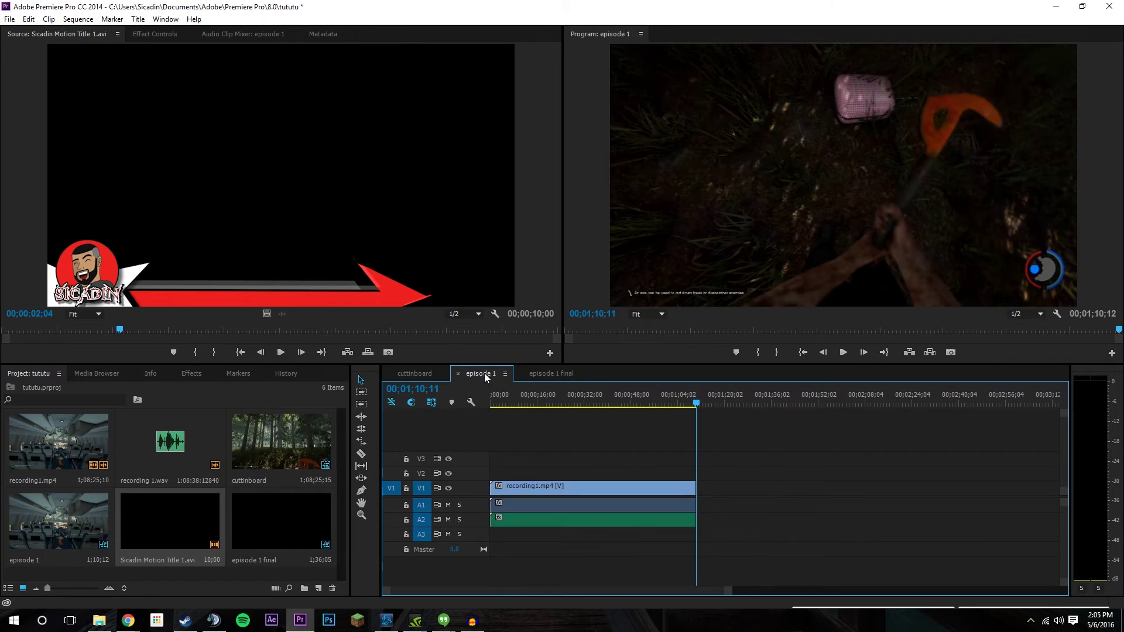
- Create a bin named episode 1 in the project and move the episode 1 and episode 1 final sequences into it
left_click(537, 374)
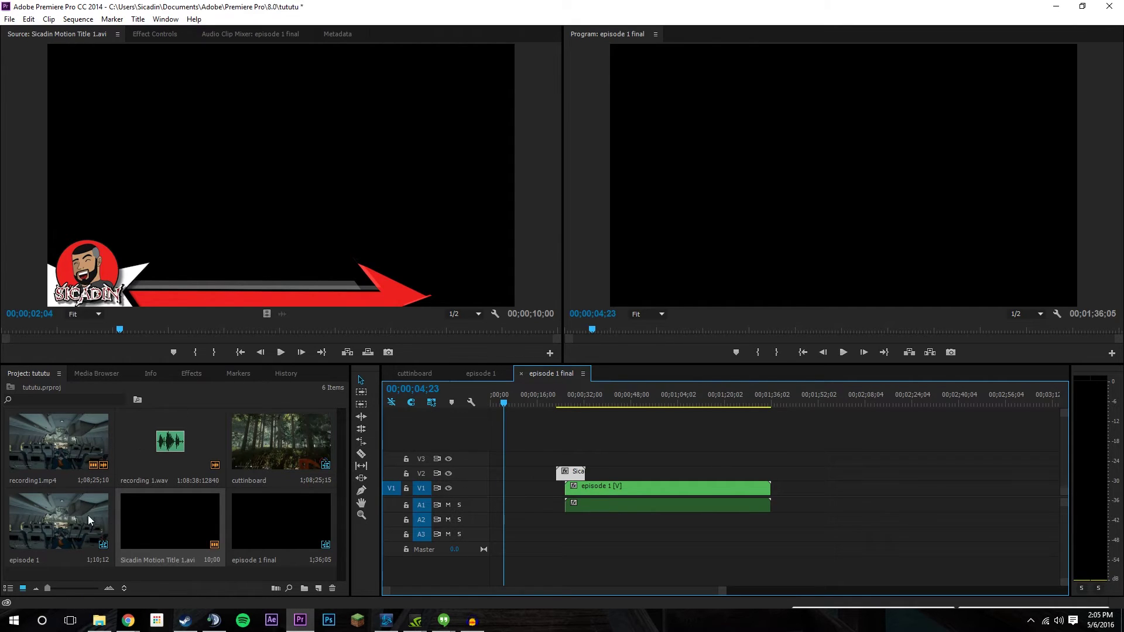
right_click(226, 575)
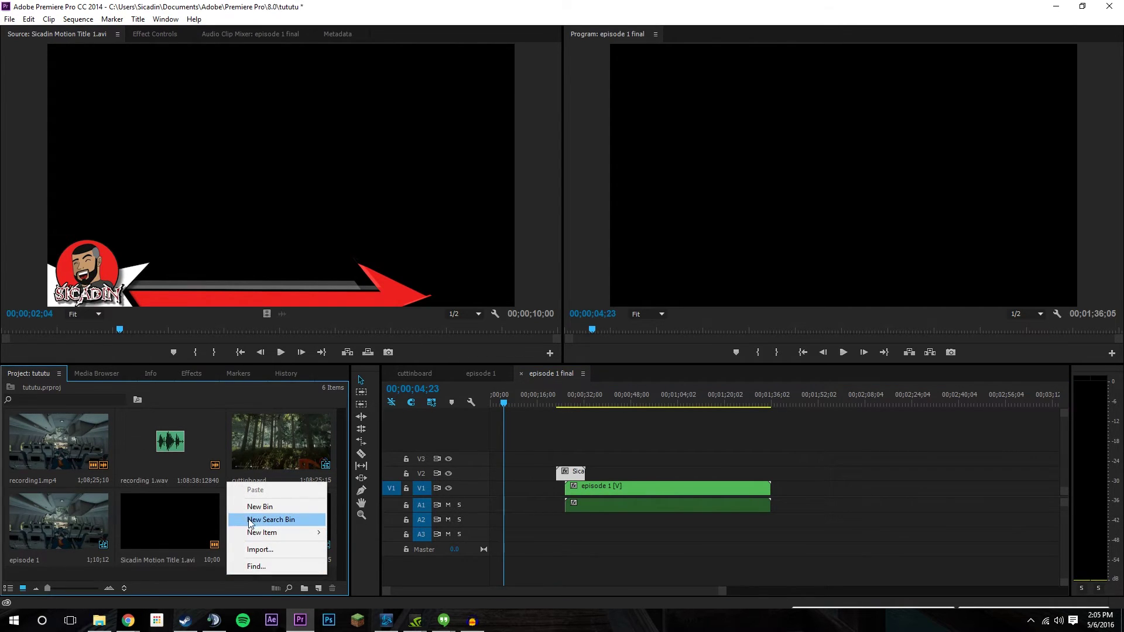
left_click(251, 512)
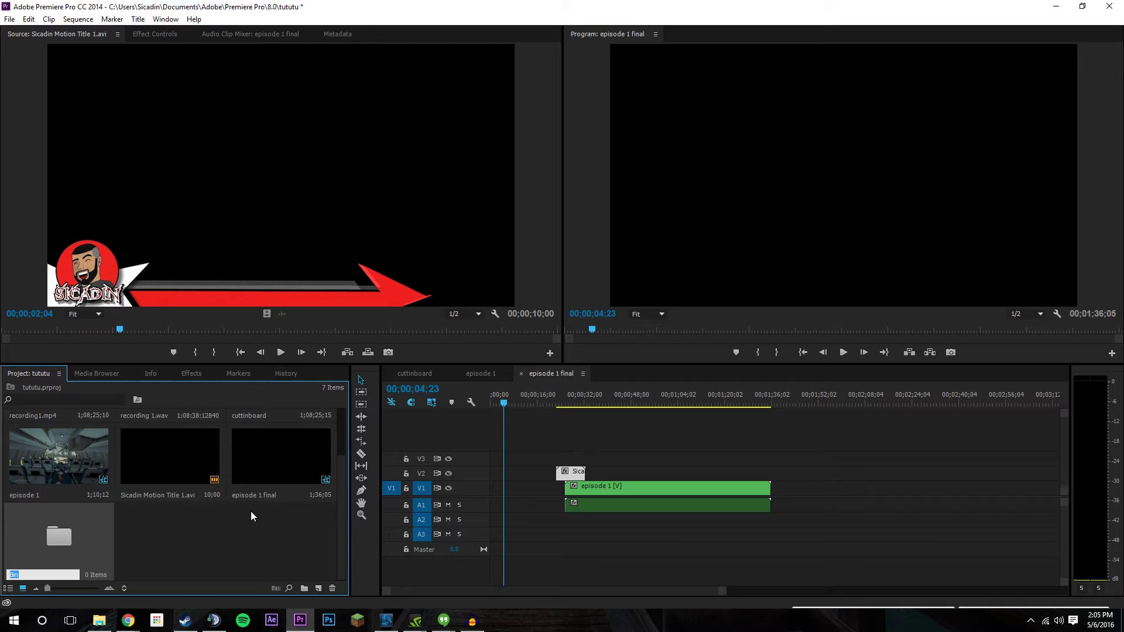
type("episode 1")
left_click(194, 553)
left_click_drag(265, 476, 62, 562)
left_click_drag(37, 521, 266, 525)
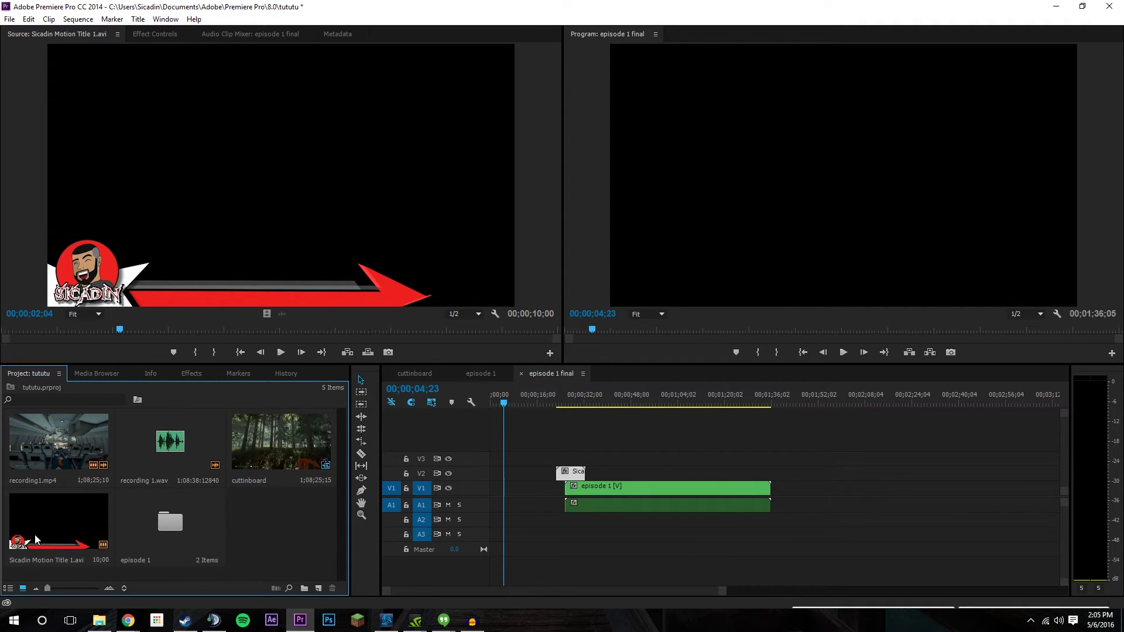
- Create a second project bin named sexiness and move the Sicadin Motion Title 1.avi clip into it
left_click(587, 396)
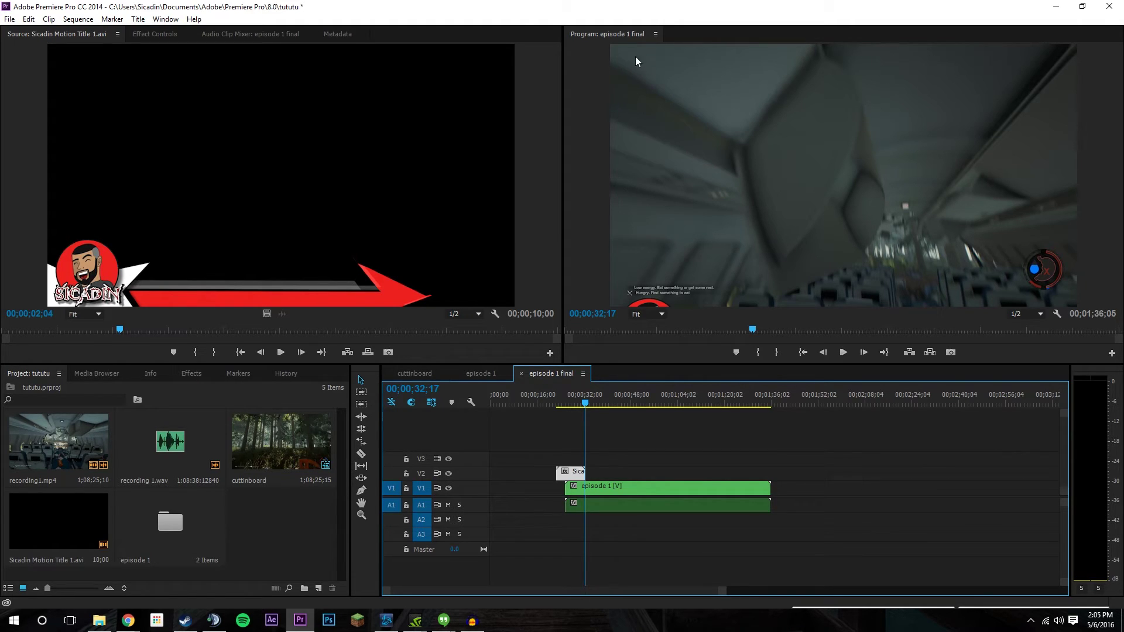
right_click(251, 534)
left_click(283, 465)
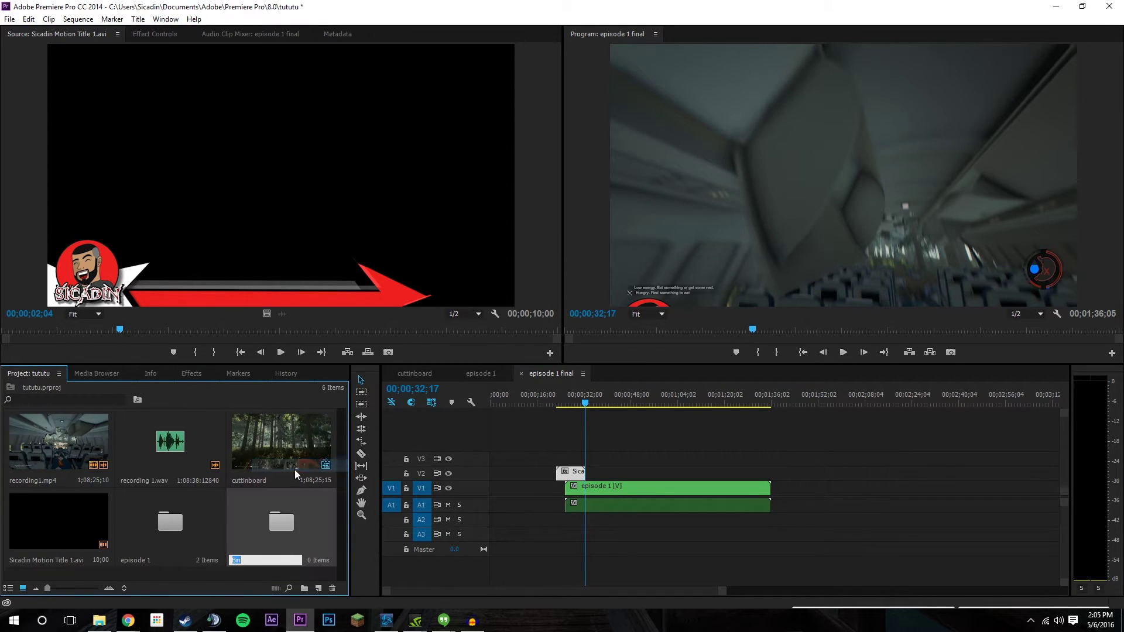
type("vidu")
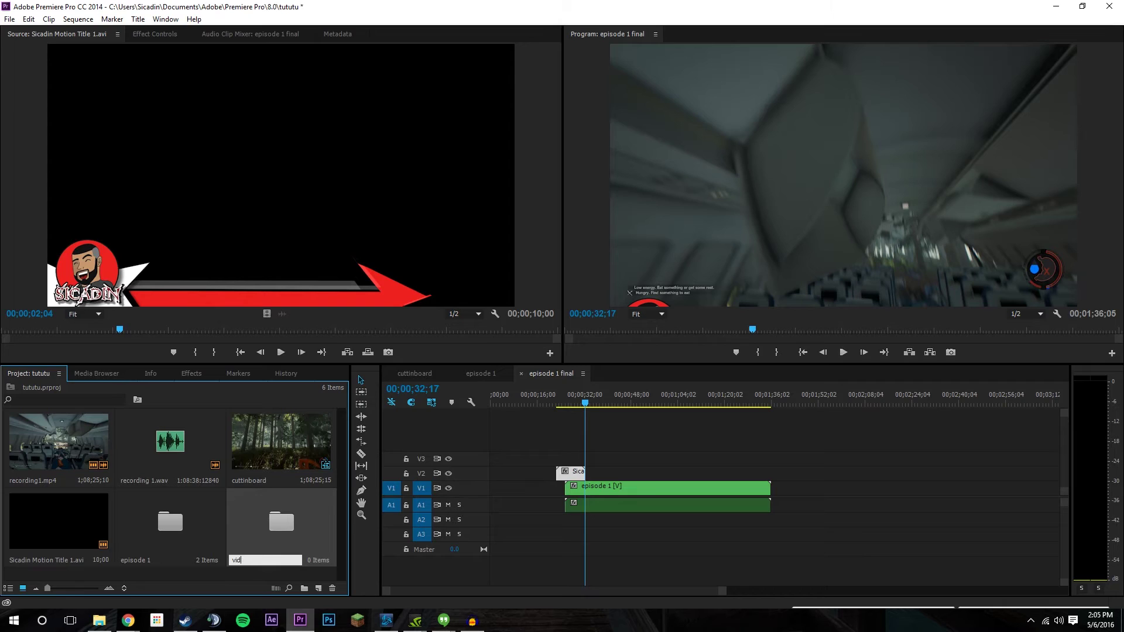
key("BackSpace")
type("sual asset")
key("BackSpace")
key("BackSpace")
key("BackSpace")
key("BackSpace")
key("BackSpace")
key("BackSpace")
key("BackSpace")
key("BackSpace")
key("BackSpace")
key("BackSpace")
key("BackSpace")
key("BackSpace")
type("sexiness")
left_click_drag(32, 527, 273, 550)
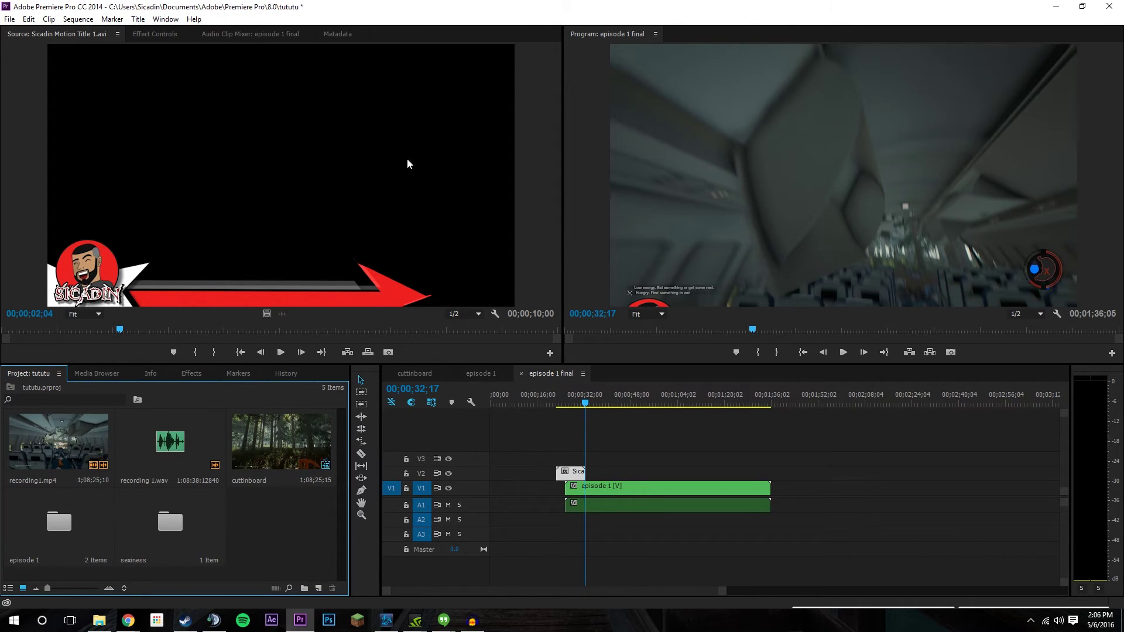
left_click(414, 374)
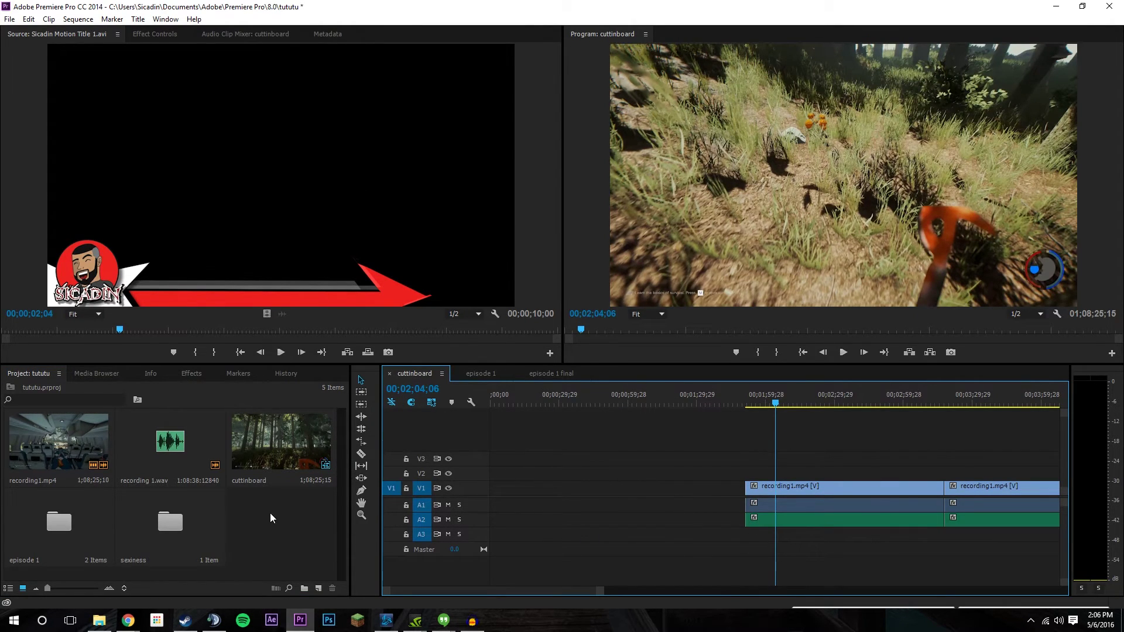
left_click(272, 535)
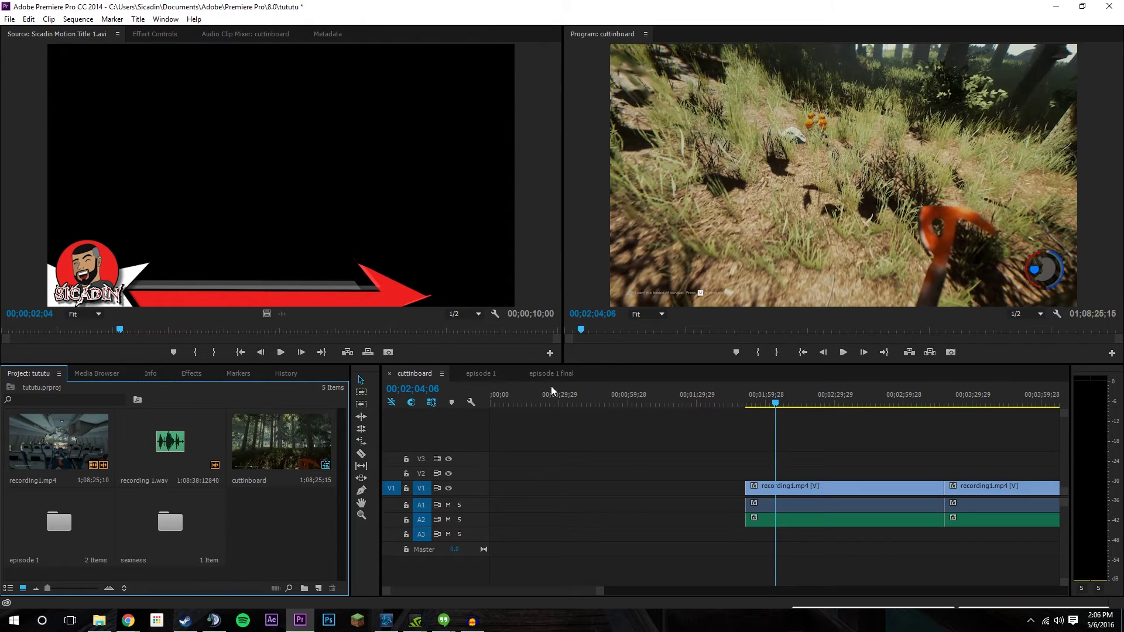
left_click(484, 374)
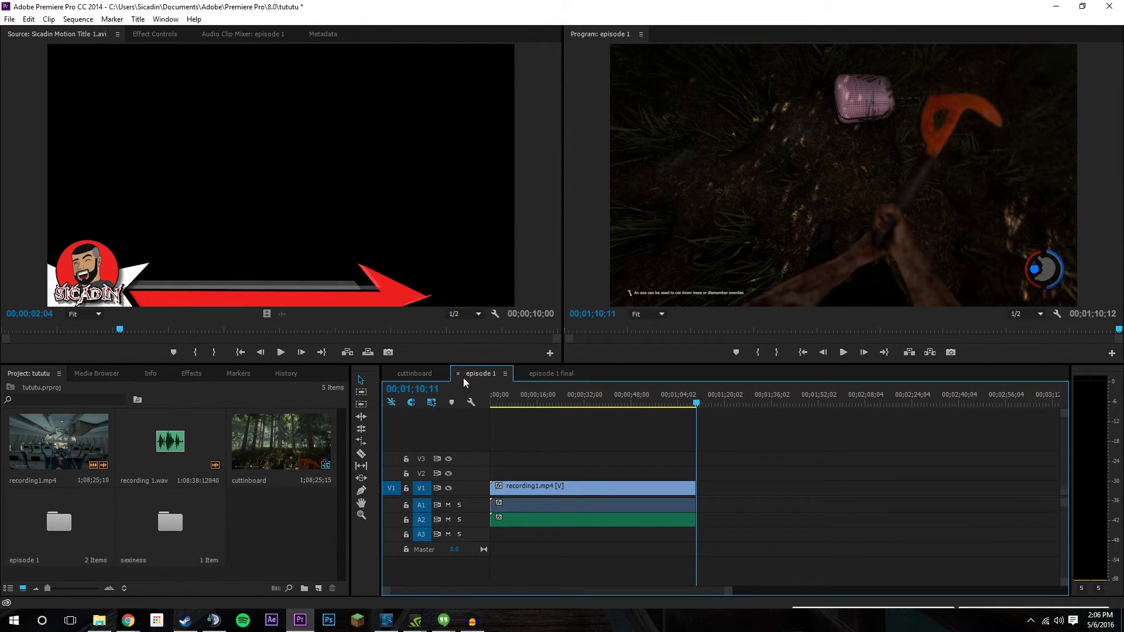
left_click(301, 531)
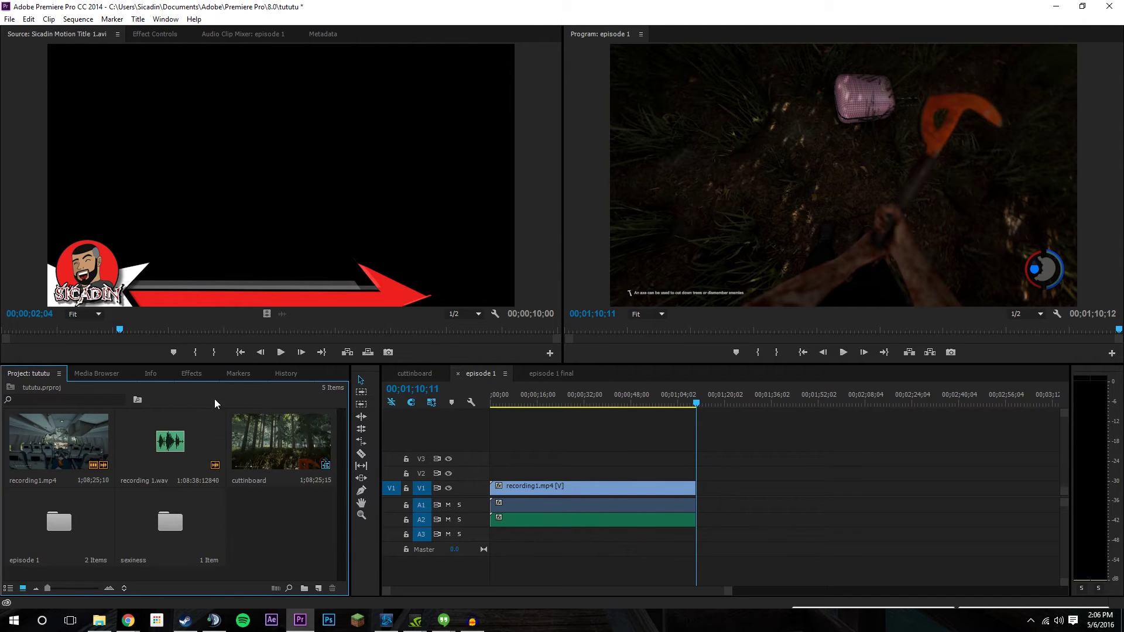
- Move the nested episode 1 clip in the episode 1 final sequence back to the start of the timeline
left_click(551, 374)
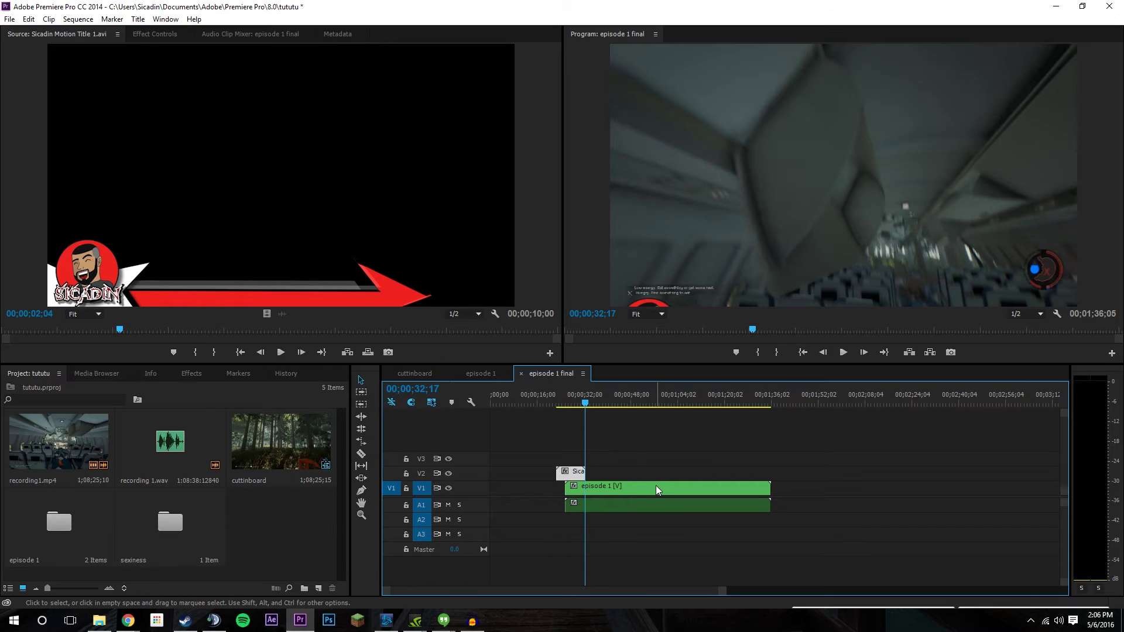
left_click_drag(656, 487, 563, 495)
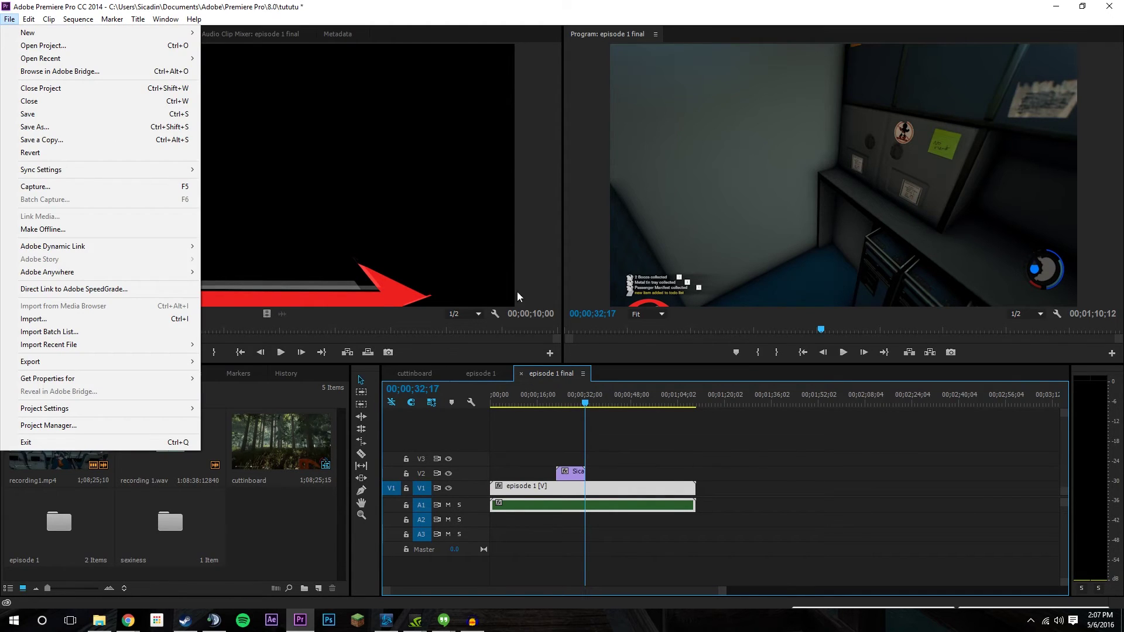
left_click(558, 372)
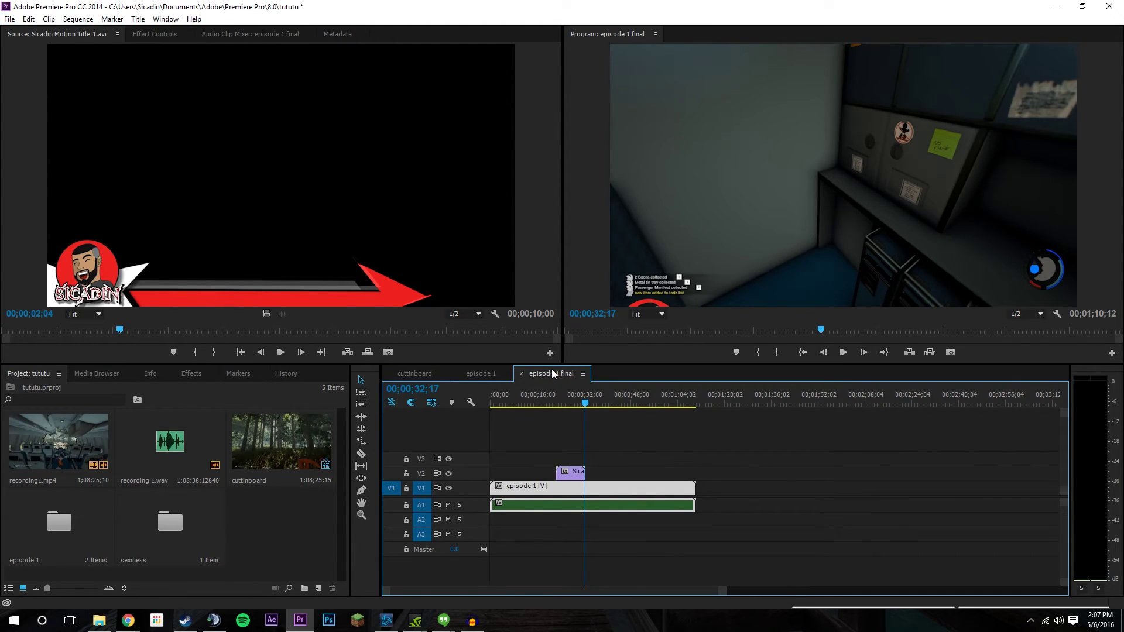
- Open the media export settings for episode 1 final and choose the H.264 format with the YouTube 1080p HD preset
left_click(10, 20)
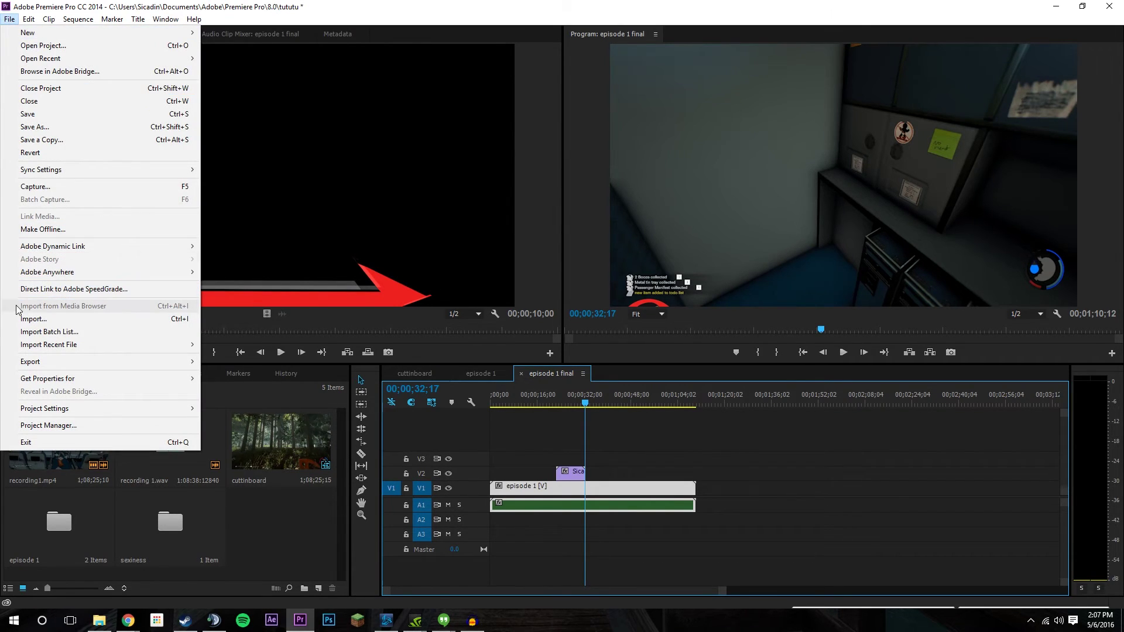
mouse_move(47, 368)
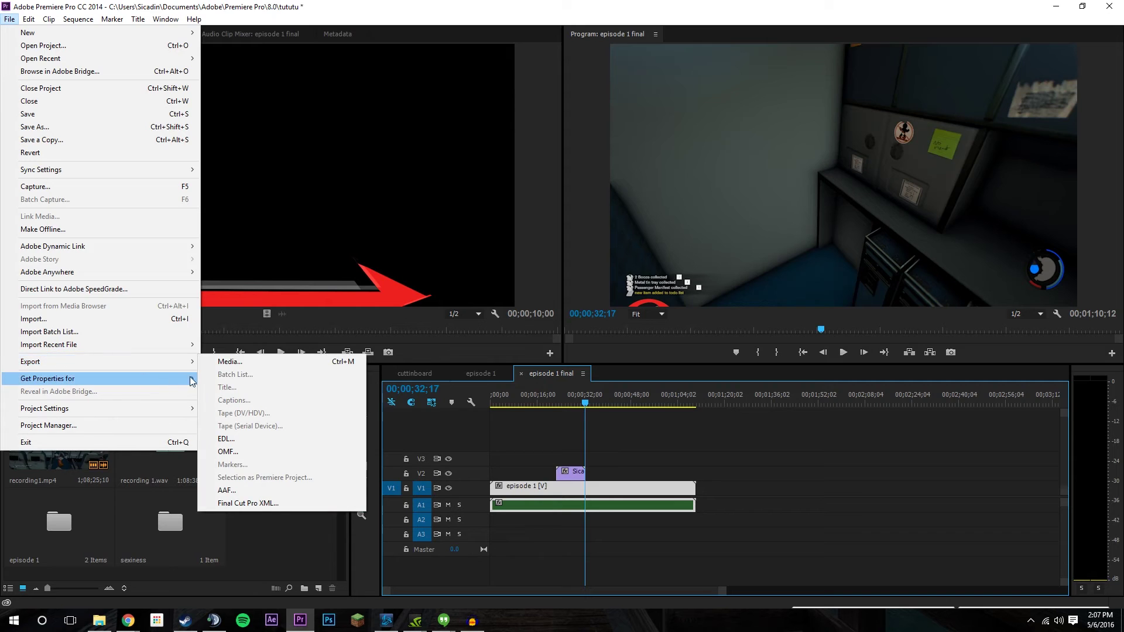
left_click(239, 363)
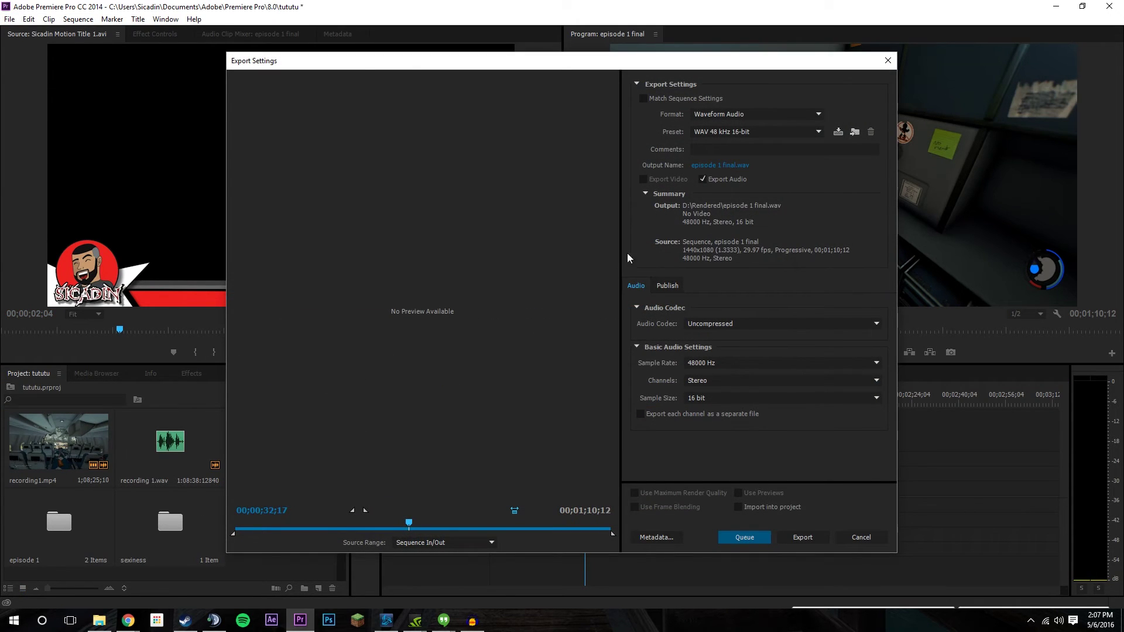
left_click(806, 115)
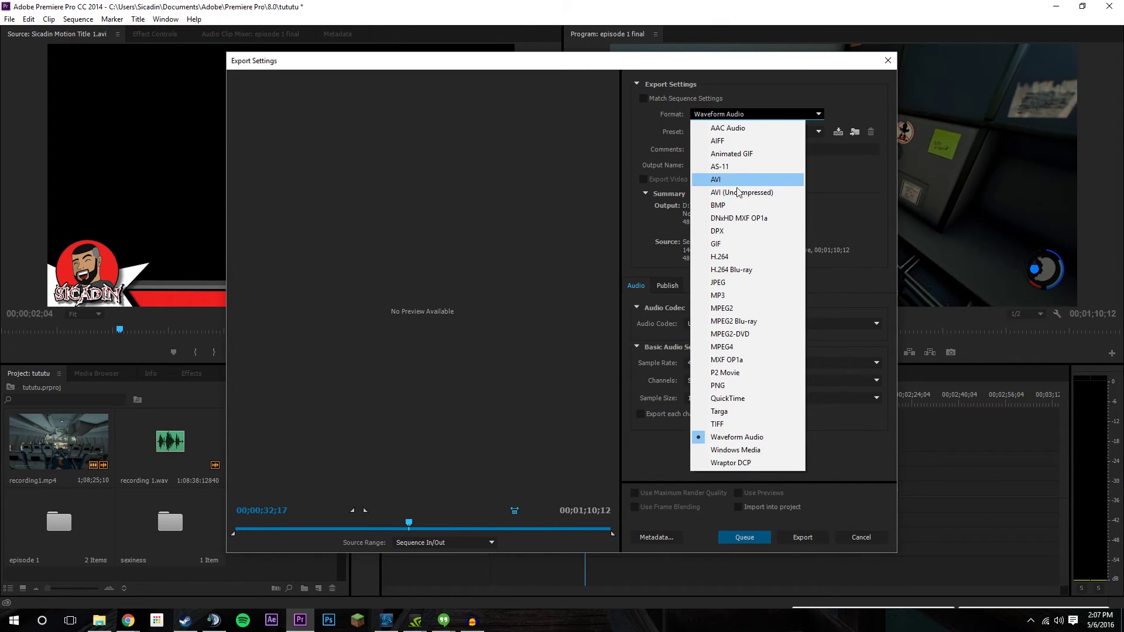
left_click(722, 258)
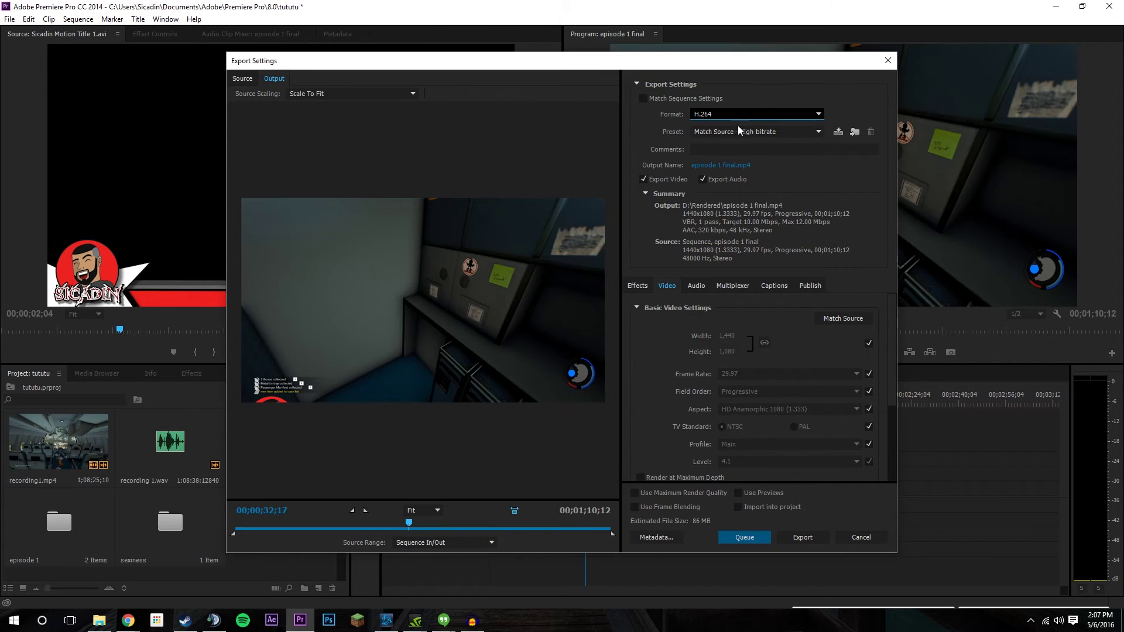
left_click(823, 132)
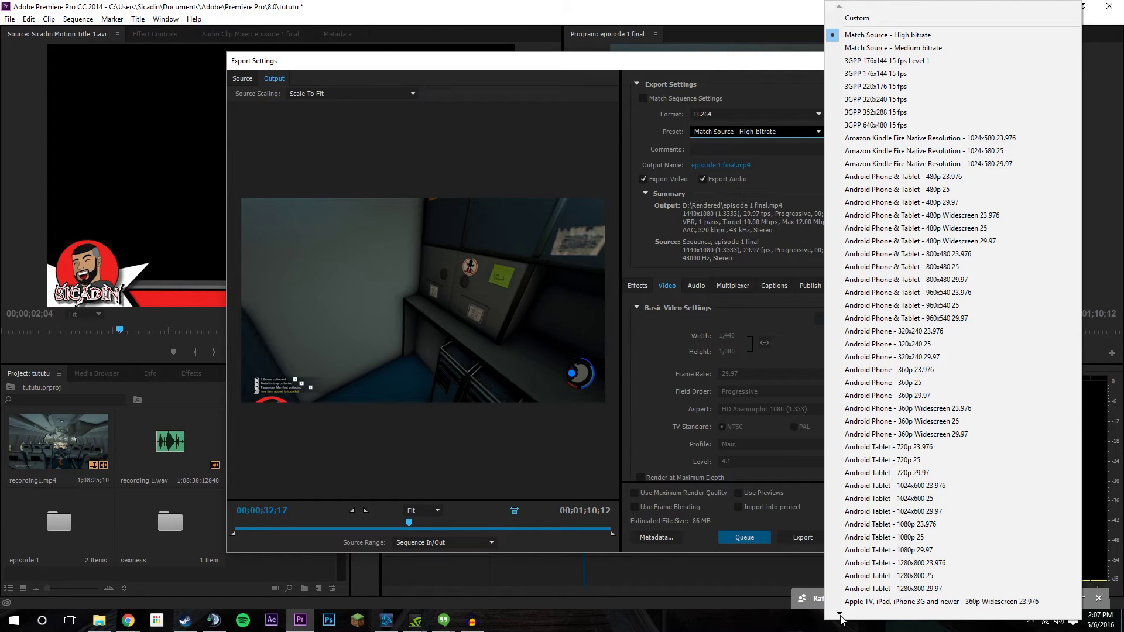
mouse_move(841, 617)
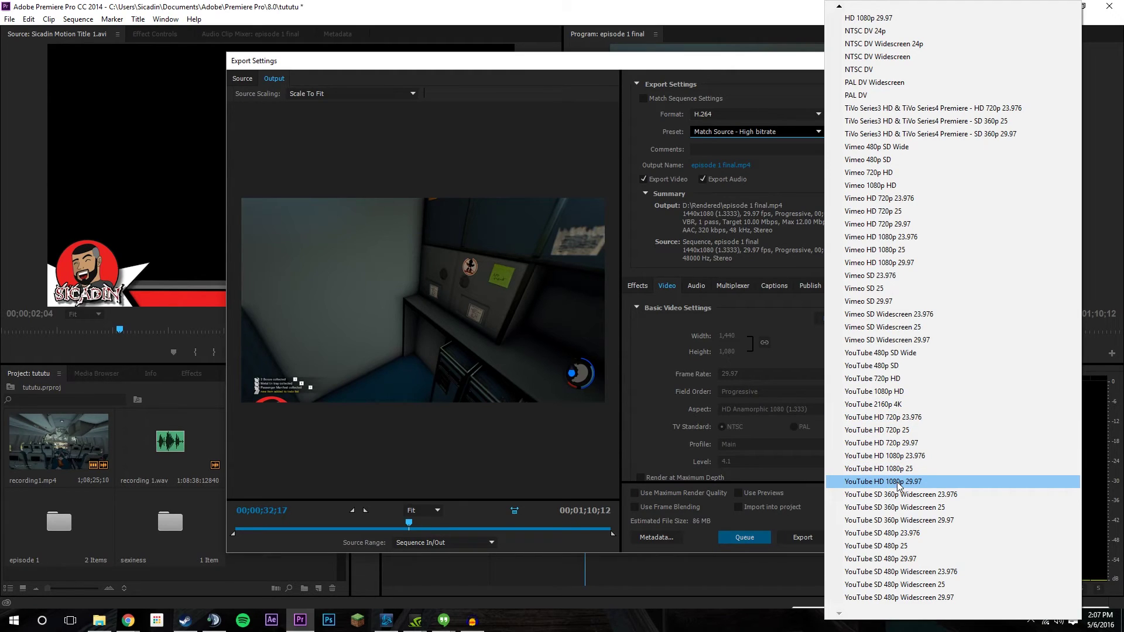
left_click(883, 399)
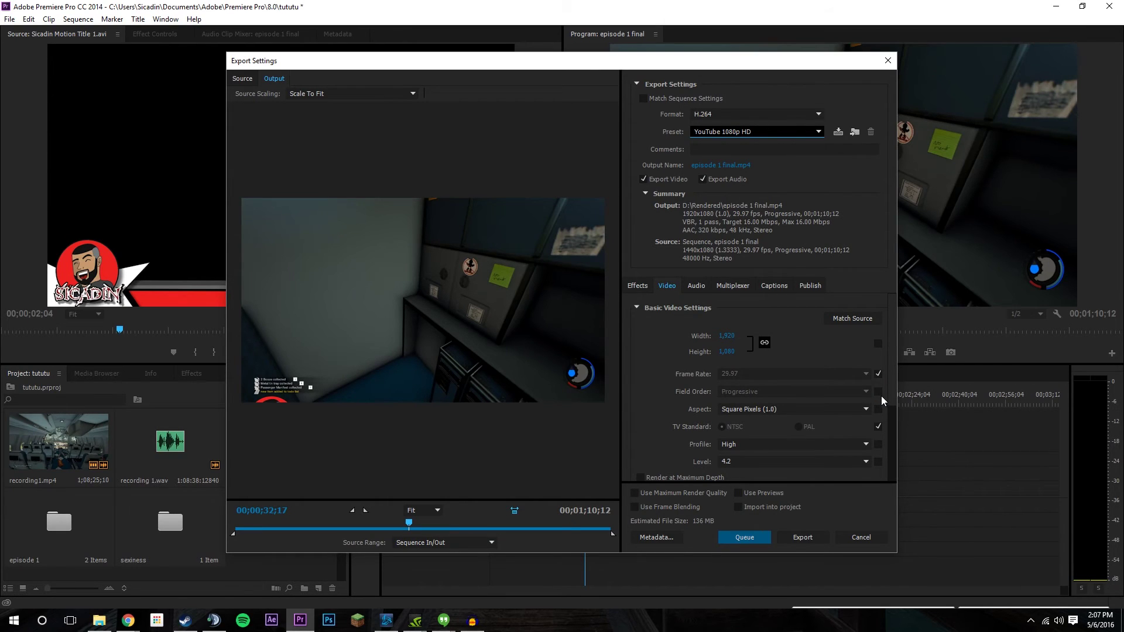
- Enable Render at Maximum Depth and Use Maximum Render Quality, and set the bitrate encoding to VBR, 2 pass
left_click_drag(892, 350, 897, 390)
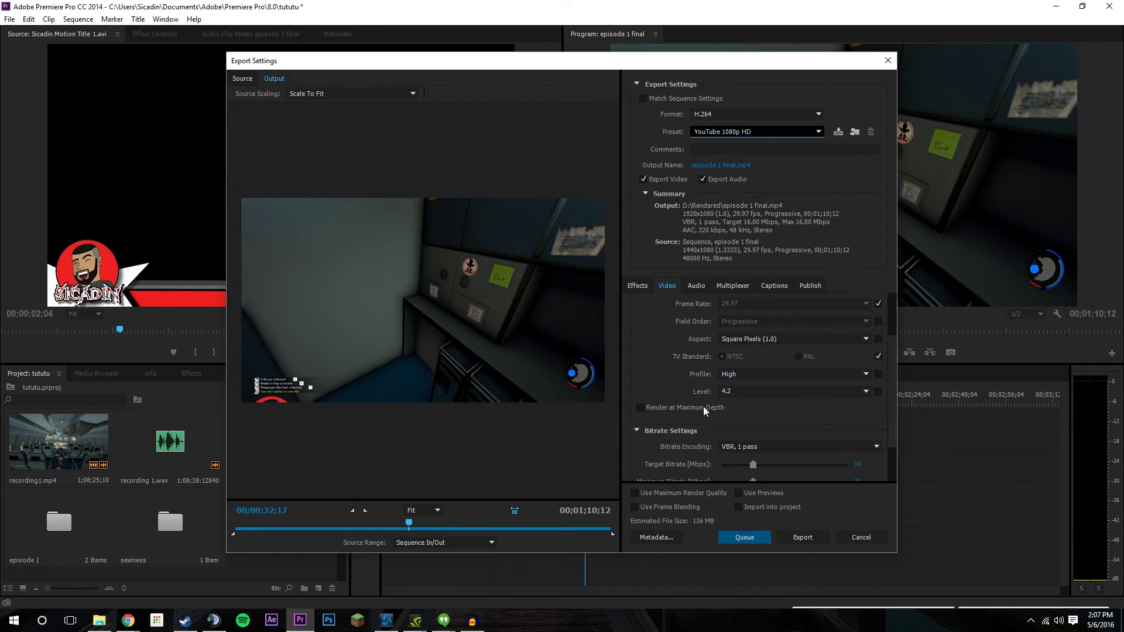
left_click(641, 409)
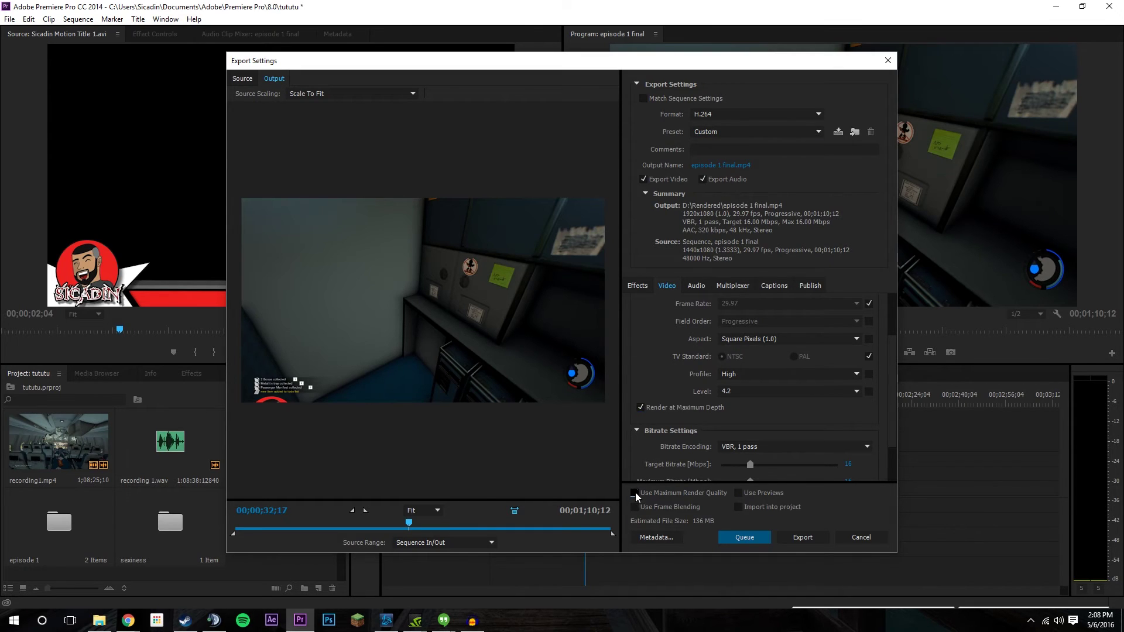
left_click(846, 449)
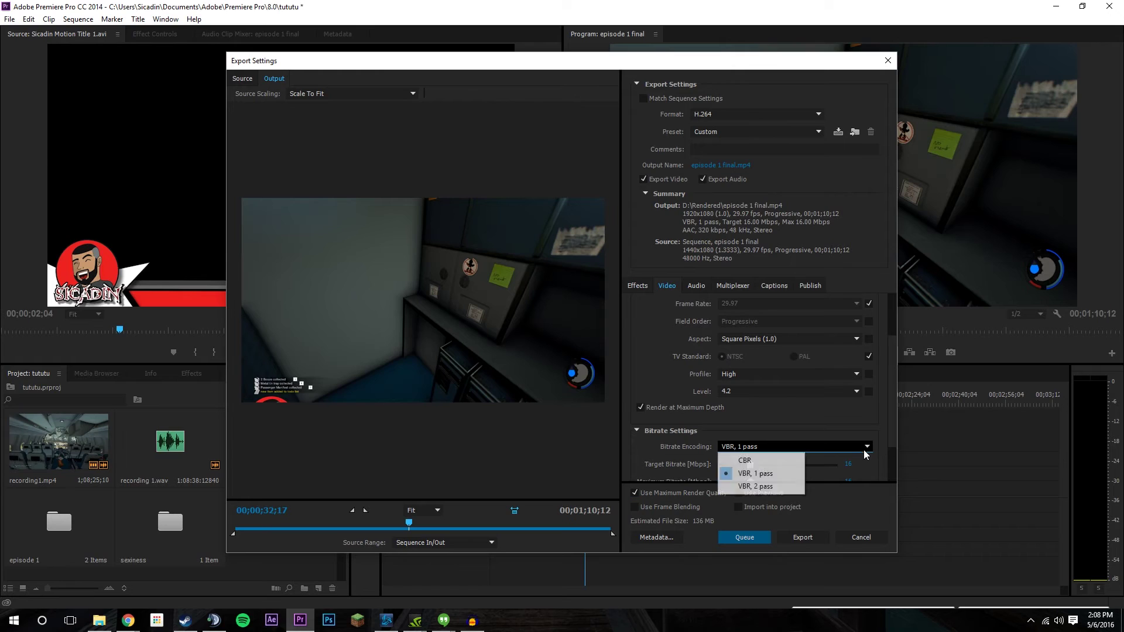
left_click(771, 486)
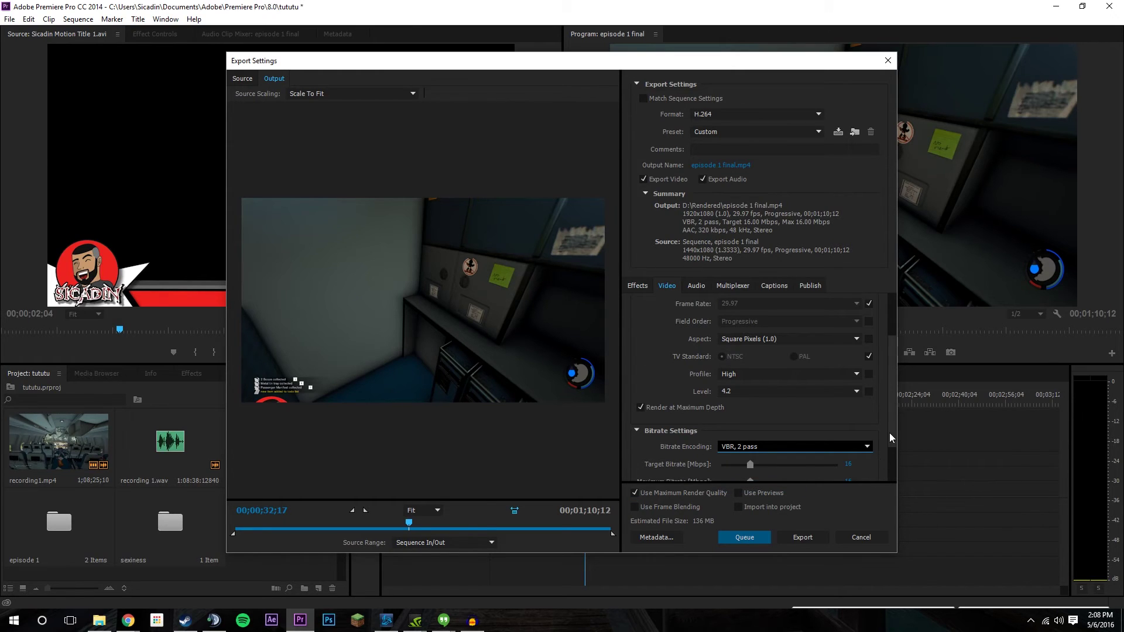
left_click_drag(890, 433, 892, 447)
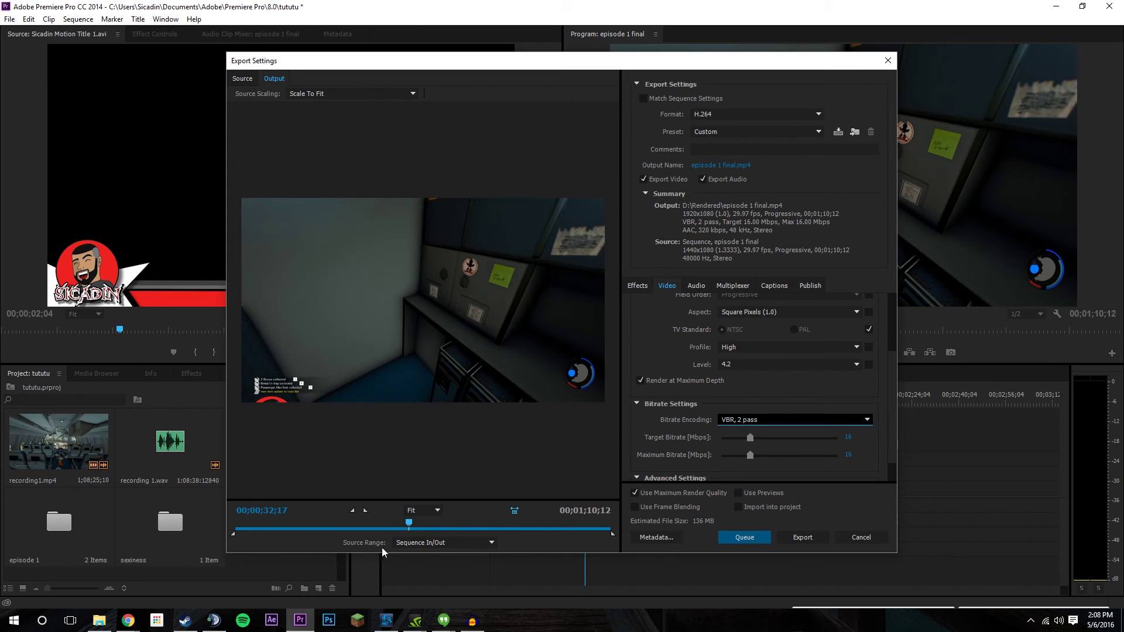
- Queue the episode 1 final export in Adobe Media Encoder, check its queue, and return to Premiere Pro
left_click(741, 536)
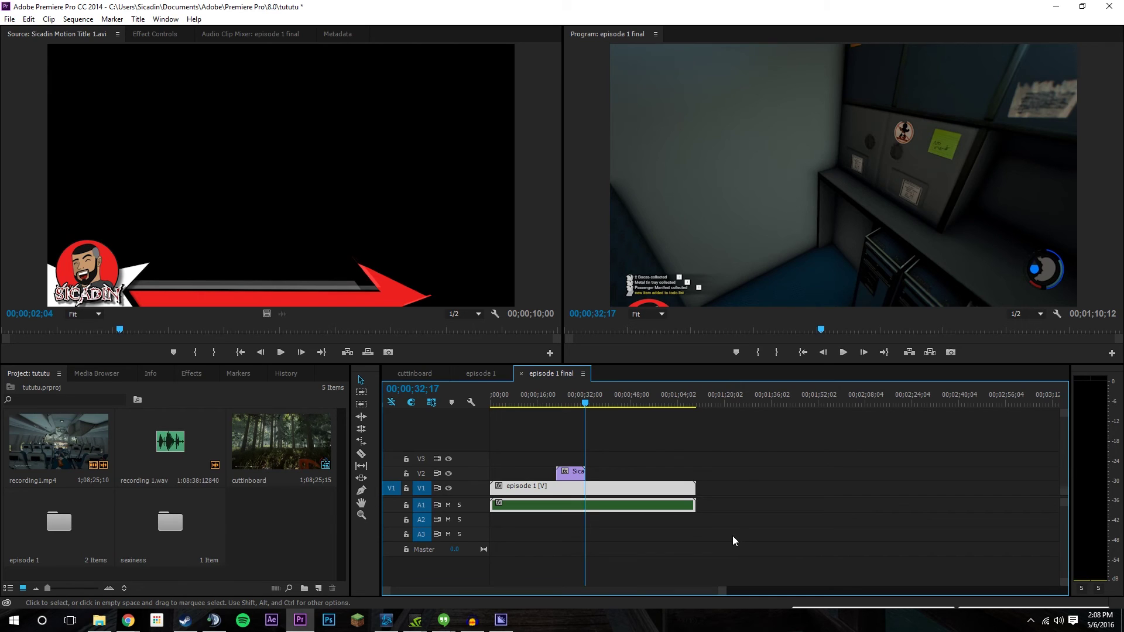
left_click(502, 620)
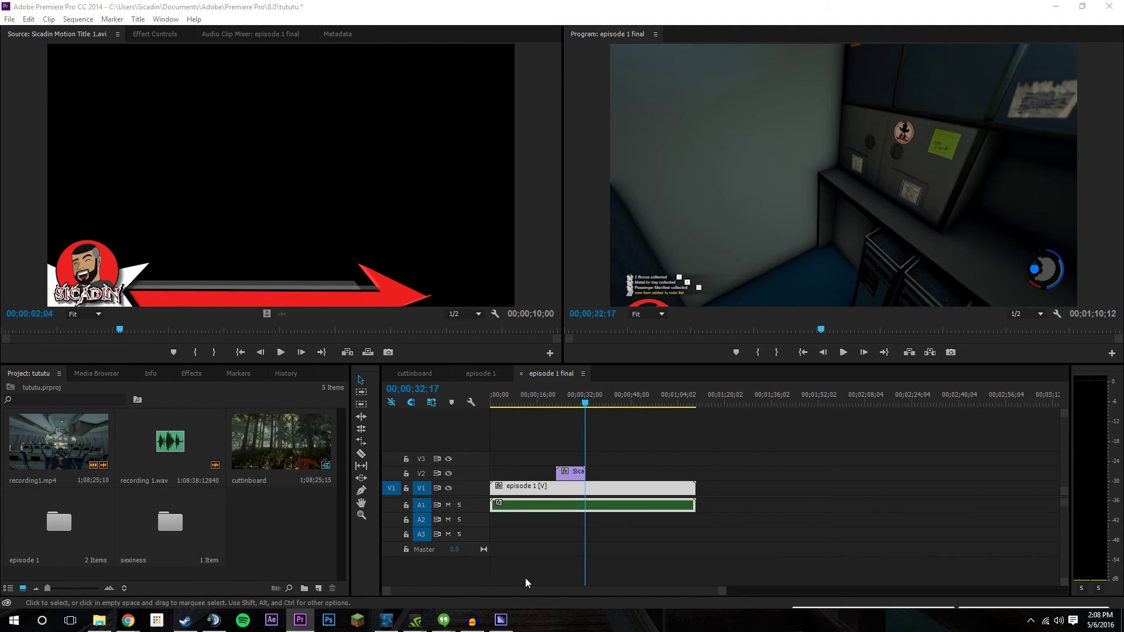
mouse_move(502, 620)
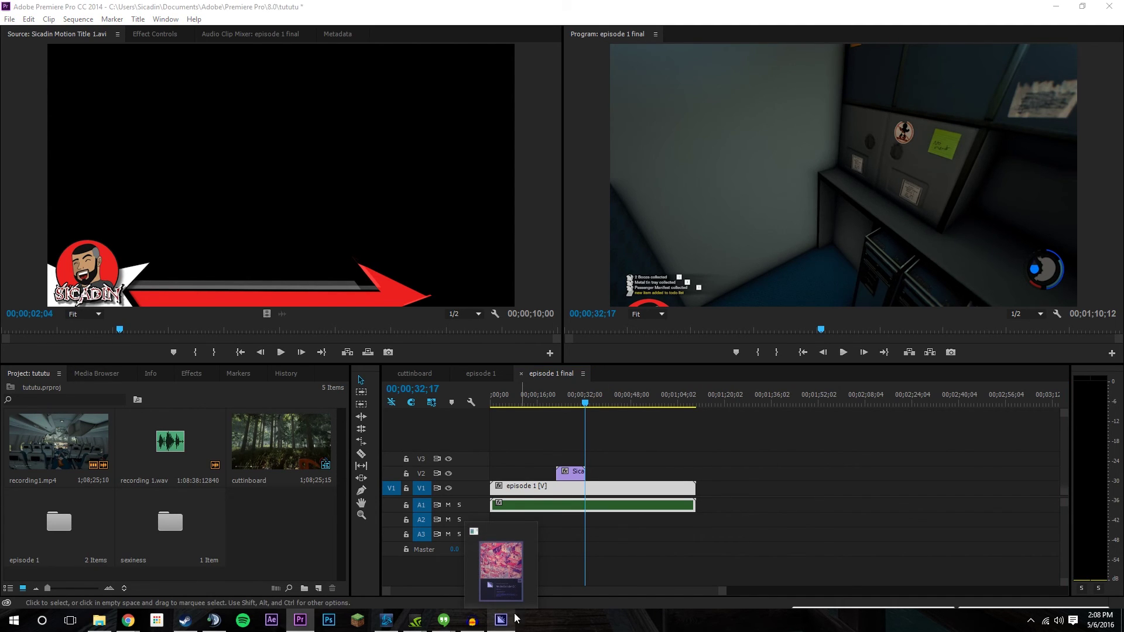
mouse_move(505, 591)
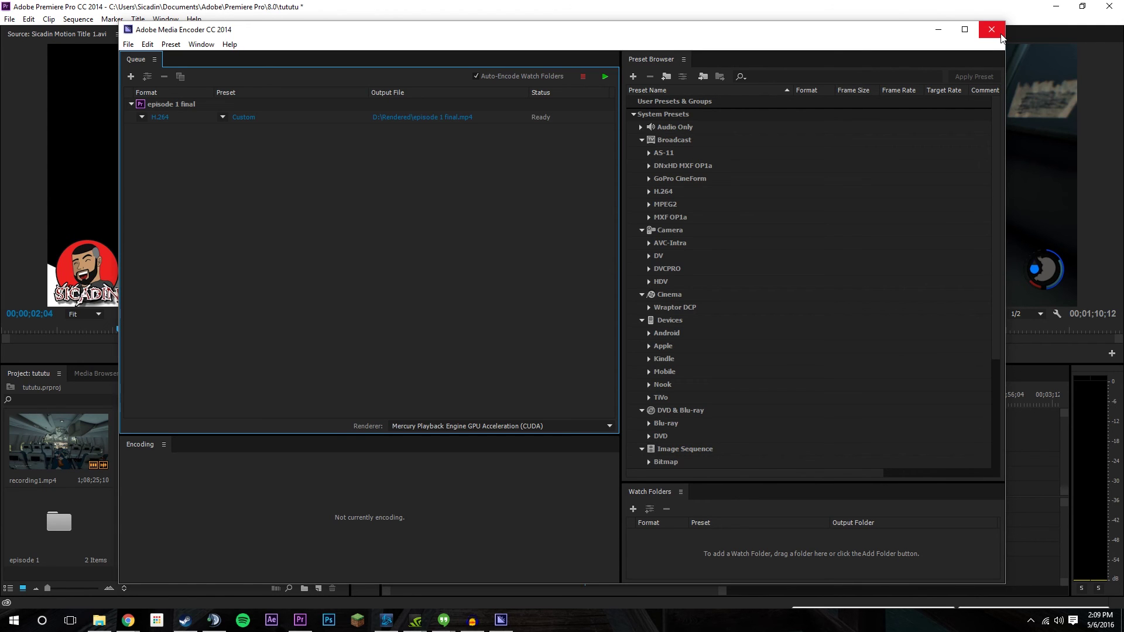
left_click(941, 29)
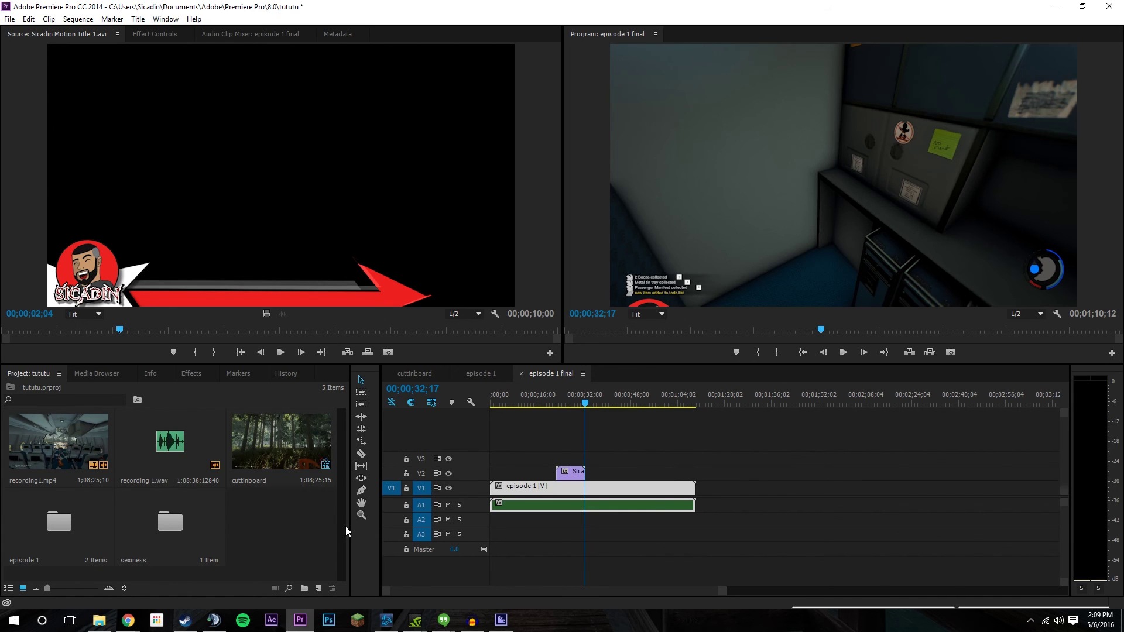
- Switch back to viewing the episode 1 sequence in the timeline
left_click(488, 371)
left_click(537, 371)
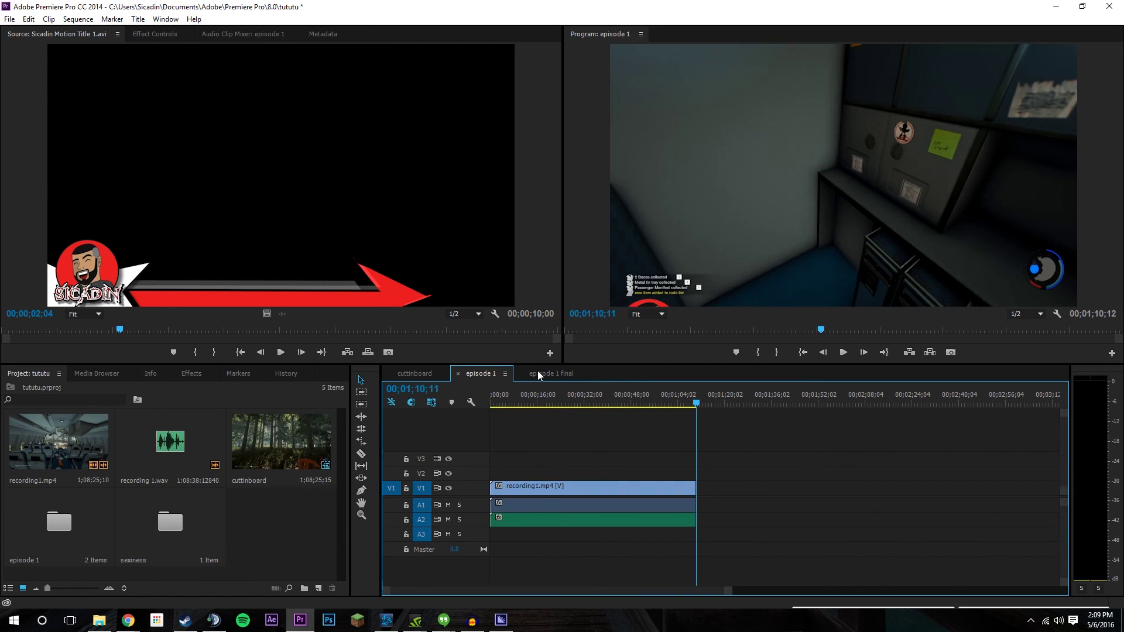
left_click(473, 378)
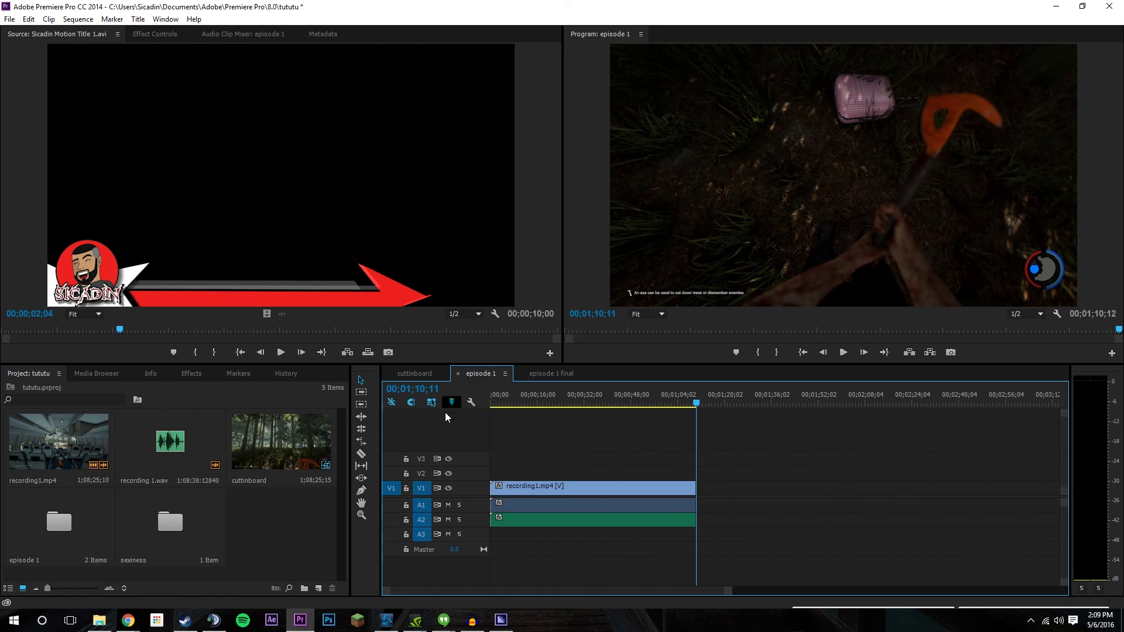